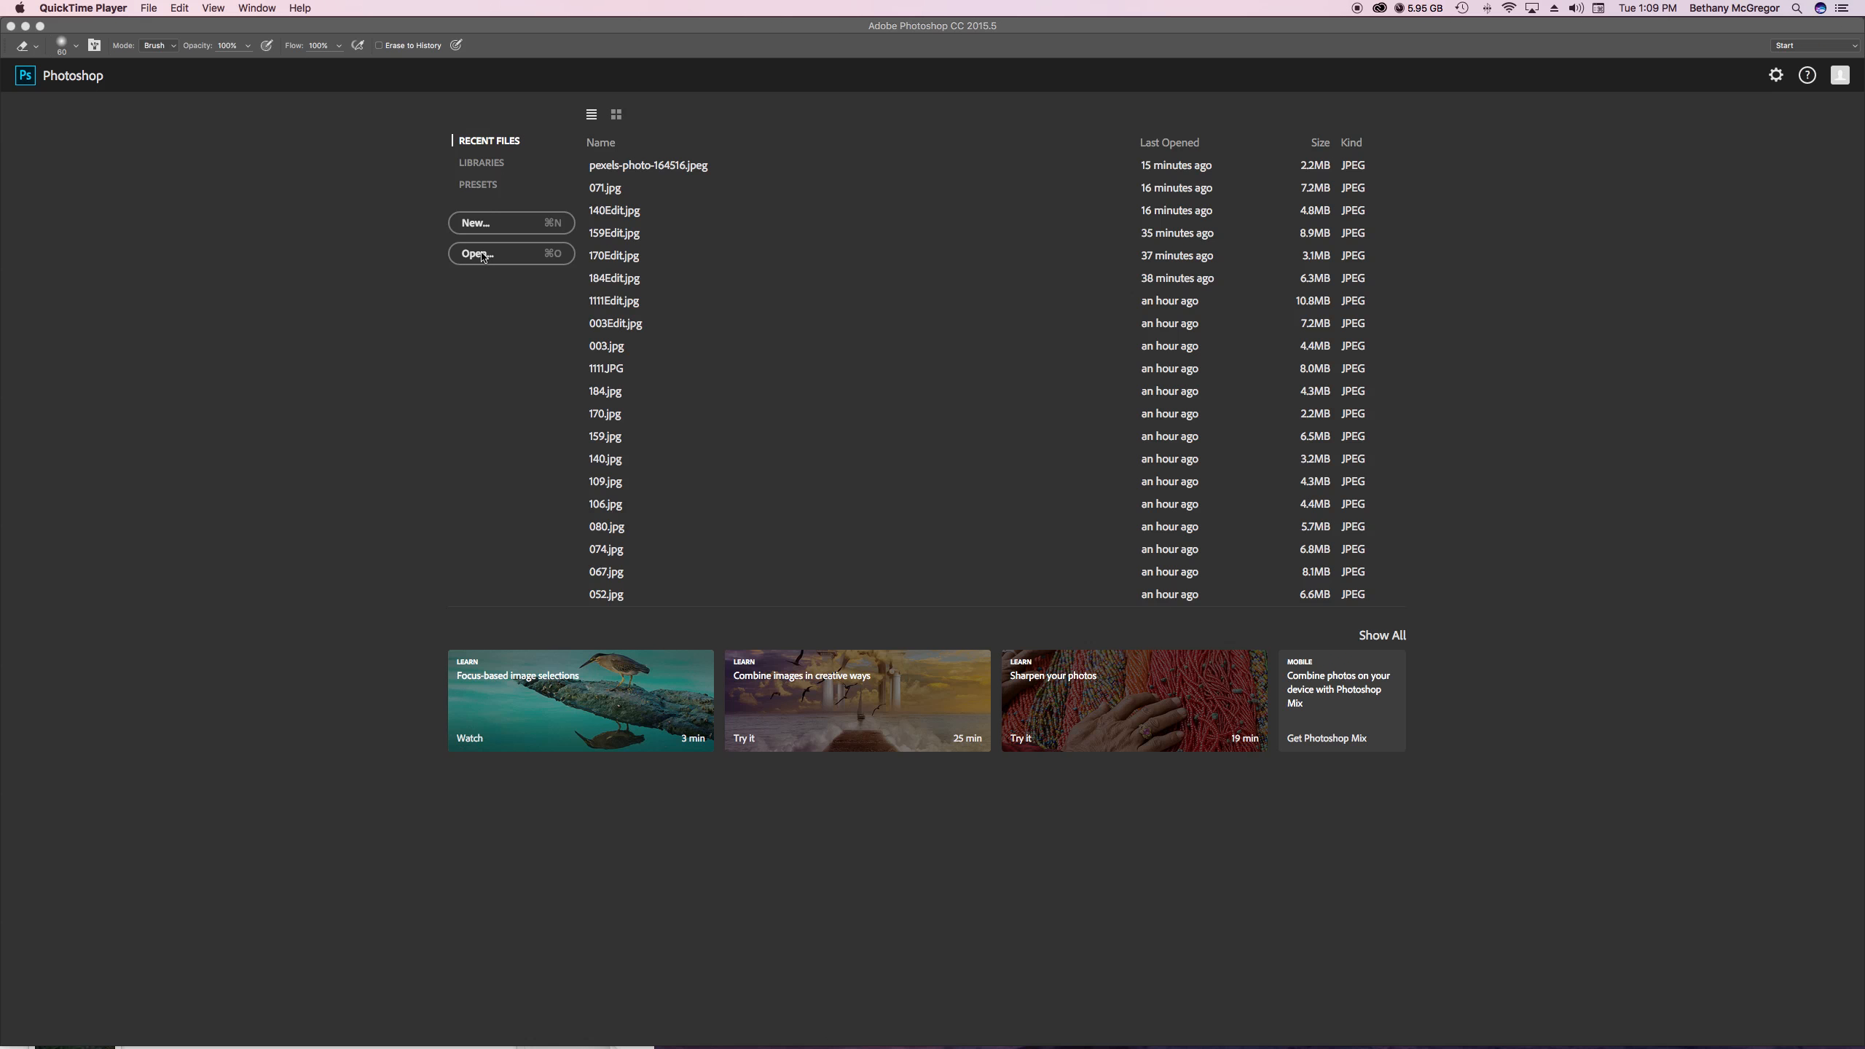
Open pexels-photo-164516.jpeg from the Downloads folder and close the floating brush settings covering the workspace
click(481, 255)
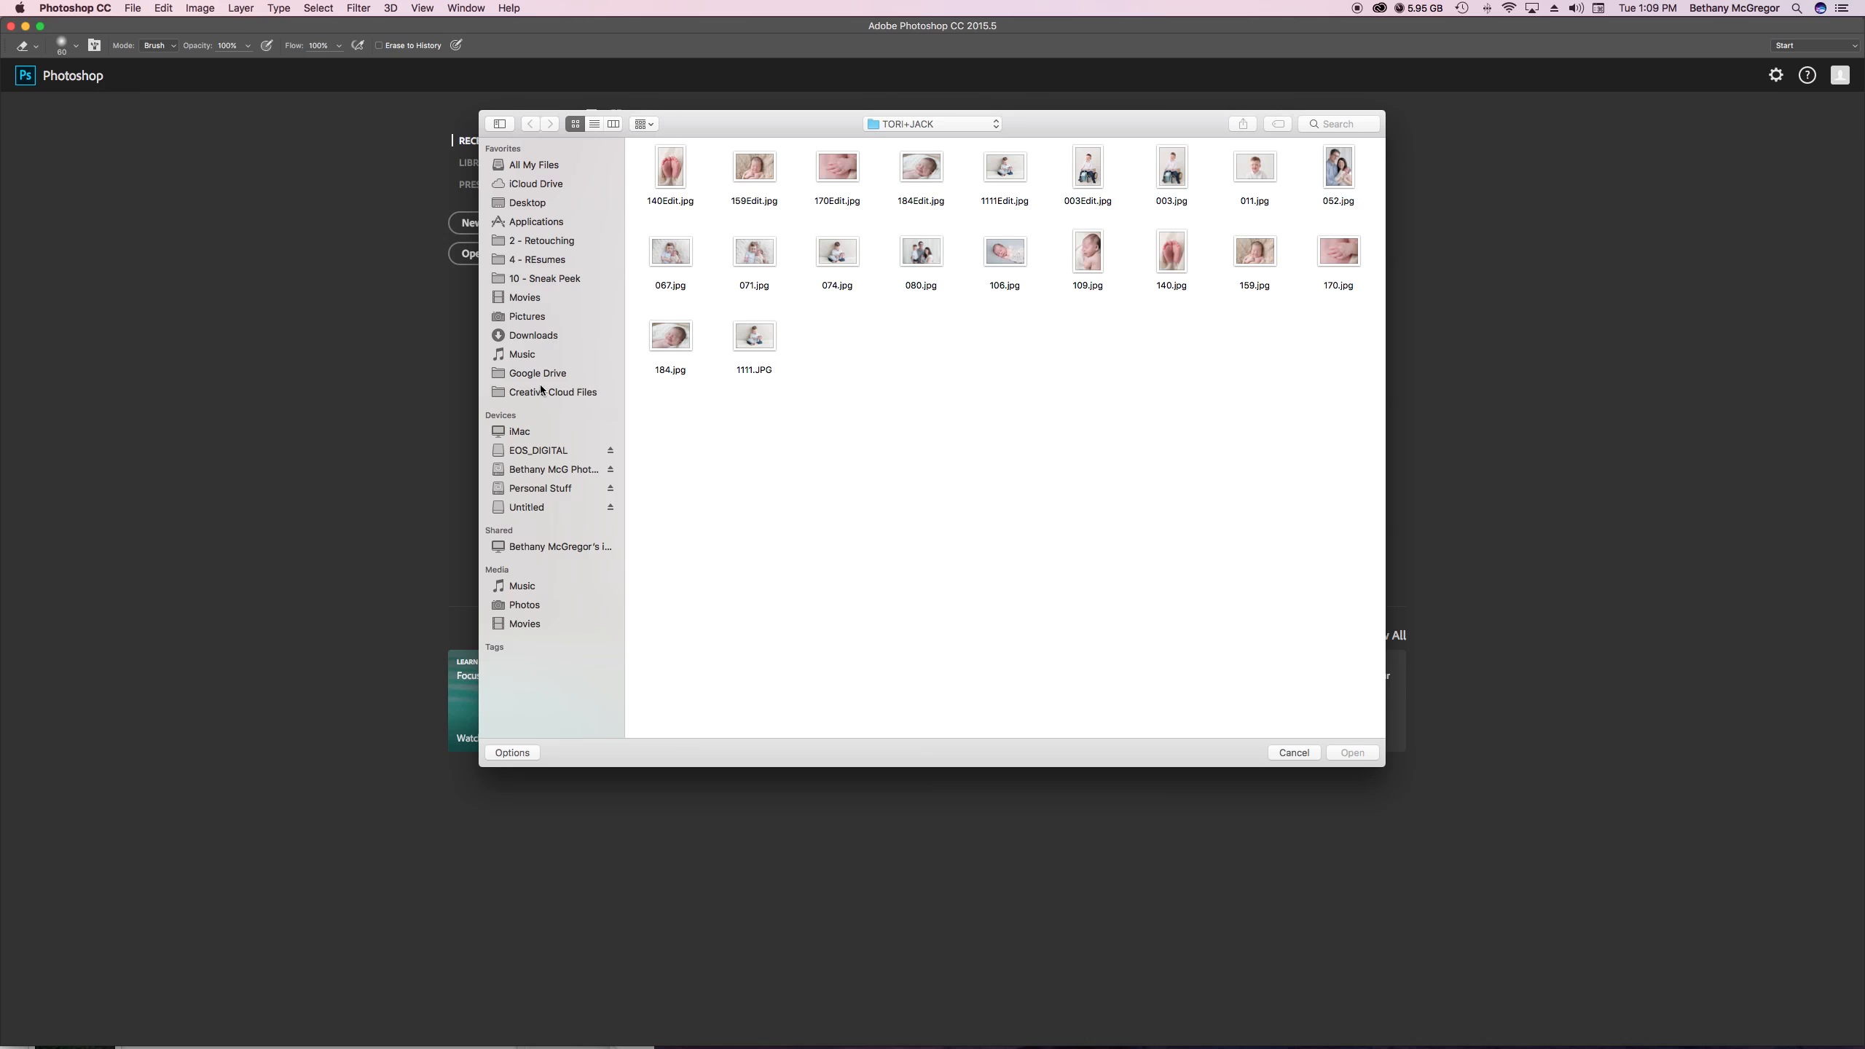
click(533, 337)
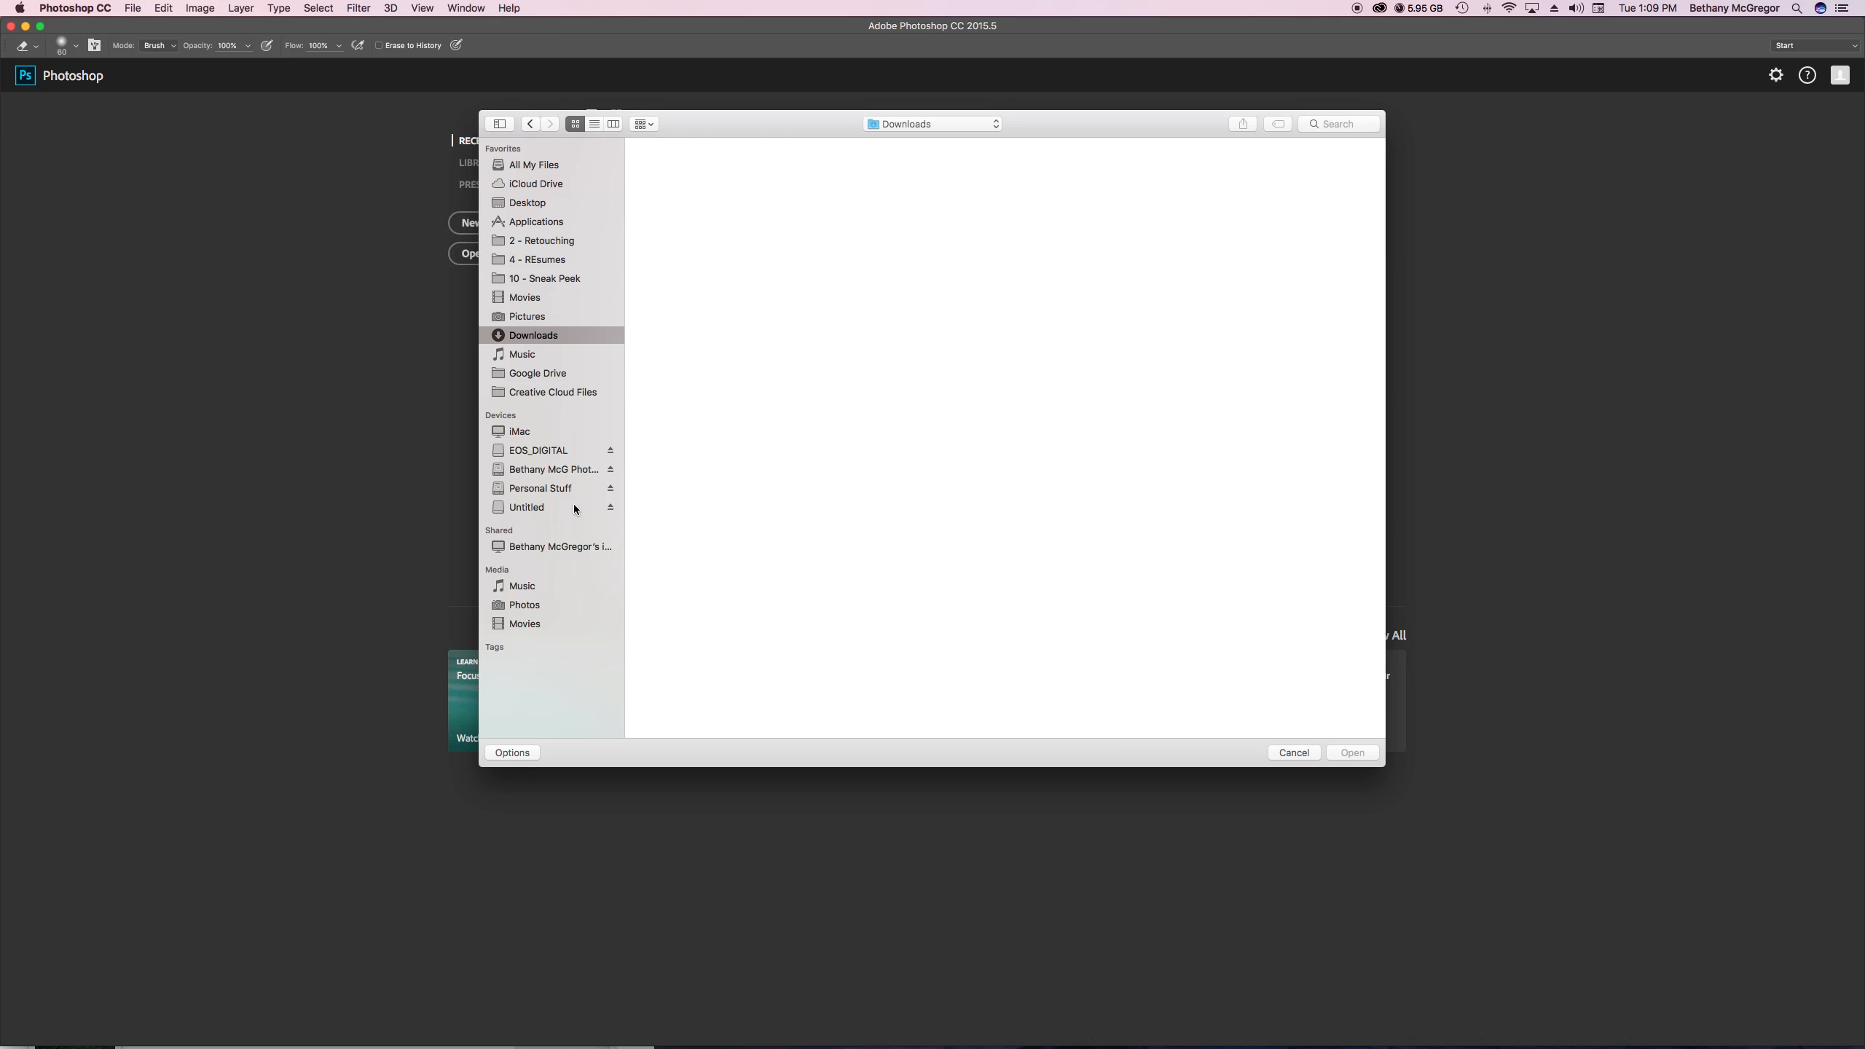
click(676, 173)
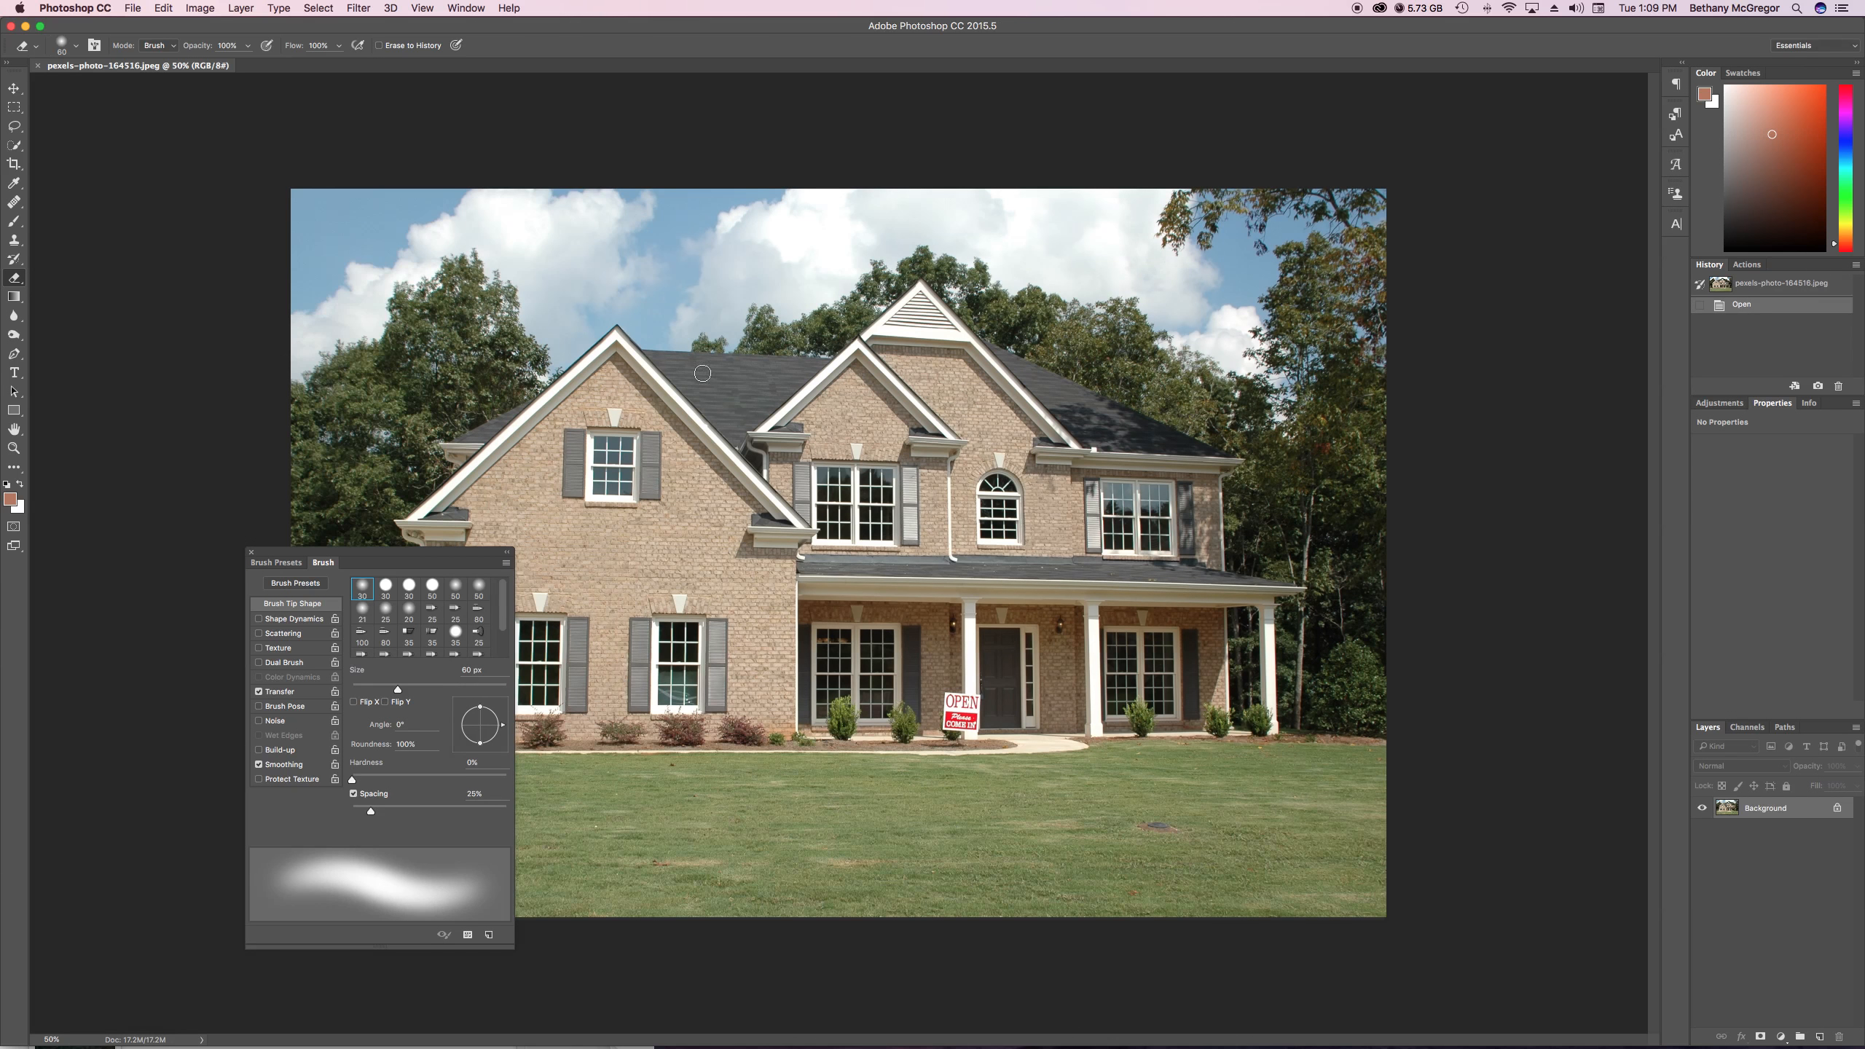
mouse_move(362, 551)
mouse_down()
mouse_move(1531, 462)
mouse_move(1536, 321)
mouse_up()
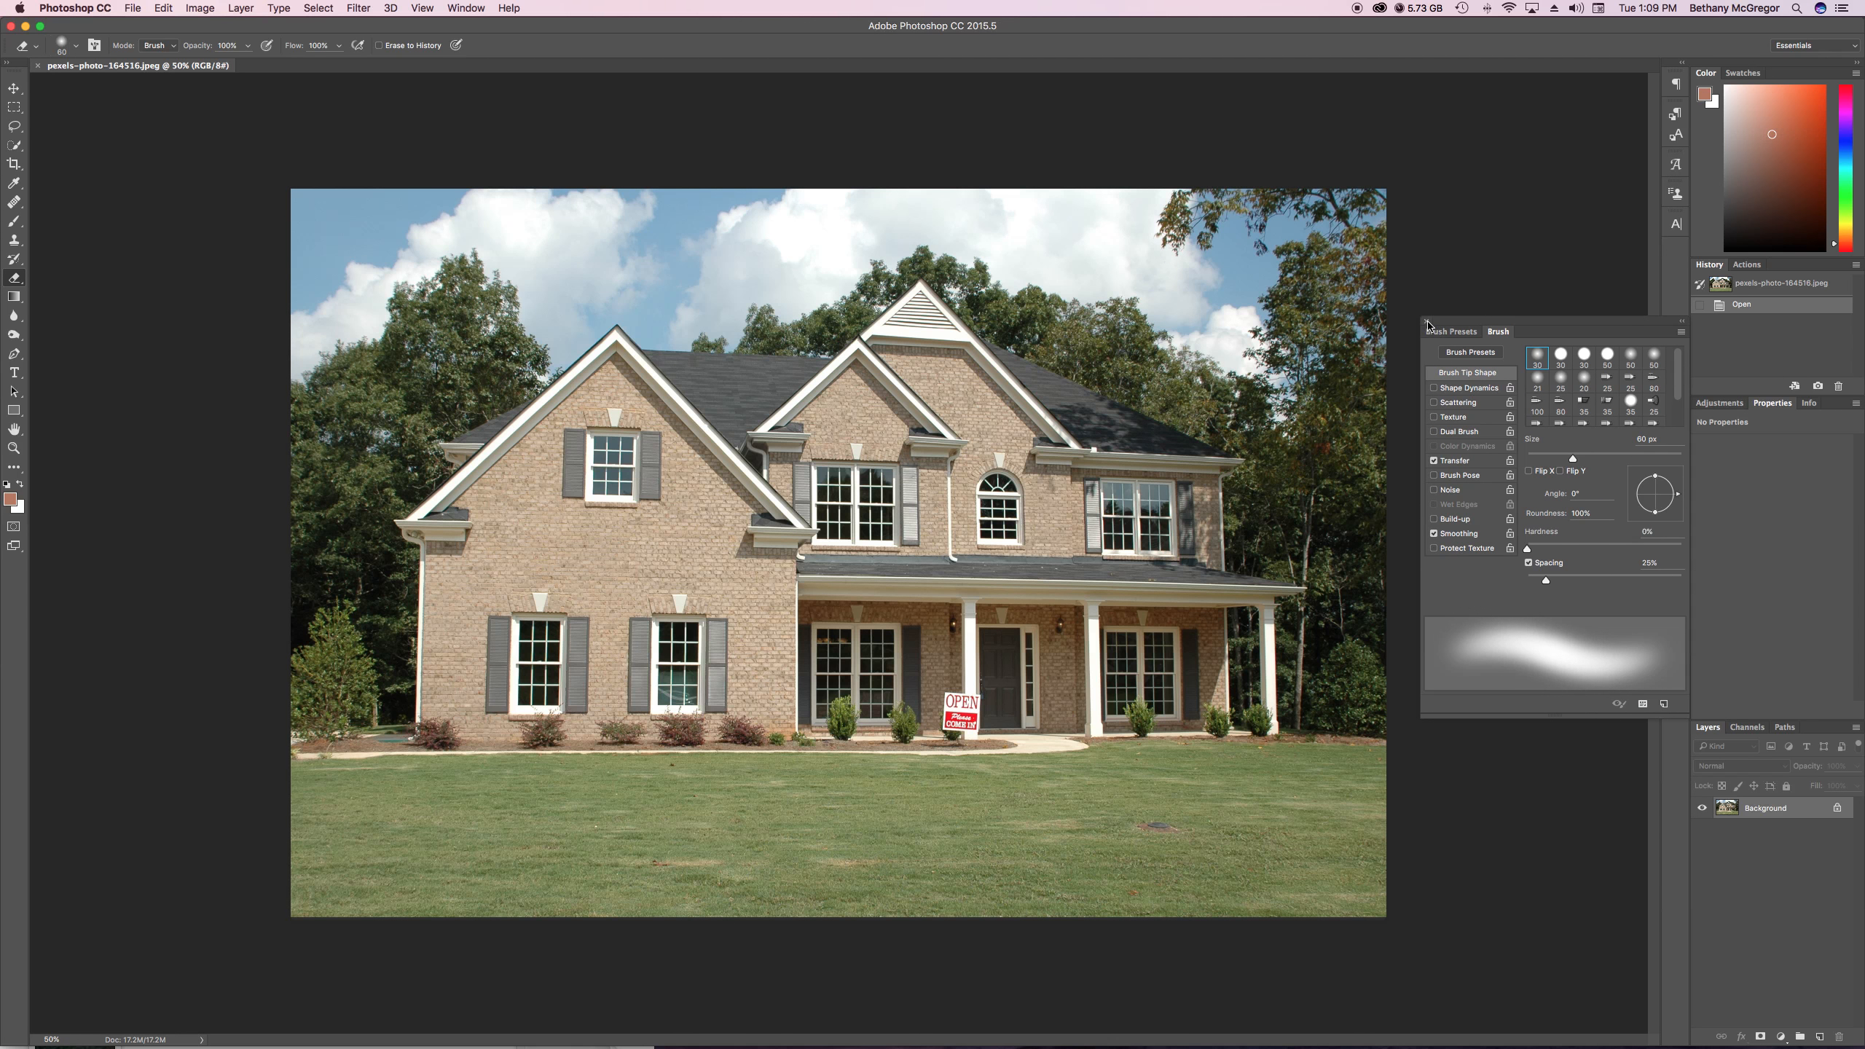
click(1427, 323)
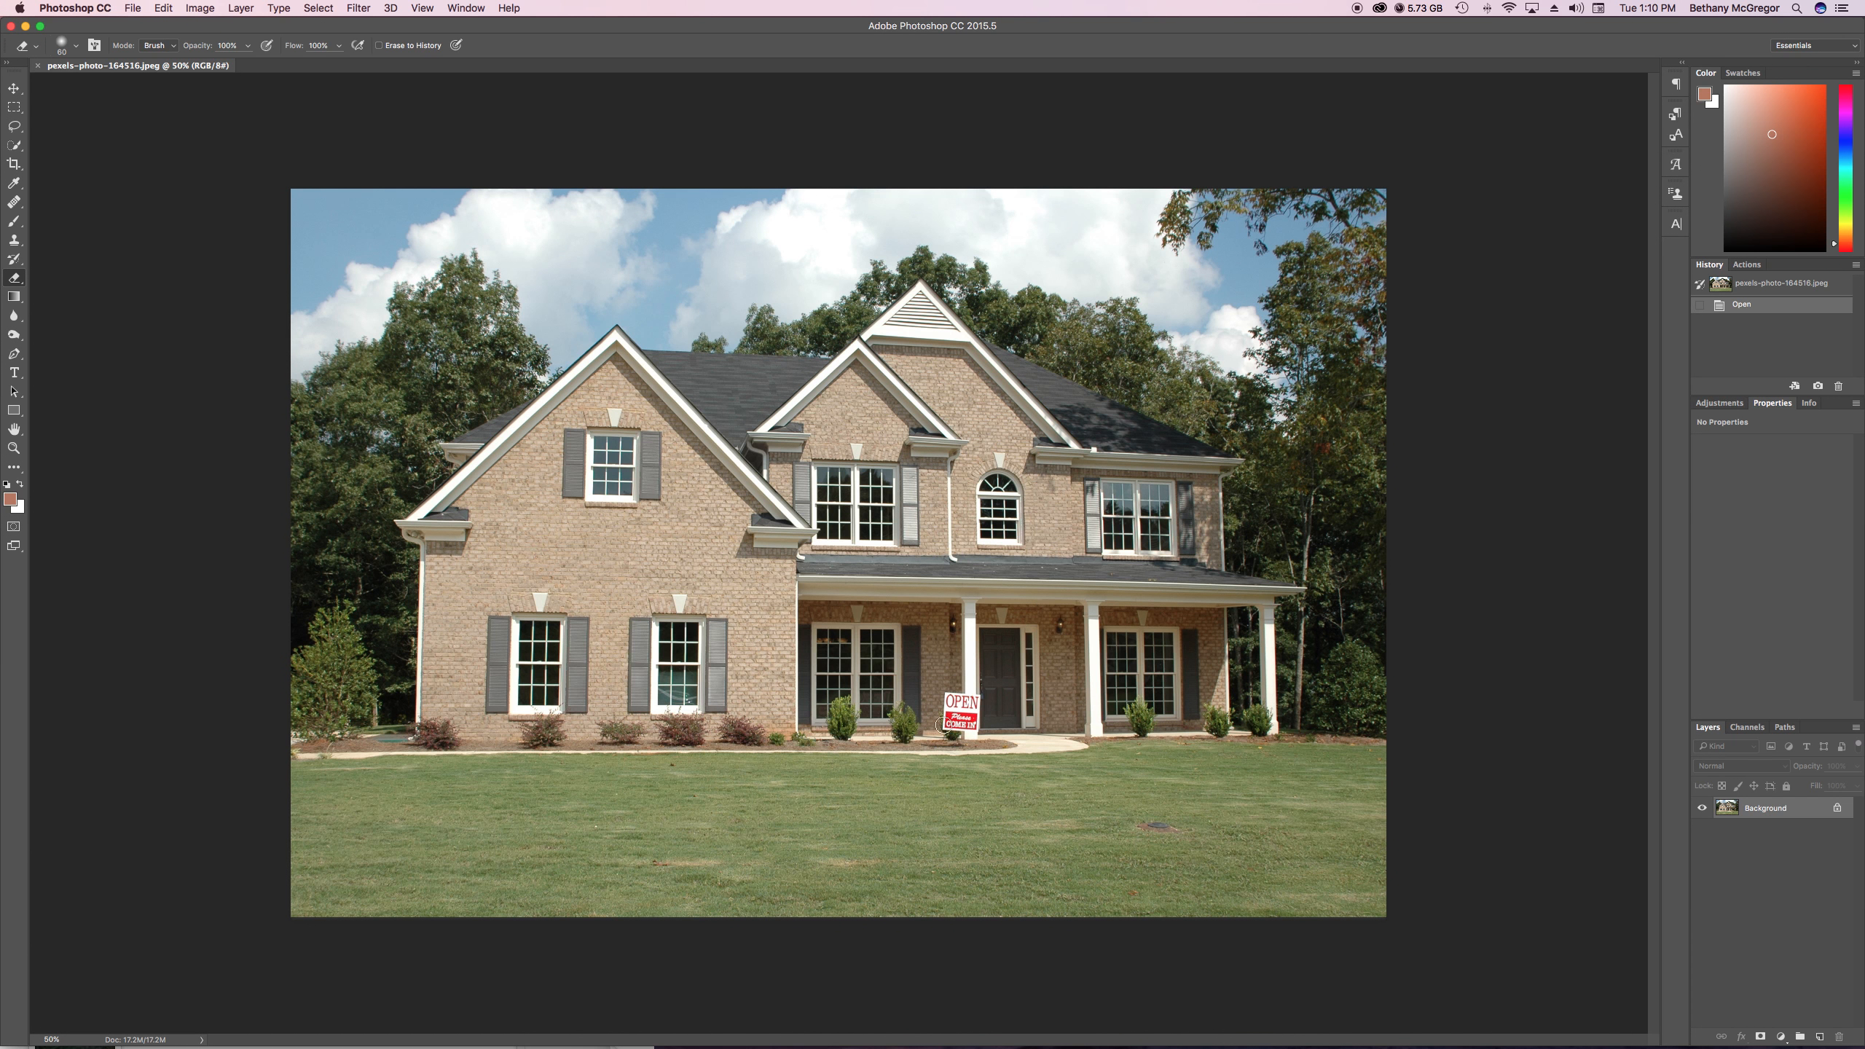
Switch to Finder and reposition and enlarge the window of the banner design folder so its files can be browsed
mouse_move(711, 1043)
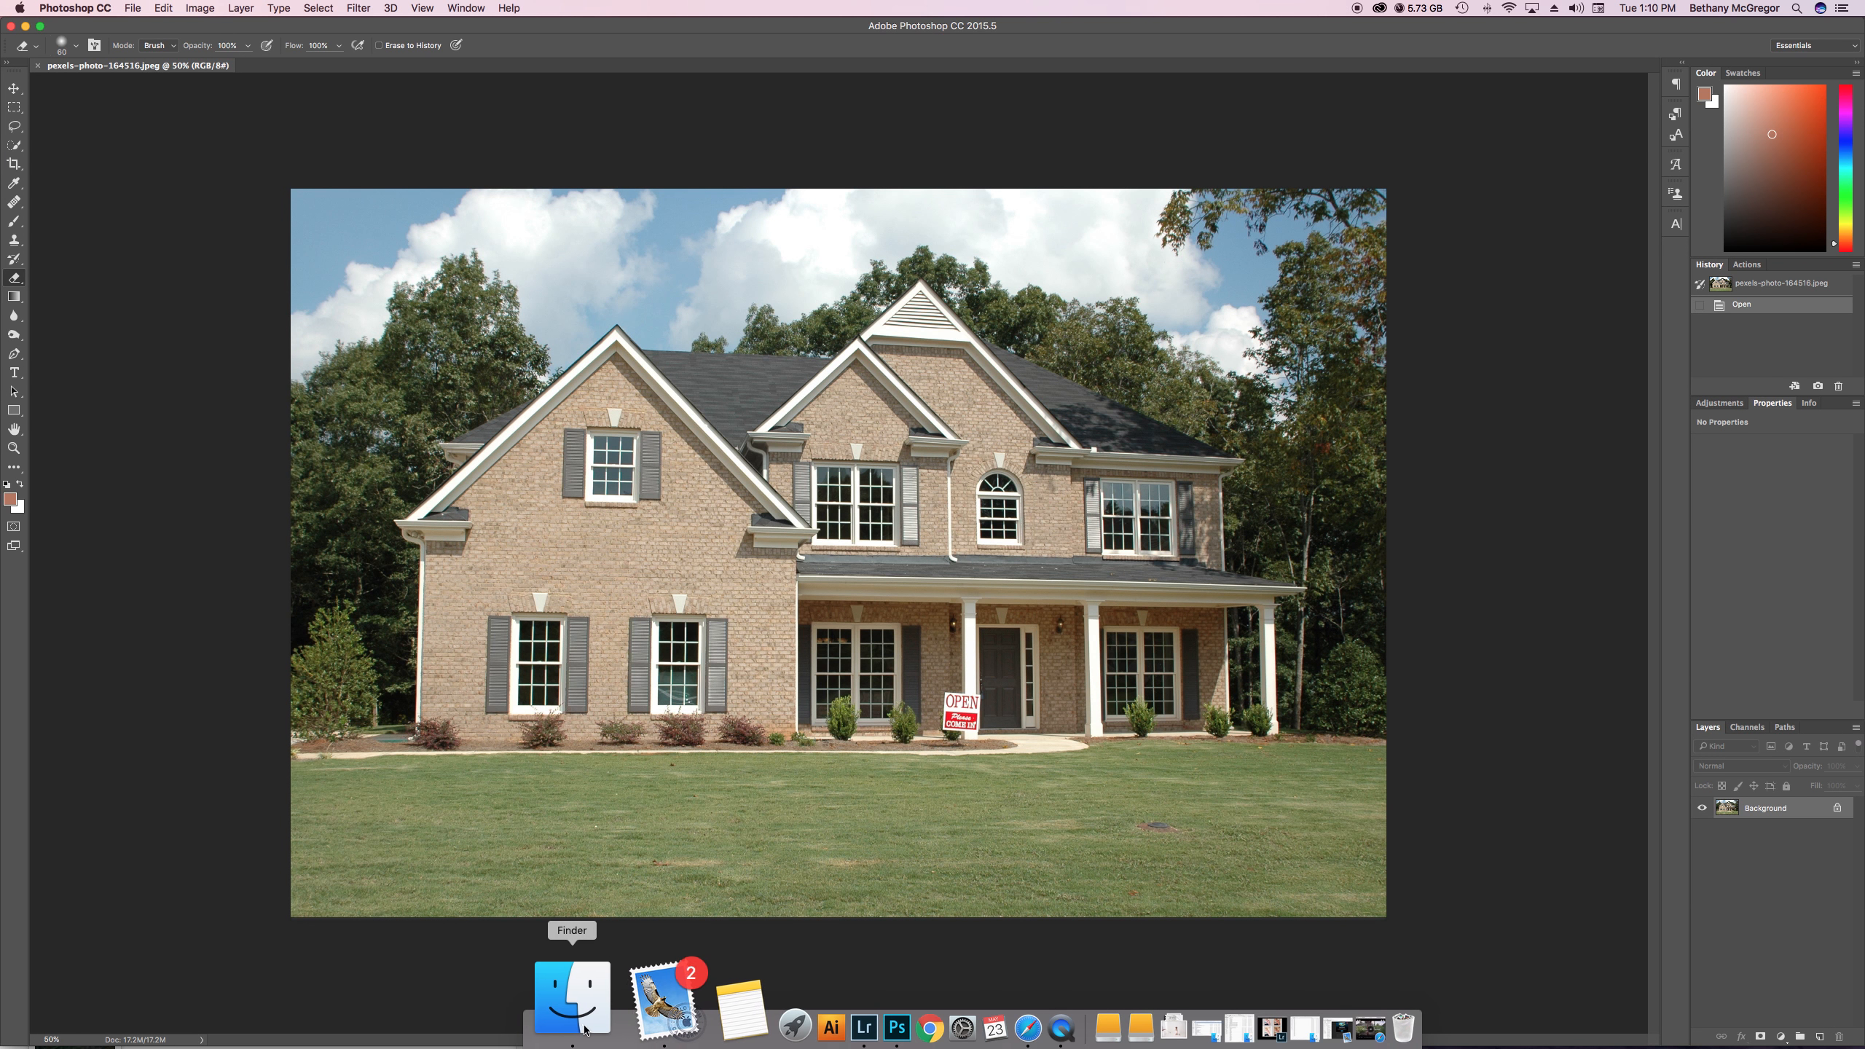
click(554, 1018)
drag(369, 971, 377, 502)
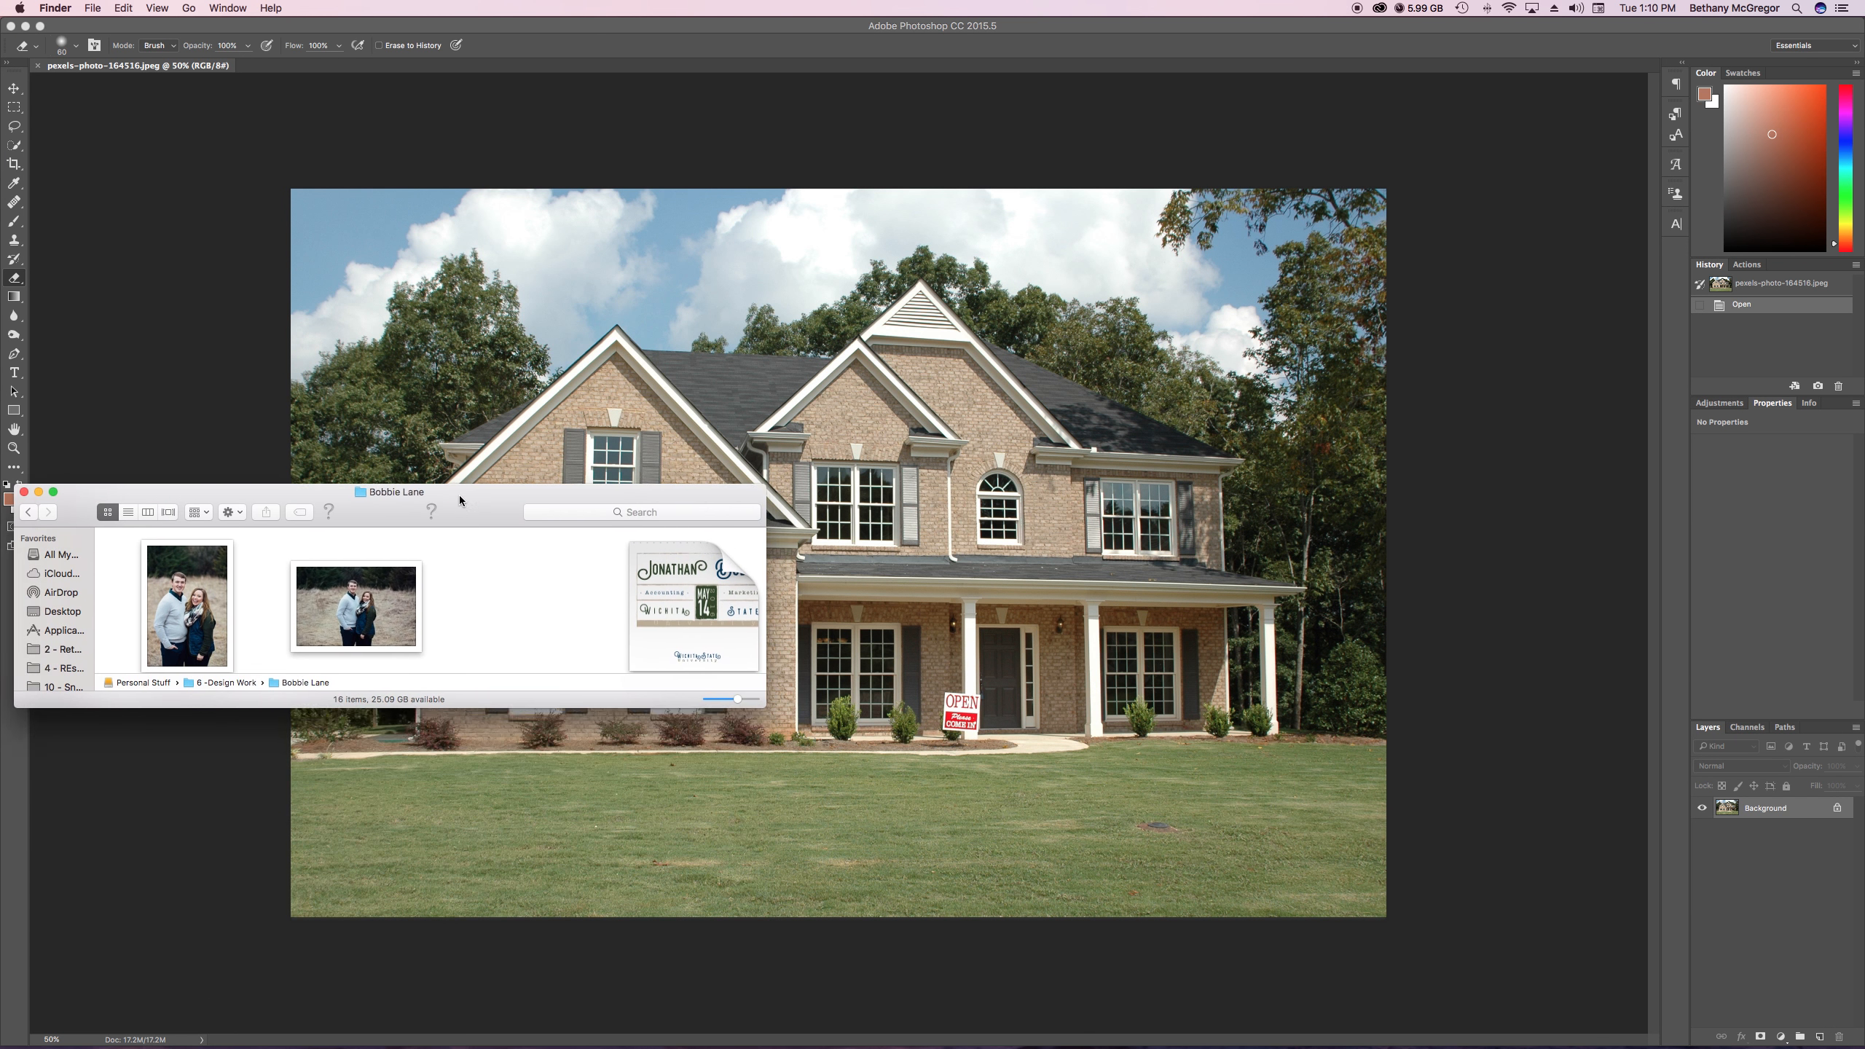
scroll(554, 591, down, 5)
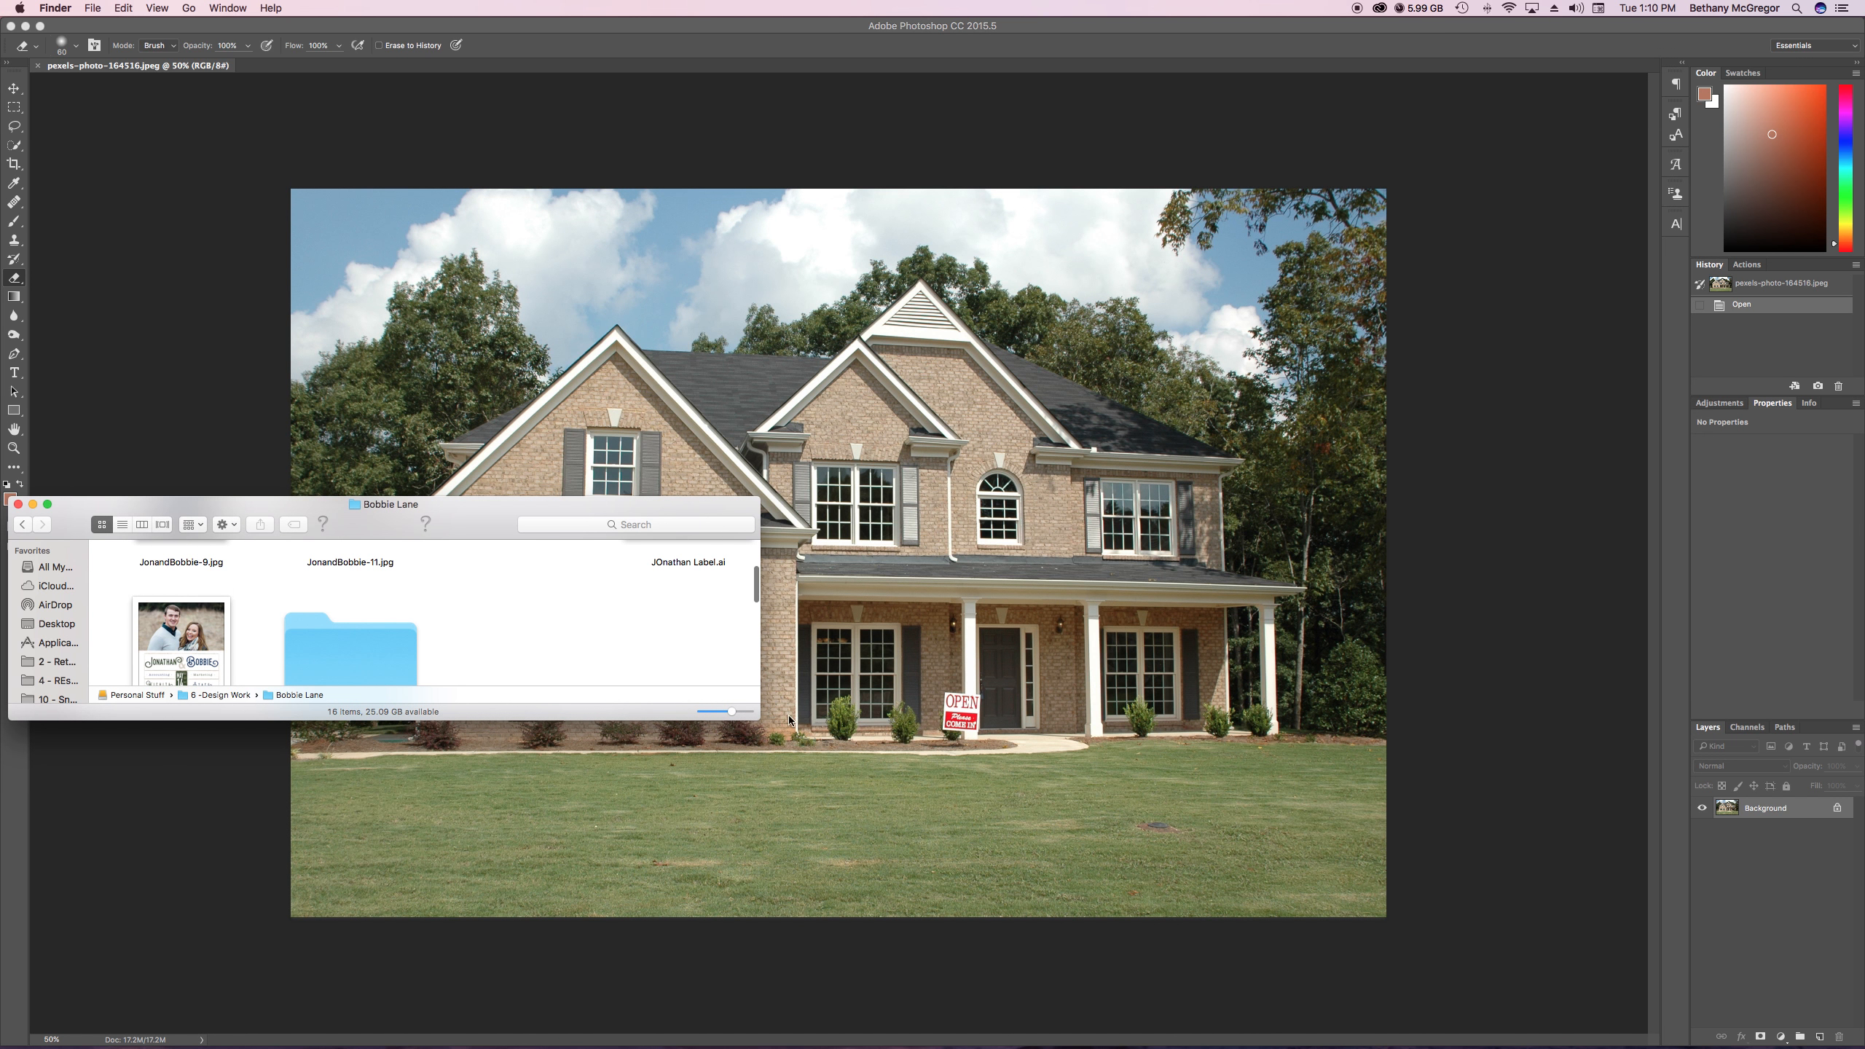
drag(759, 718, 729, 962)
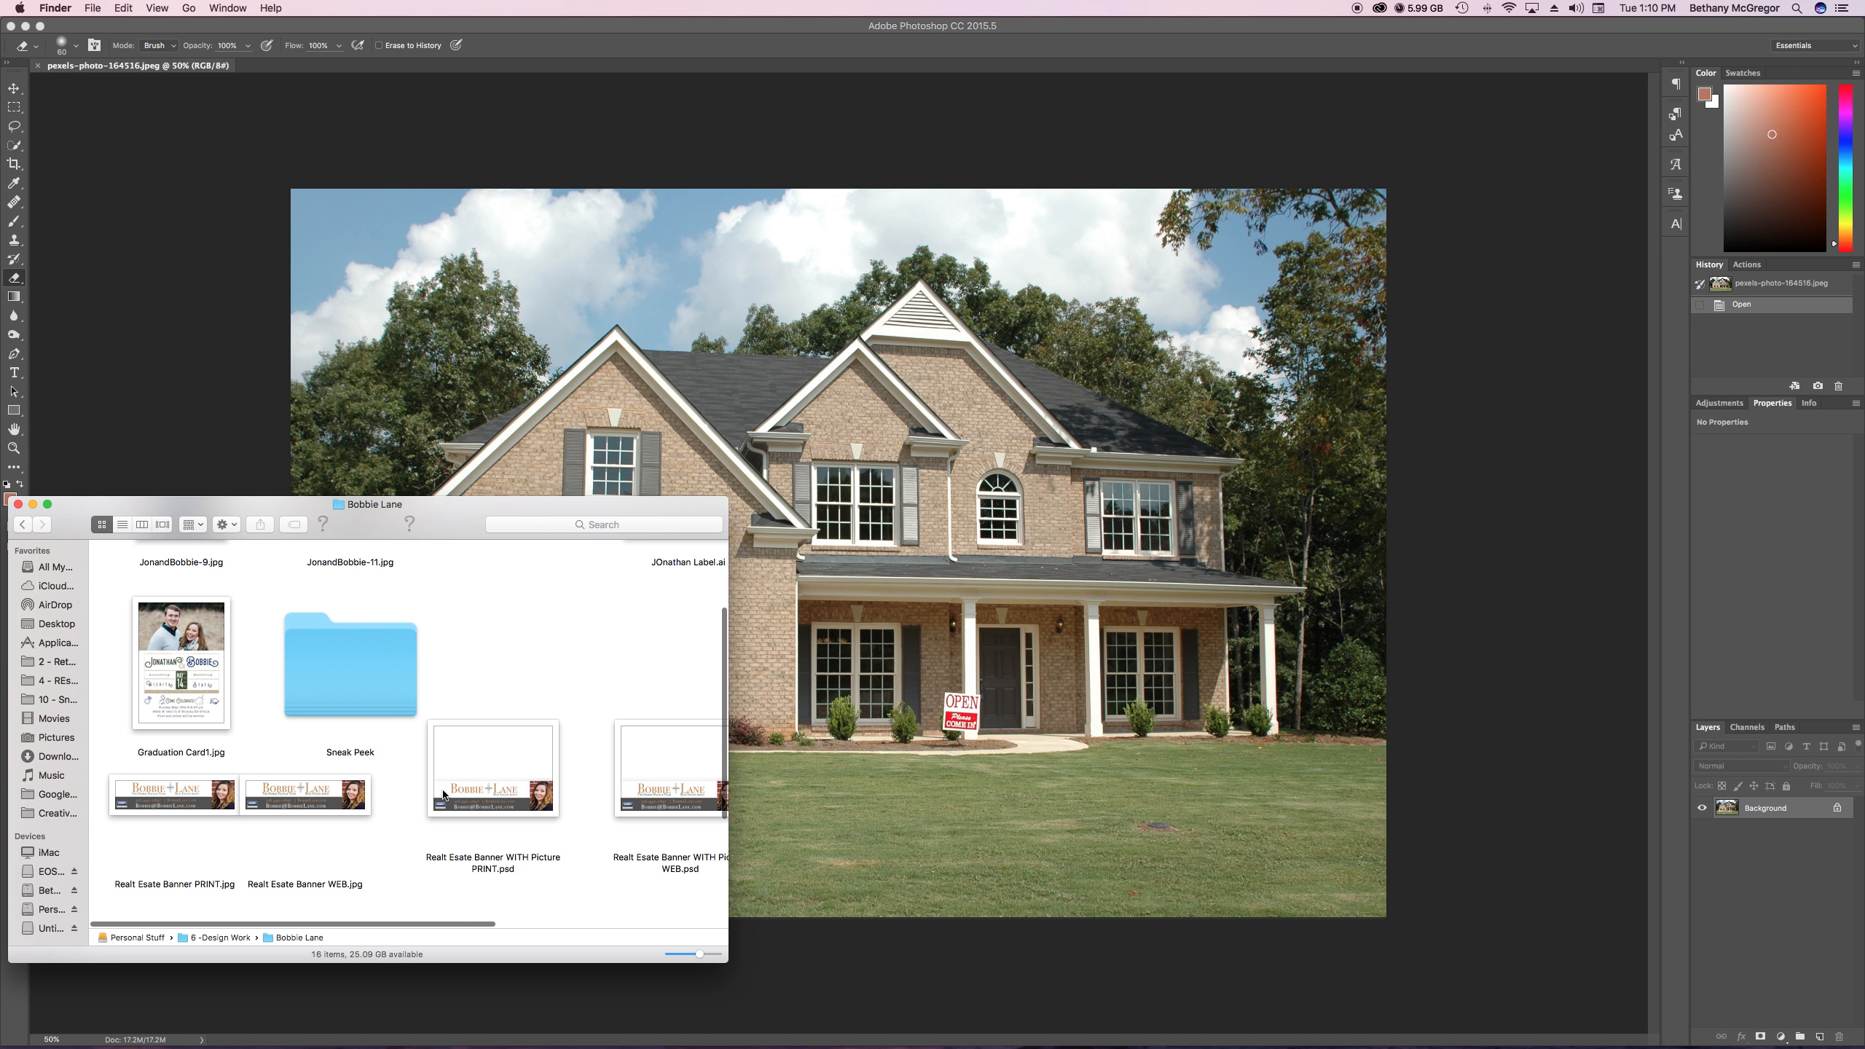
Find Realt Esate Banner PRINT.jpg in the design folder and place it into the open house photo
scroll(464, 776, down, 5)
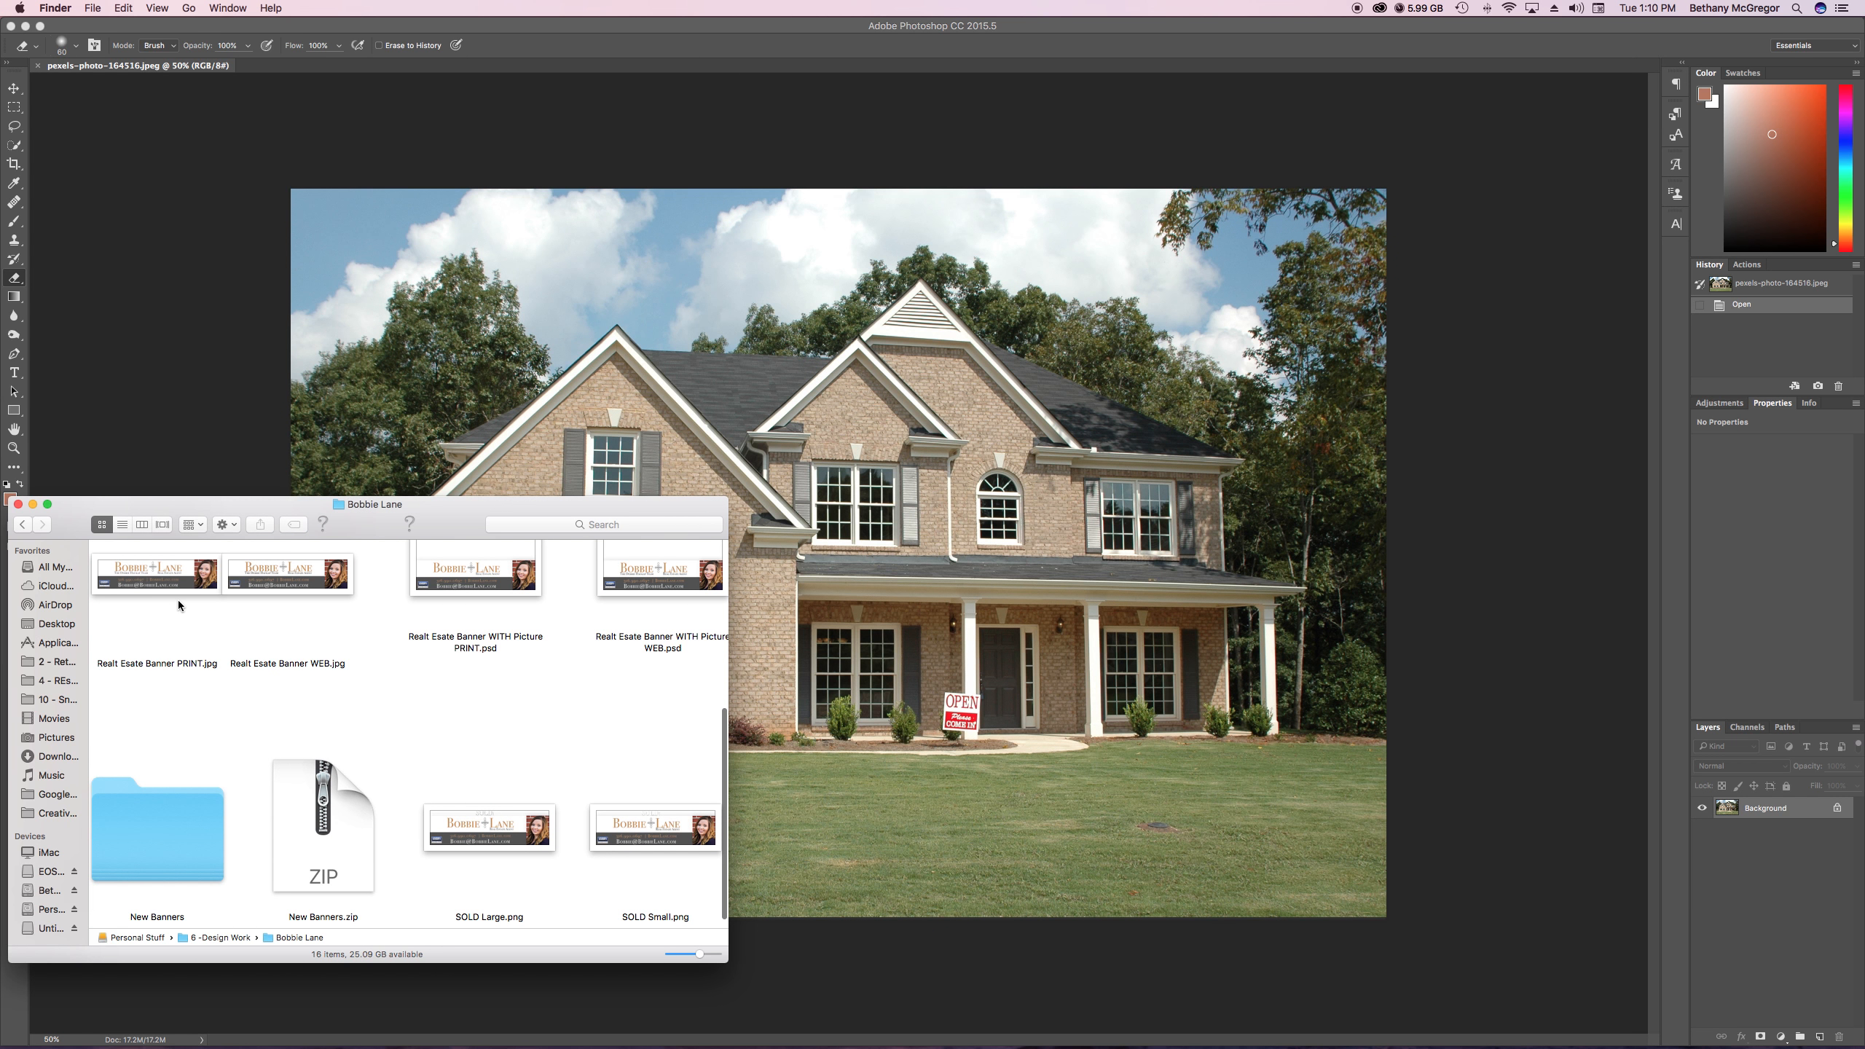
scroll(522, 680, down, 1)
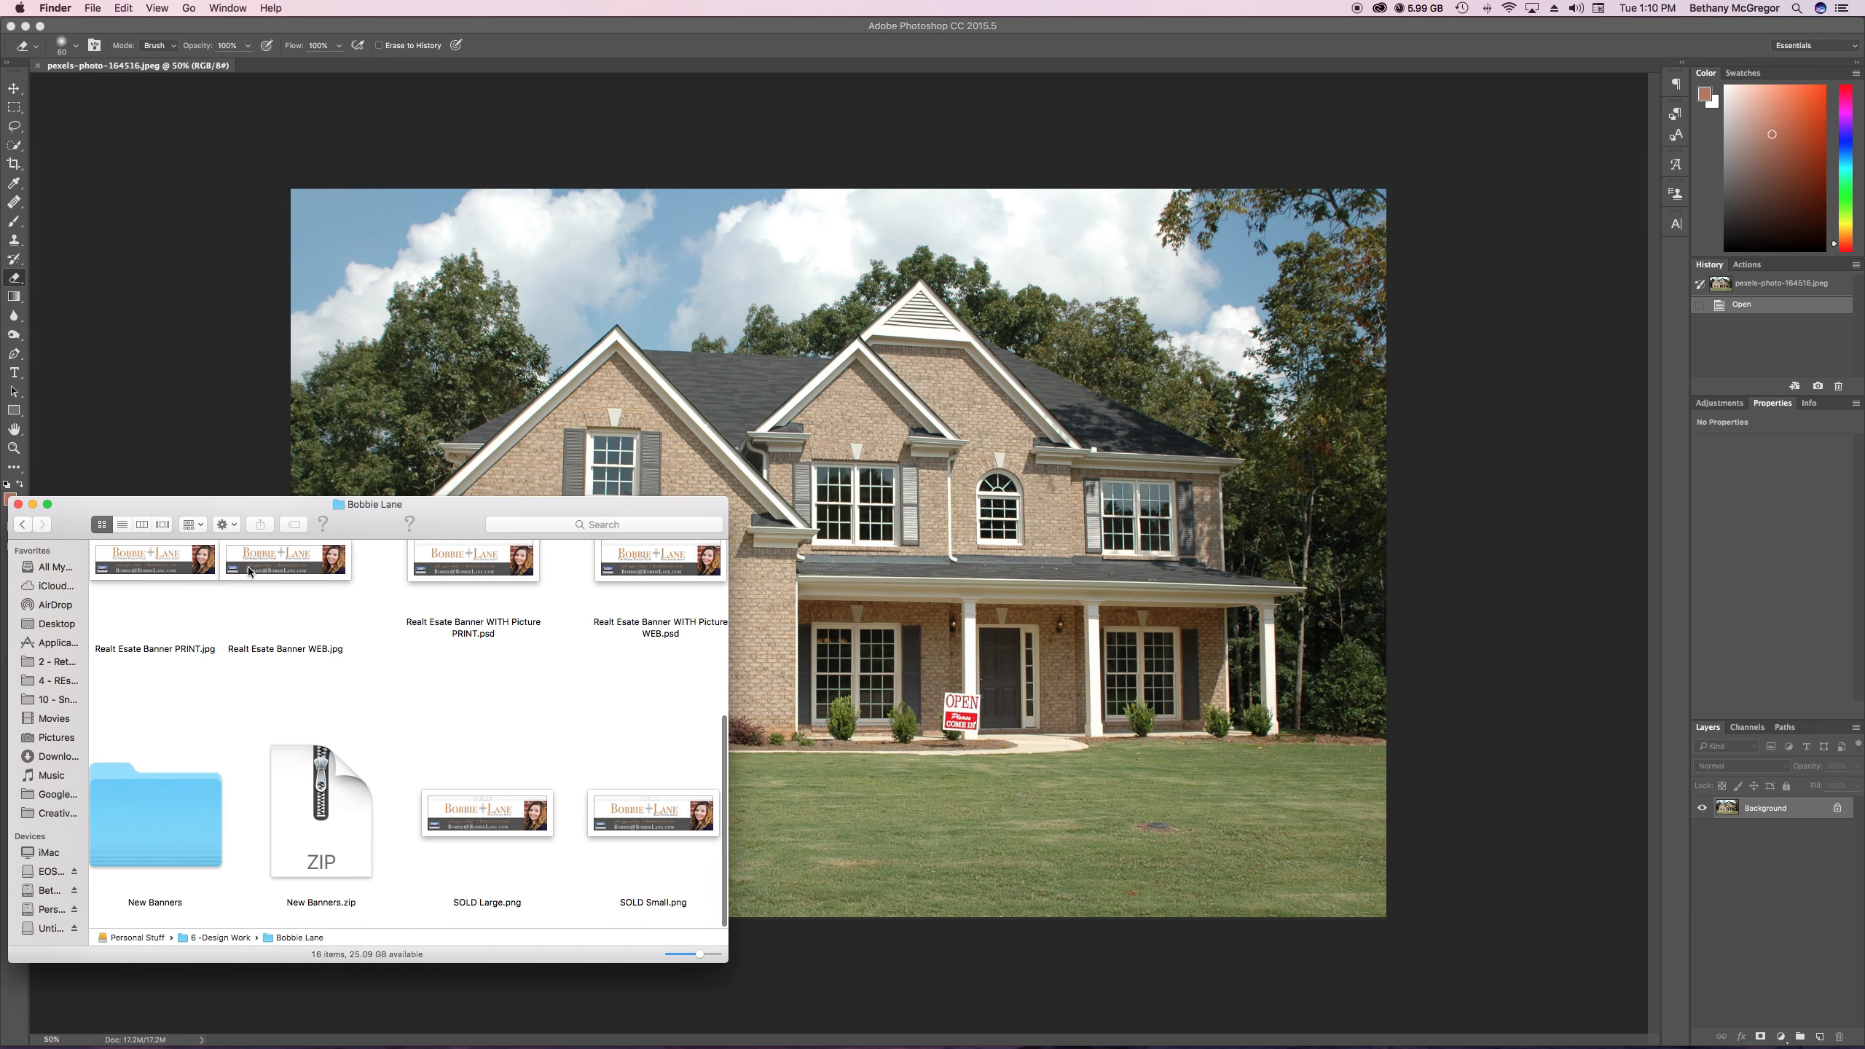
scroll(455, 665, right, 1)
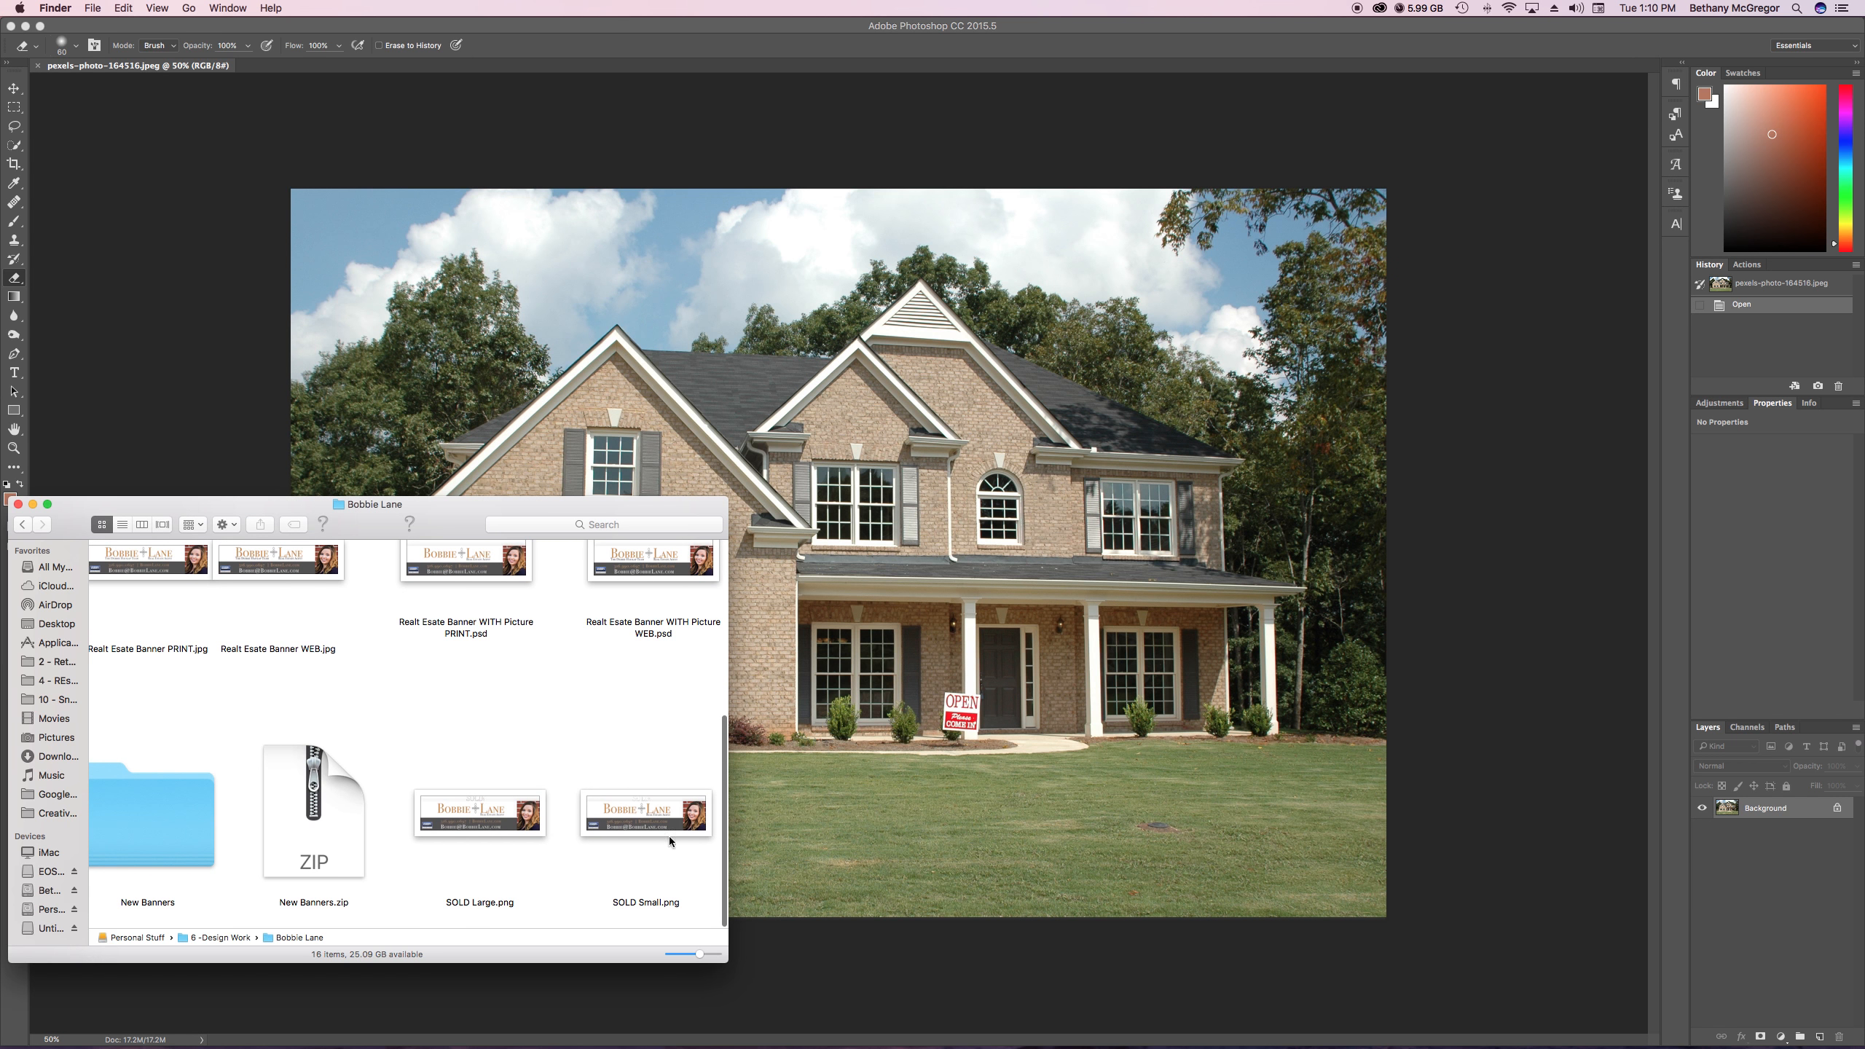
scroll(634, 812, up, 3)
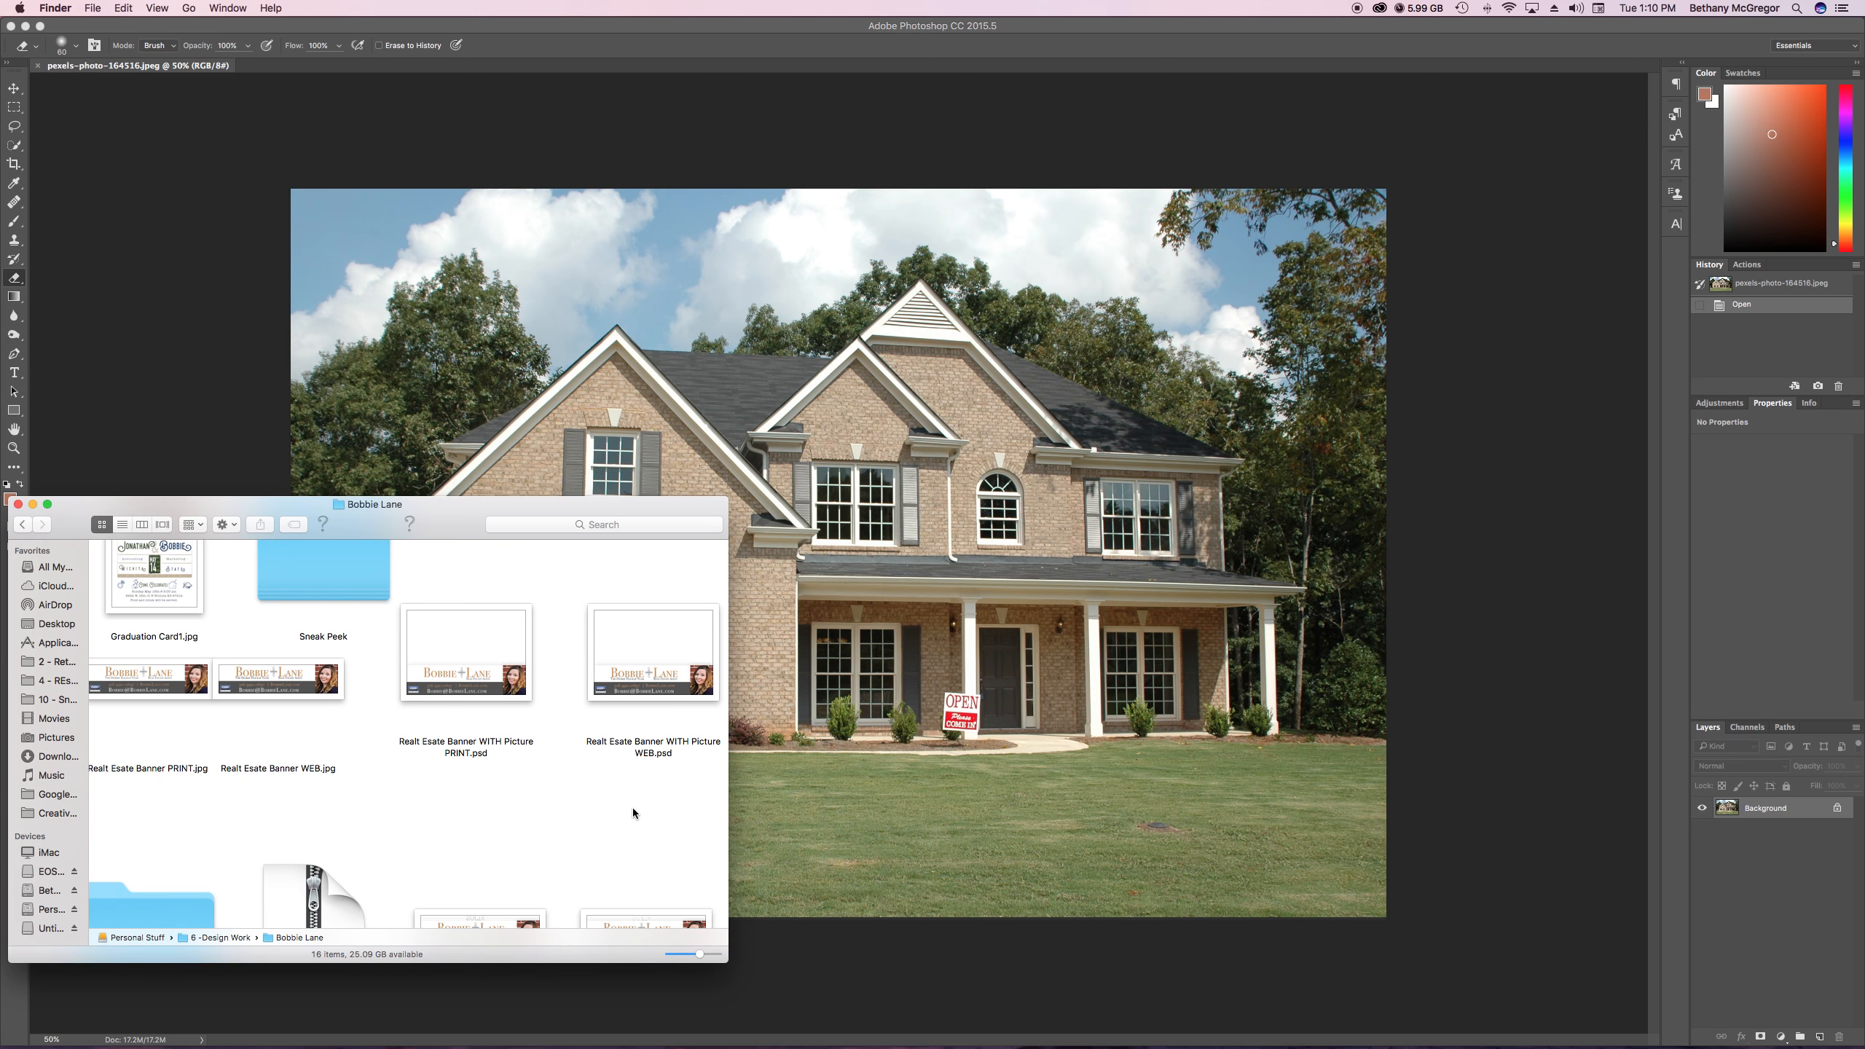
scroll(632, 807, down, 1)
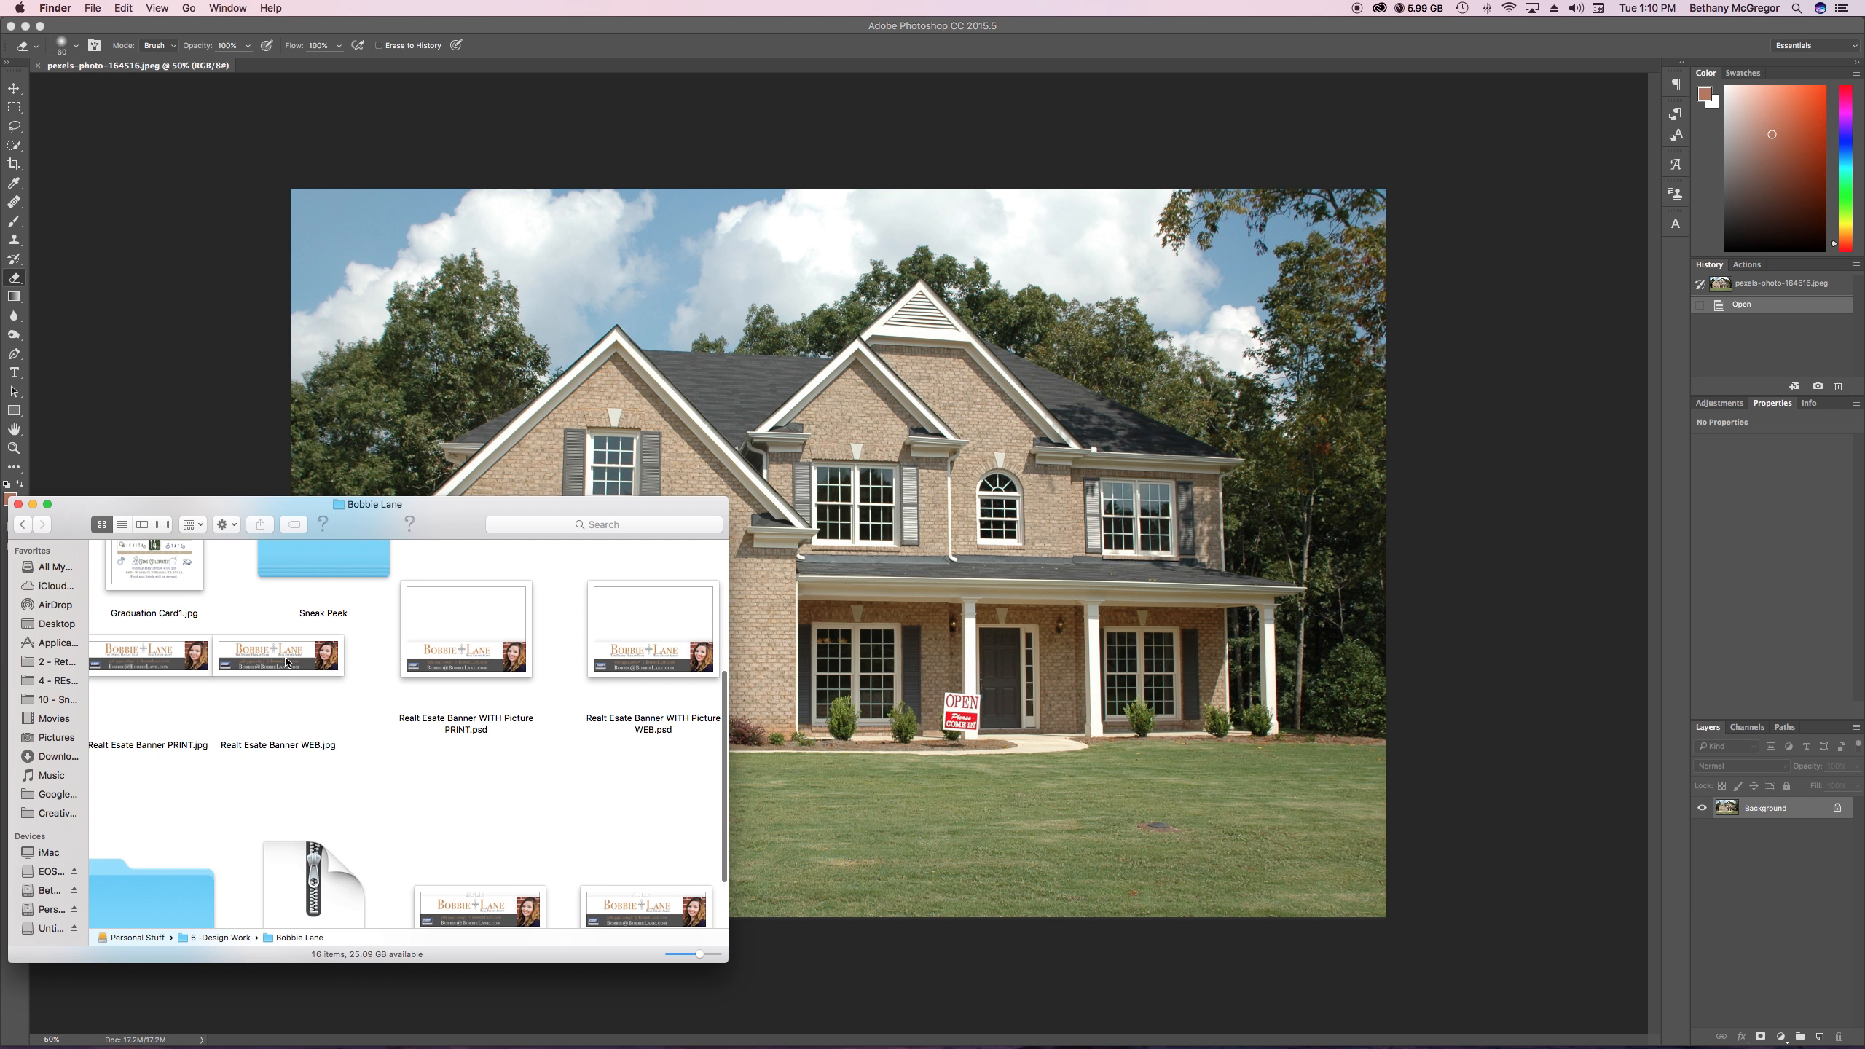
click(163, 657)
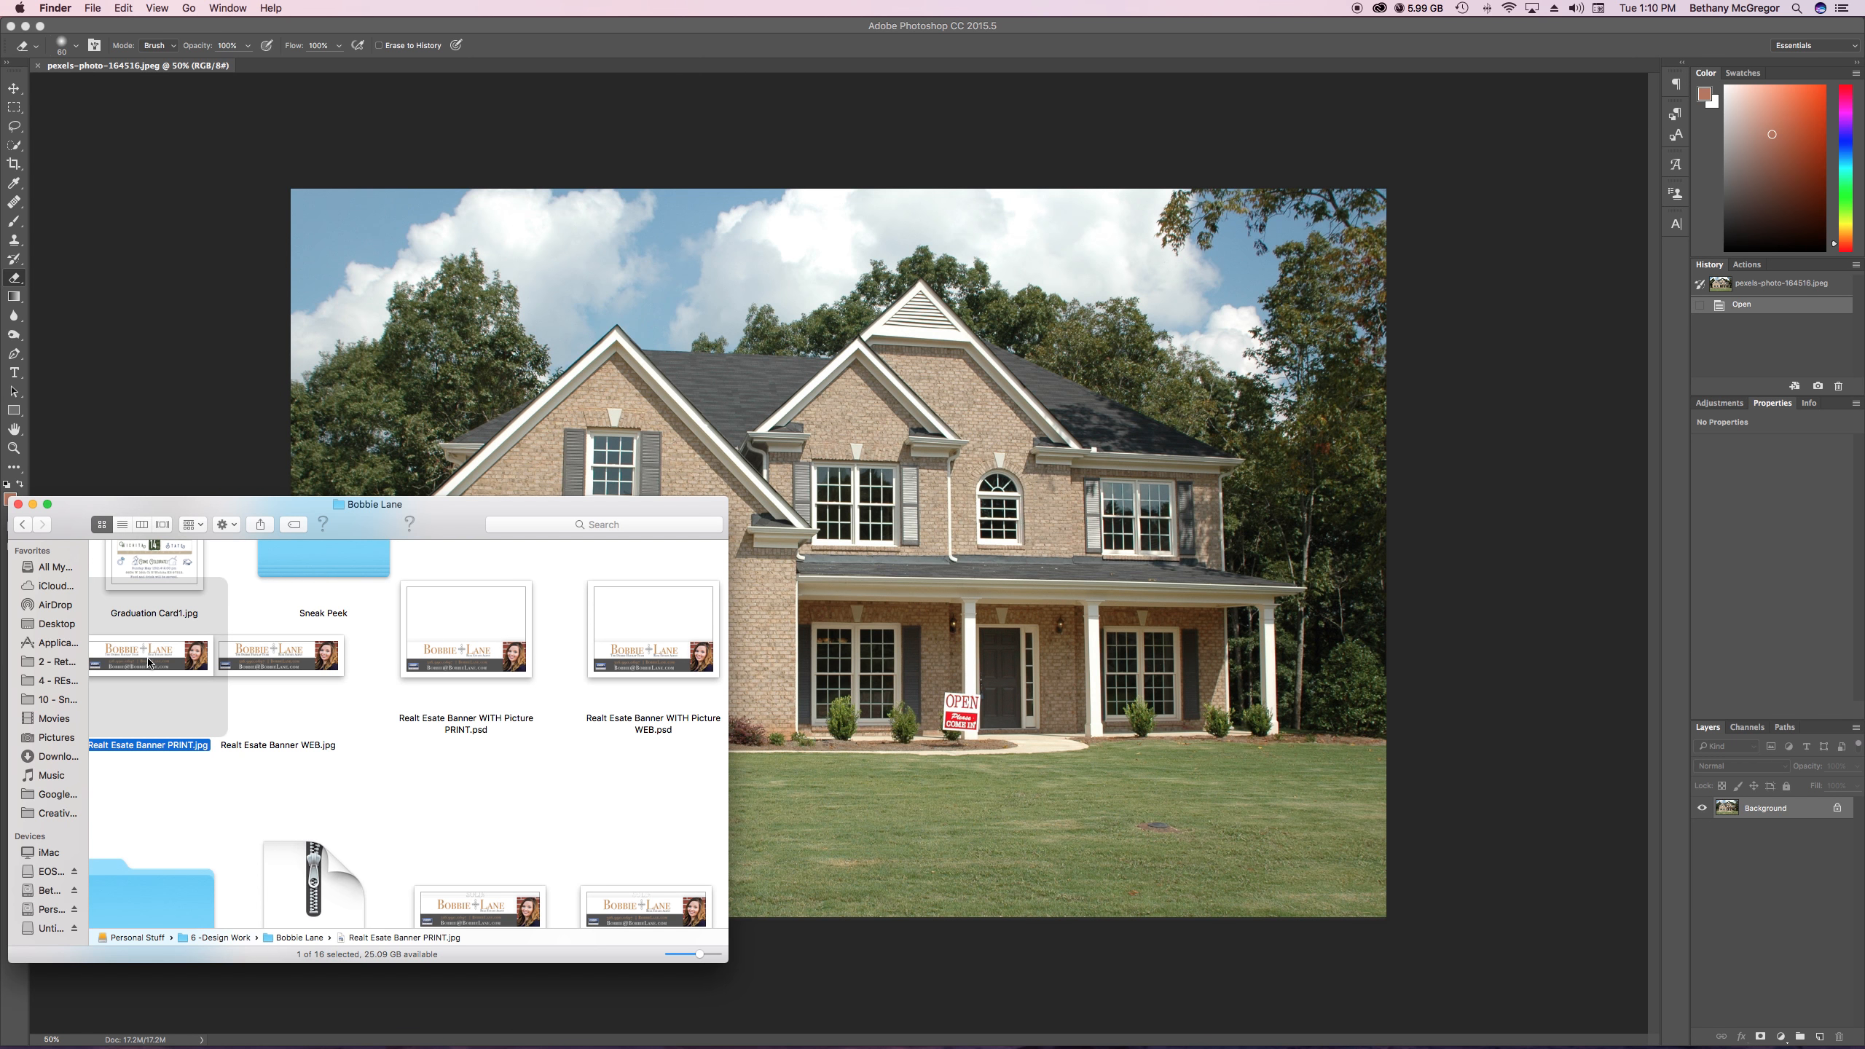
drag(150, 663, 1042, 653)
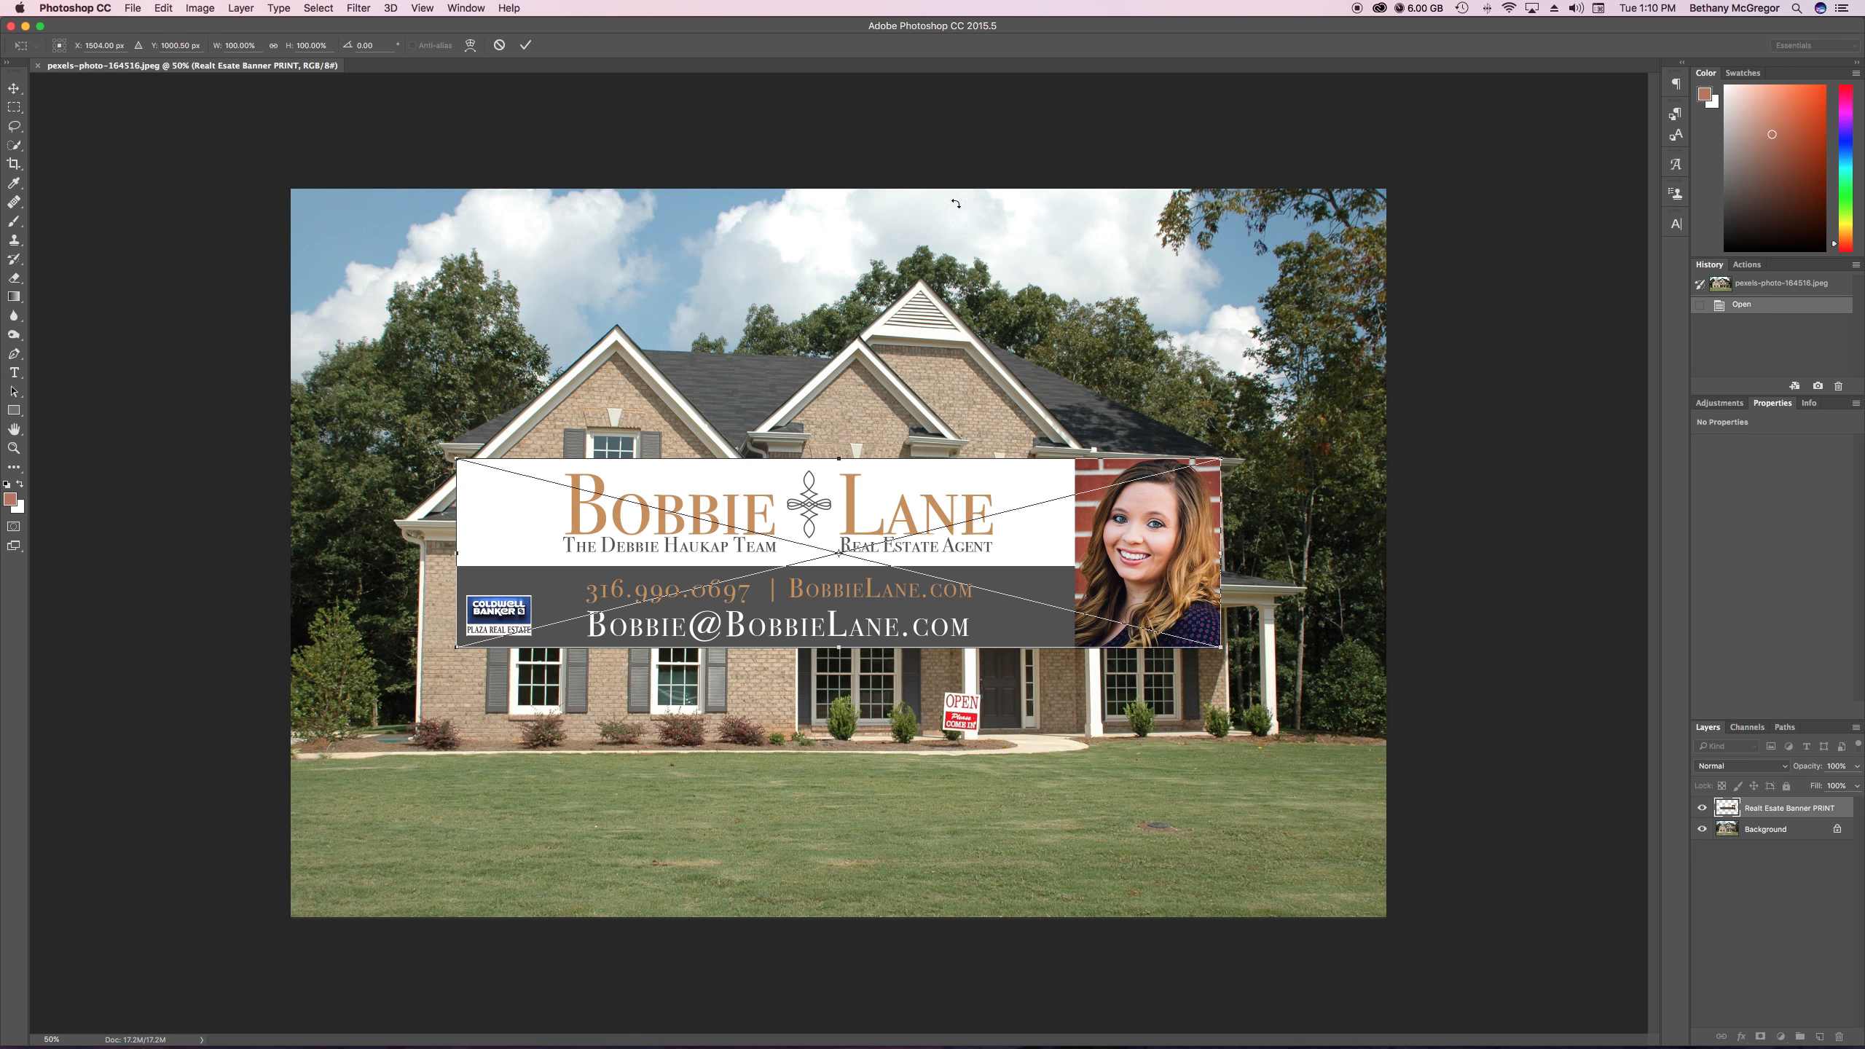
Align the placed banner with the photo's bottom edge, scale it proportionally to 143.57% to span the full width, and commit the placement
drag(1004, 483, 1002, 757)
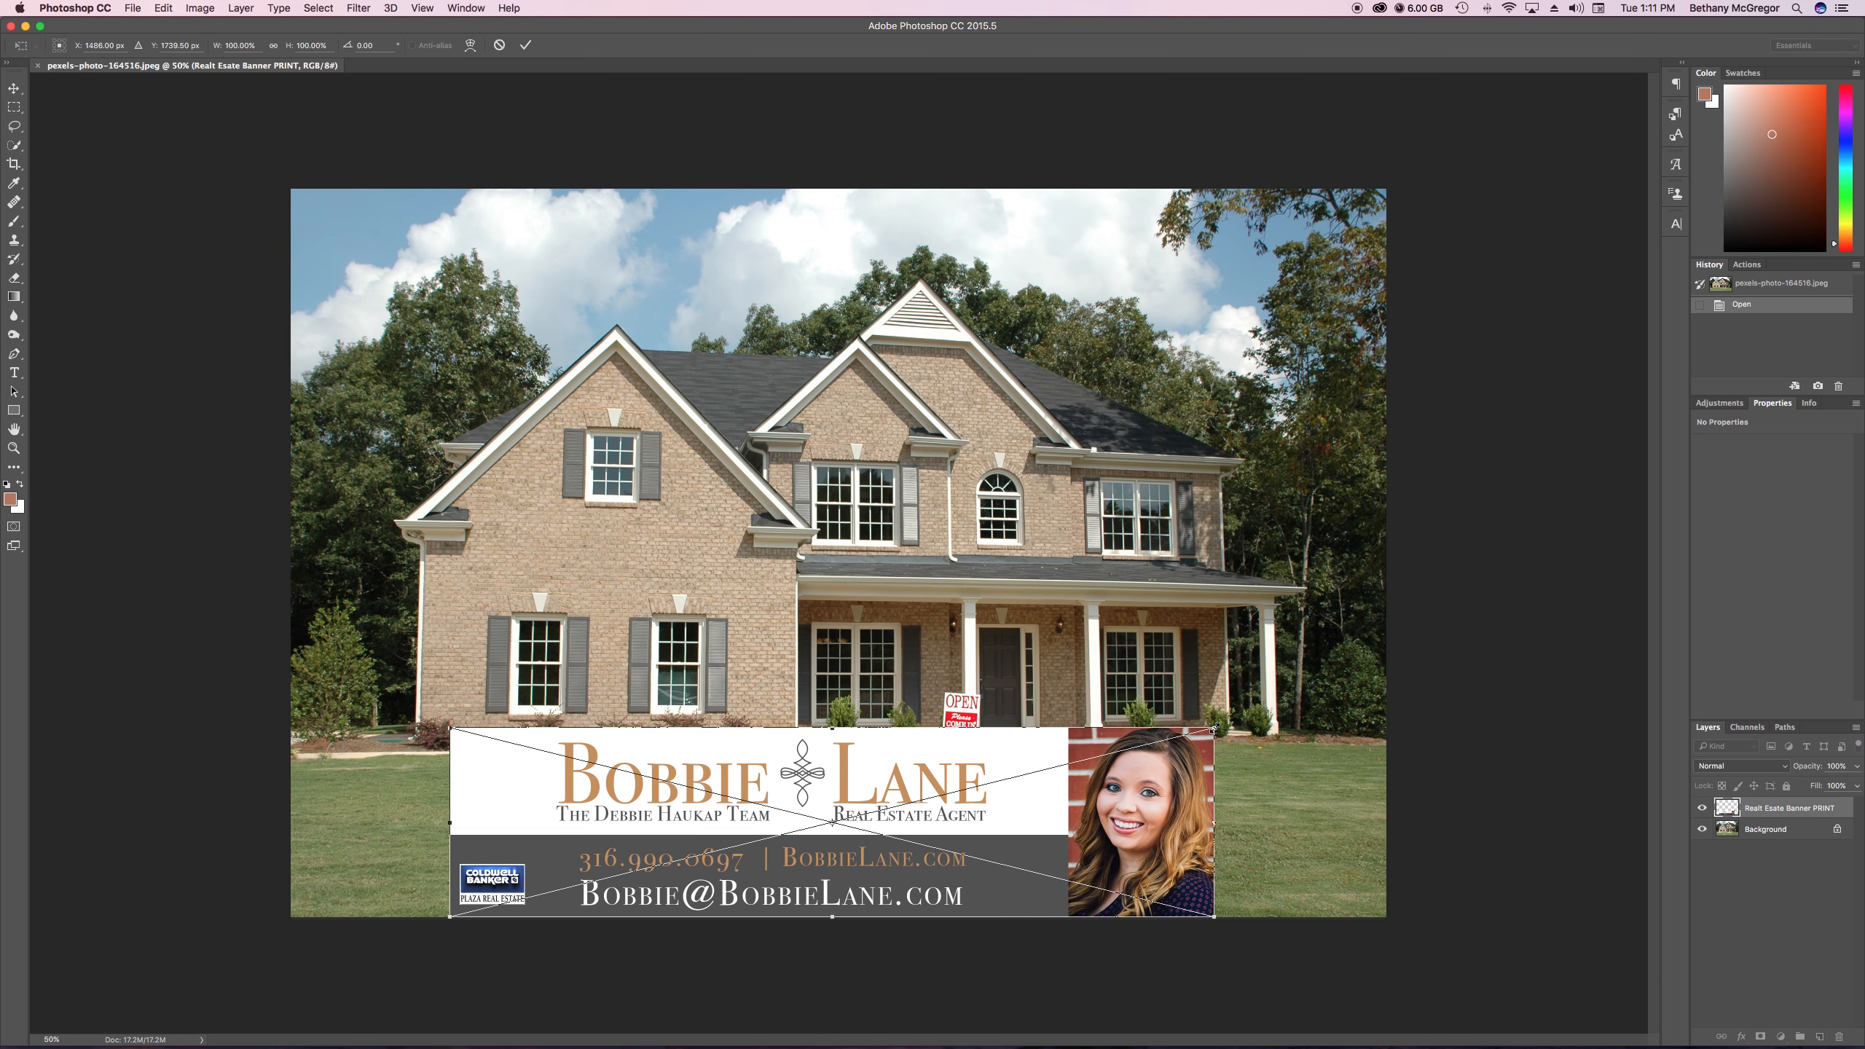
drag(1213, 728, 1081, 744)
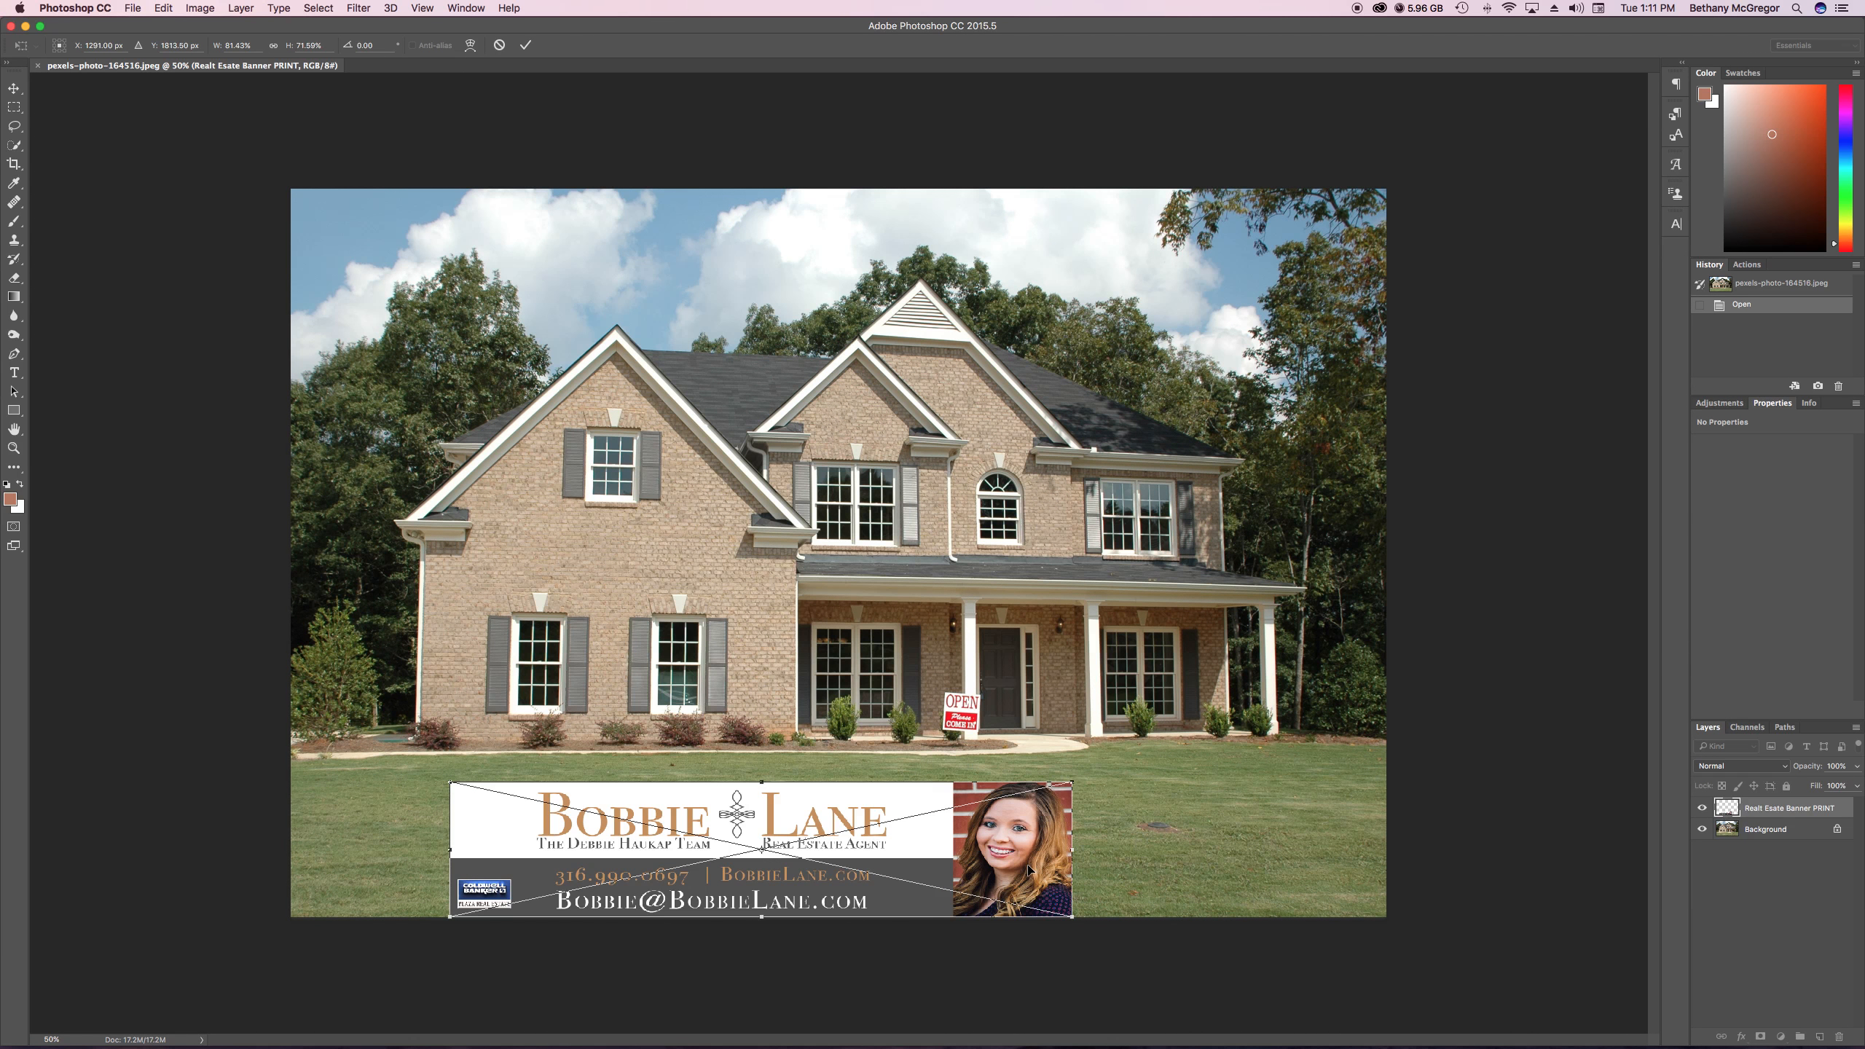
click(499, 46)
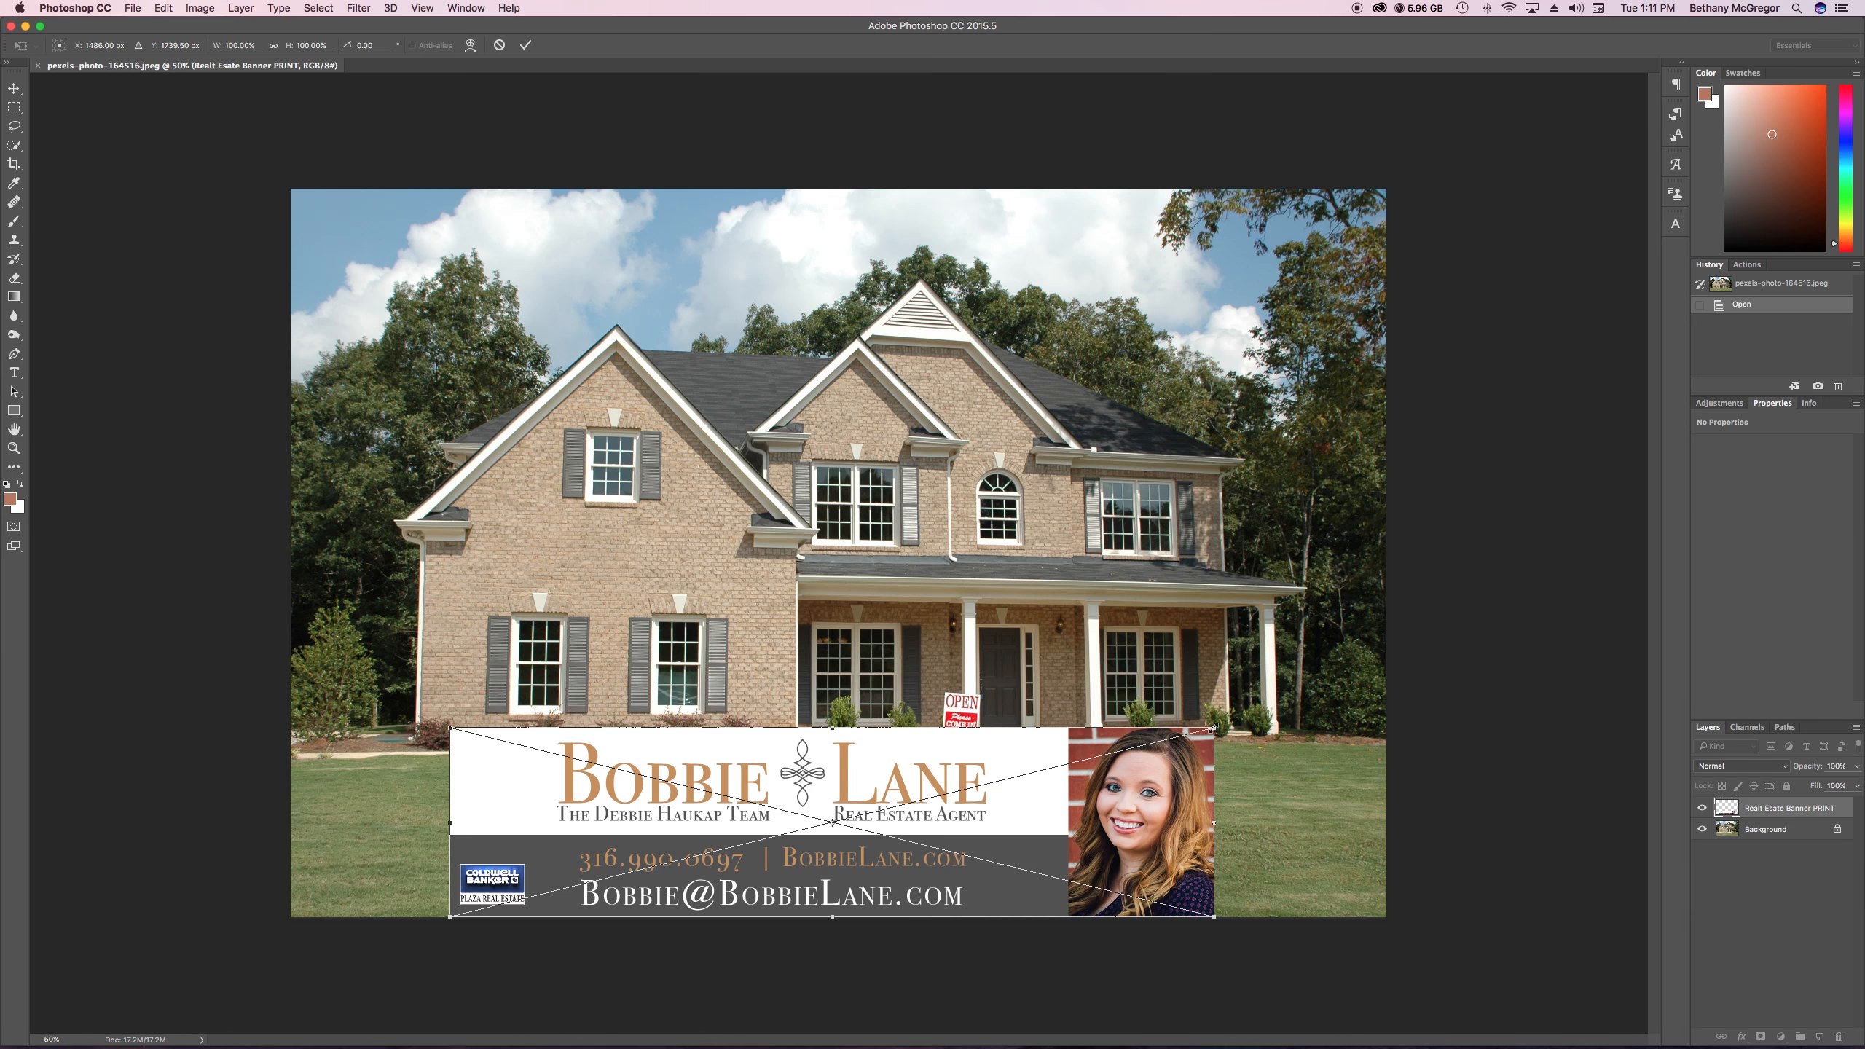
drag(1214, 729, 1383, 673)
drag(453, 679, 289, 637)
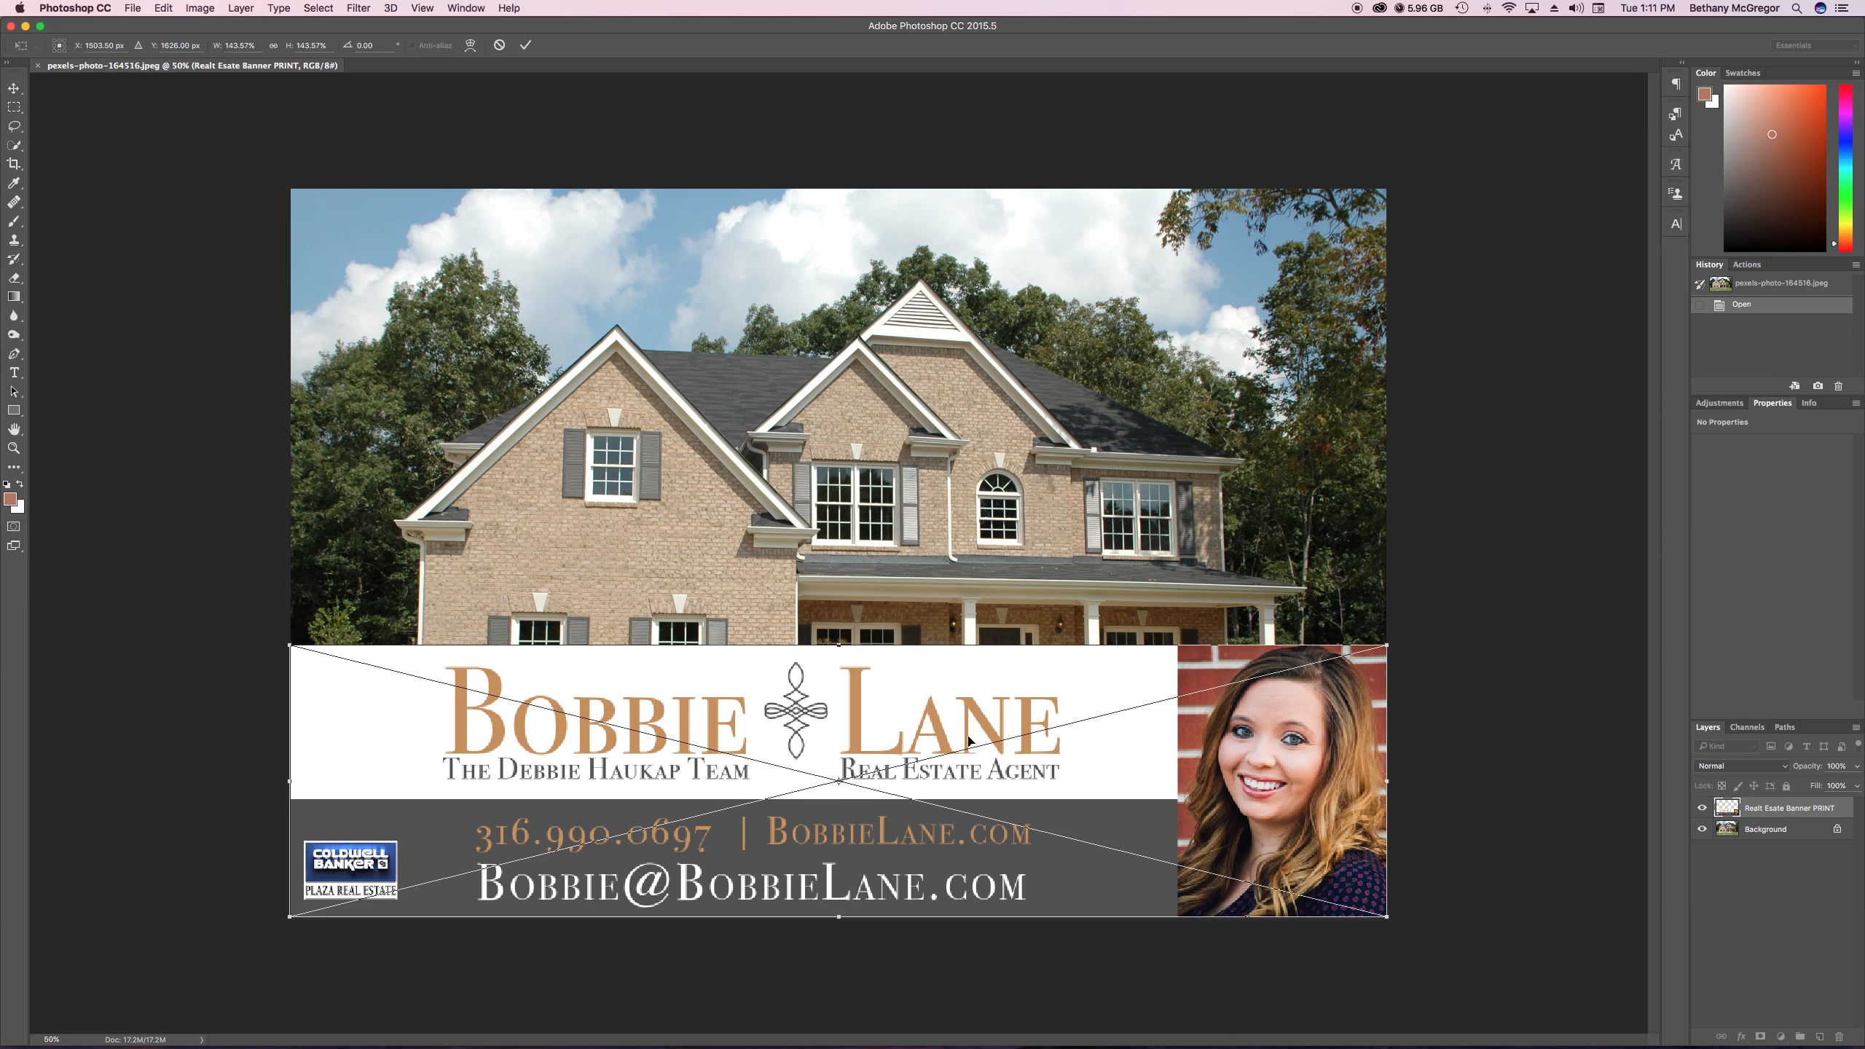
key(Return)
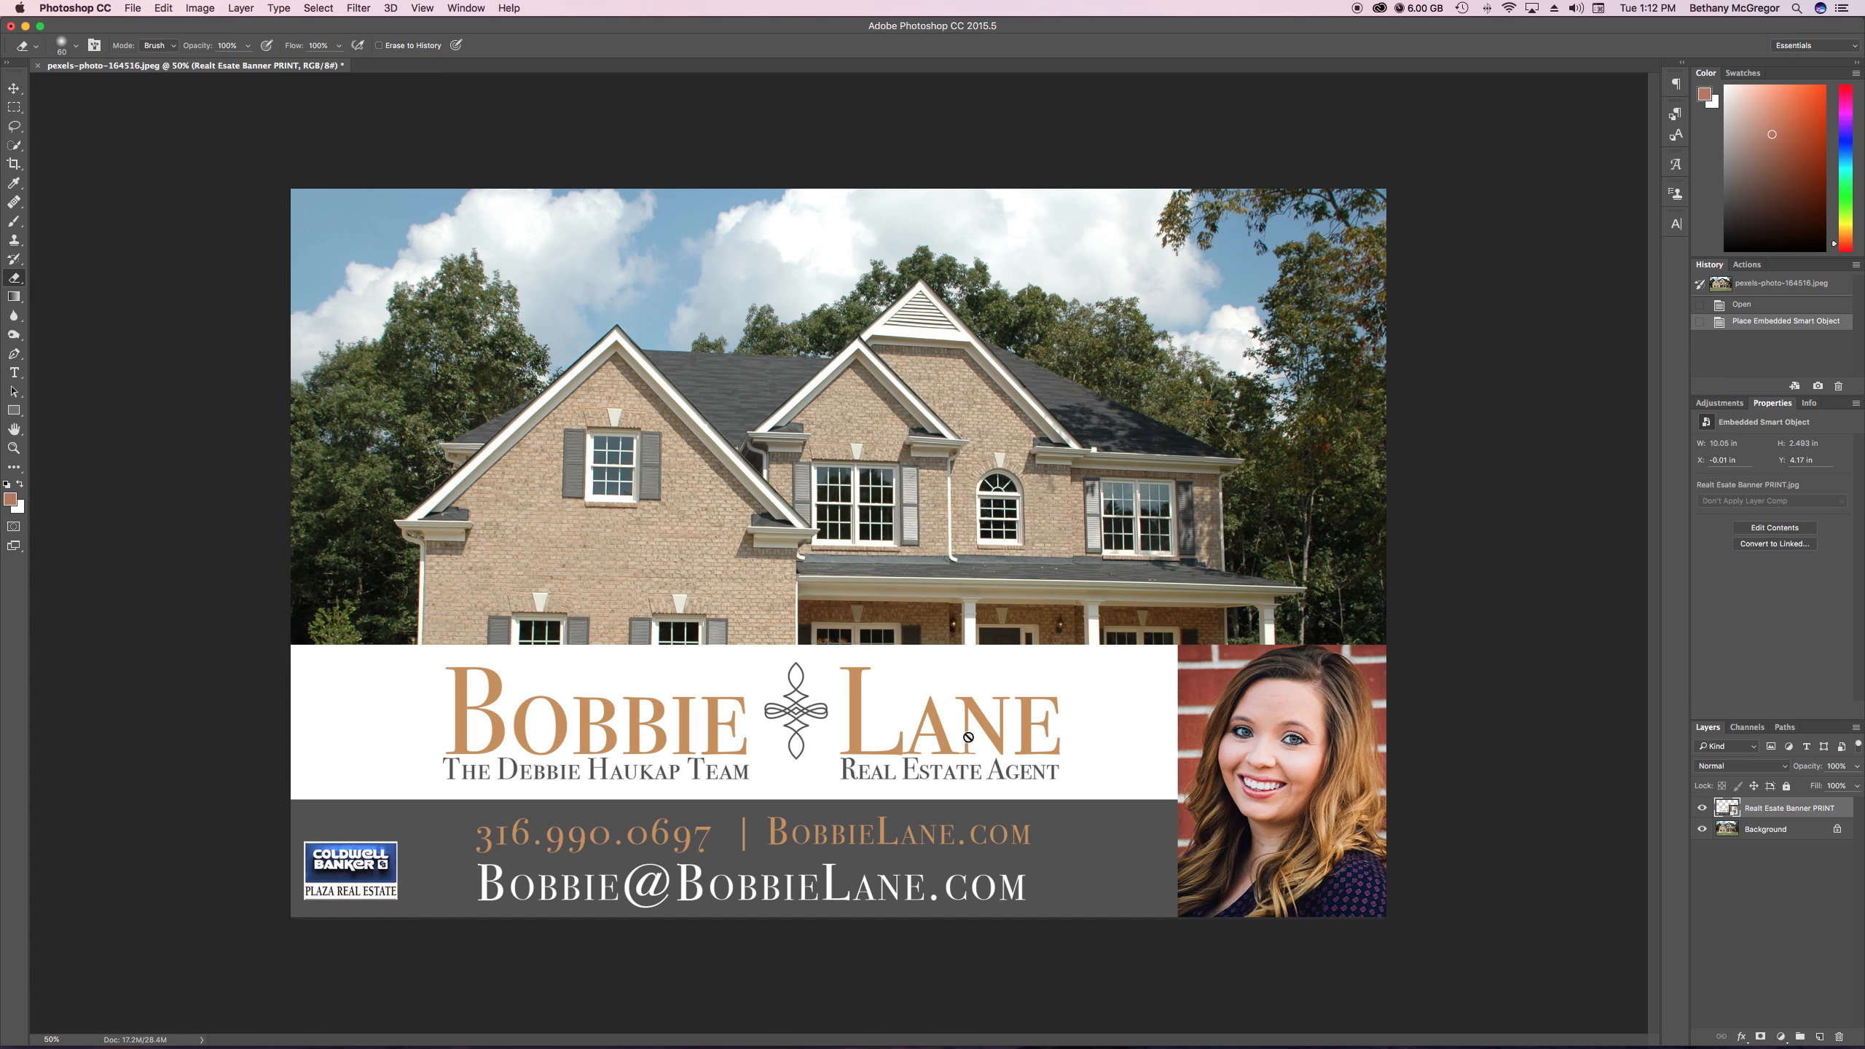
Unlock the Background as a regular layer, try shifting the house photo with the Move tool, and undo that shift
click(1836, 828)
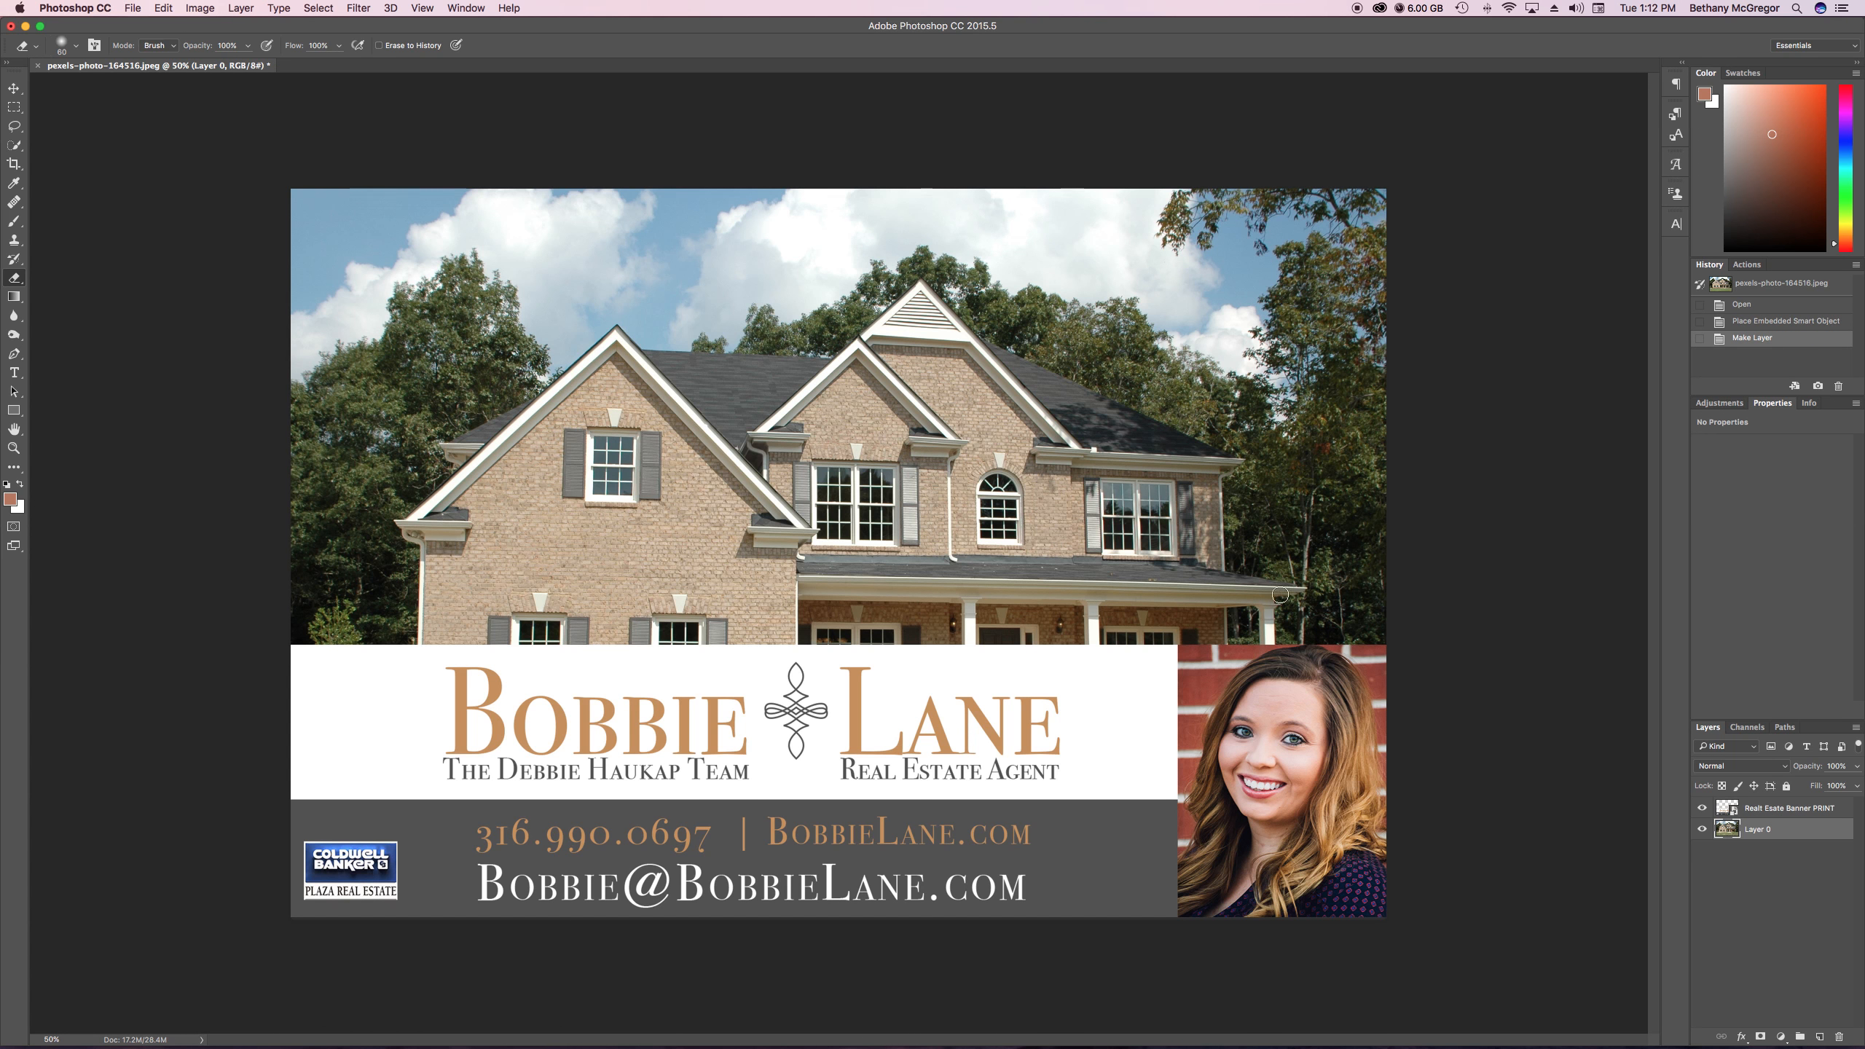
click(14, 88)
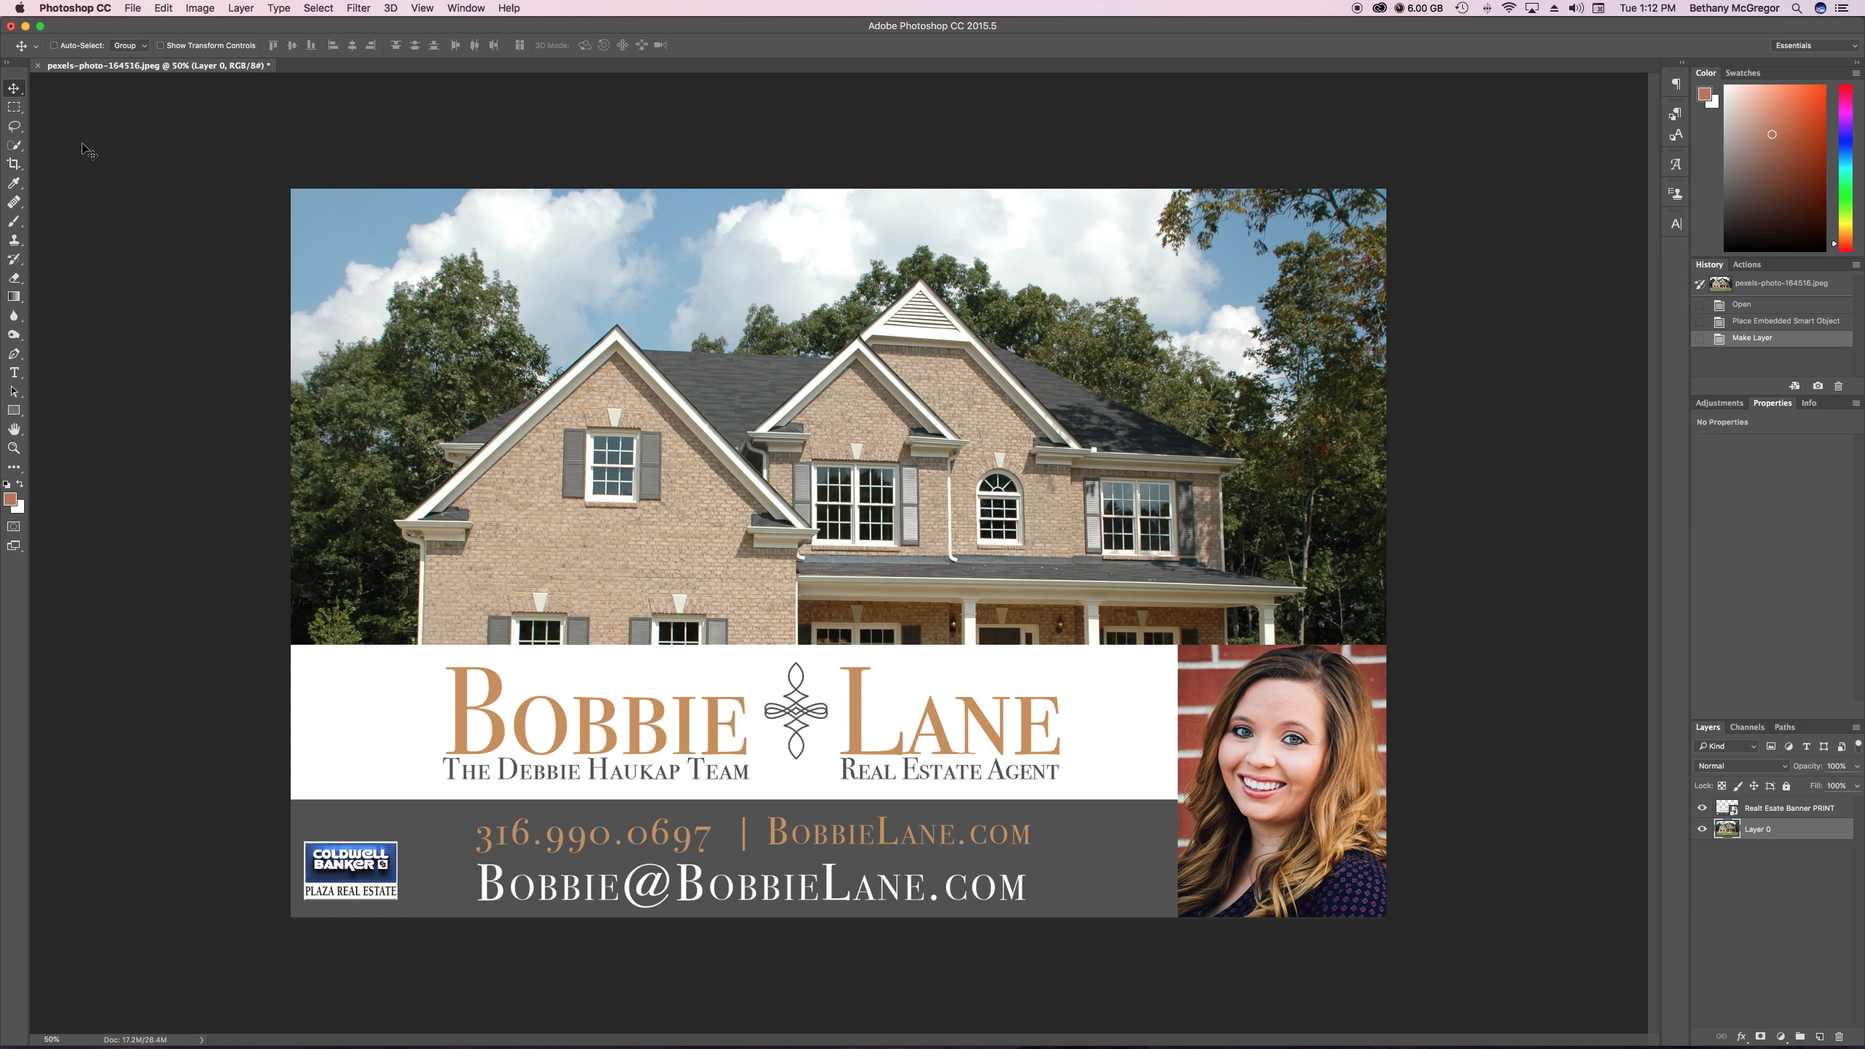
mouse_move(884, 518)
mouse_down()
mouse_move(881, 397)
mouse_move(909, 409)
mouse_move(909, 525)
mouse_up()
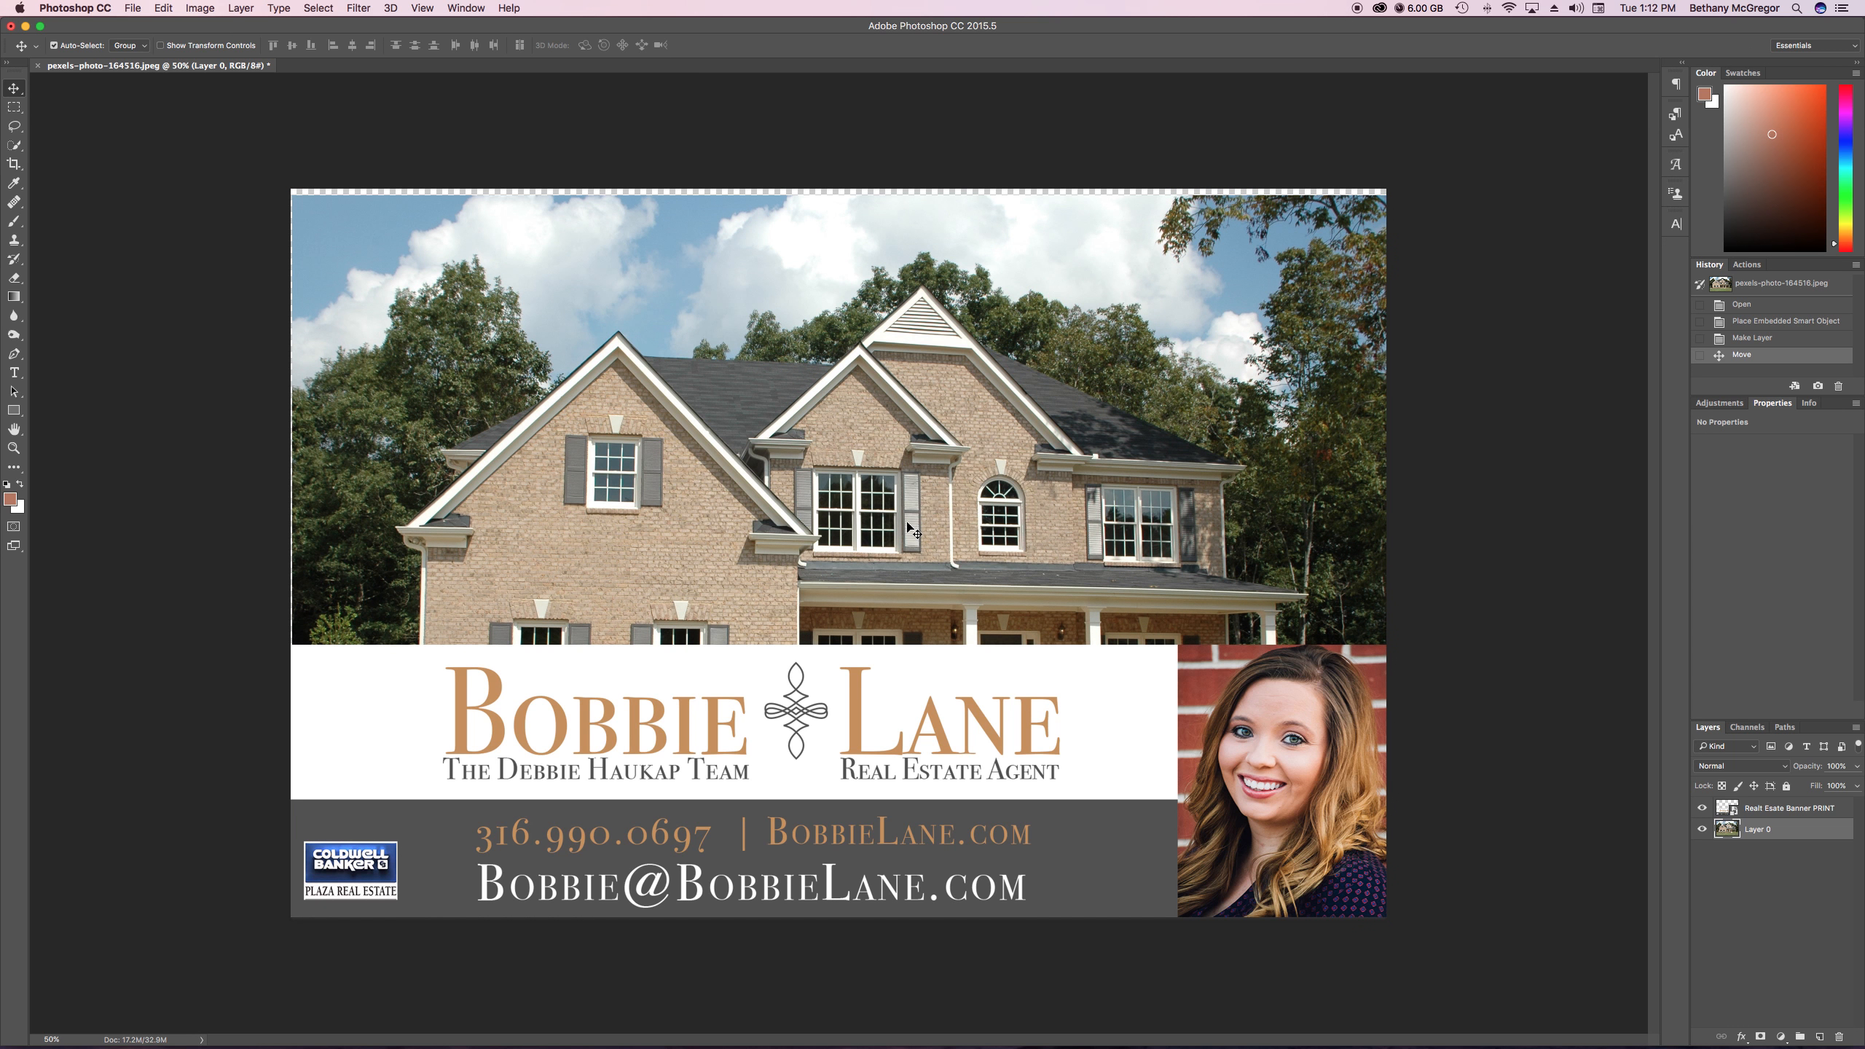
key(super+z)
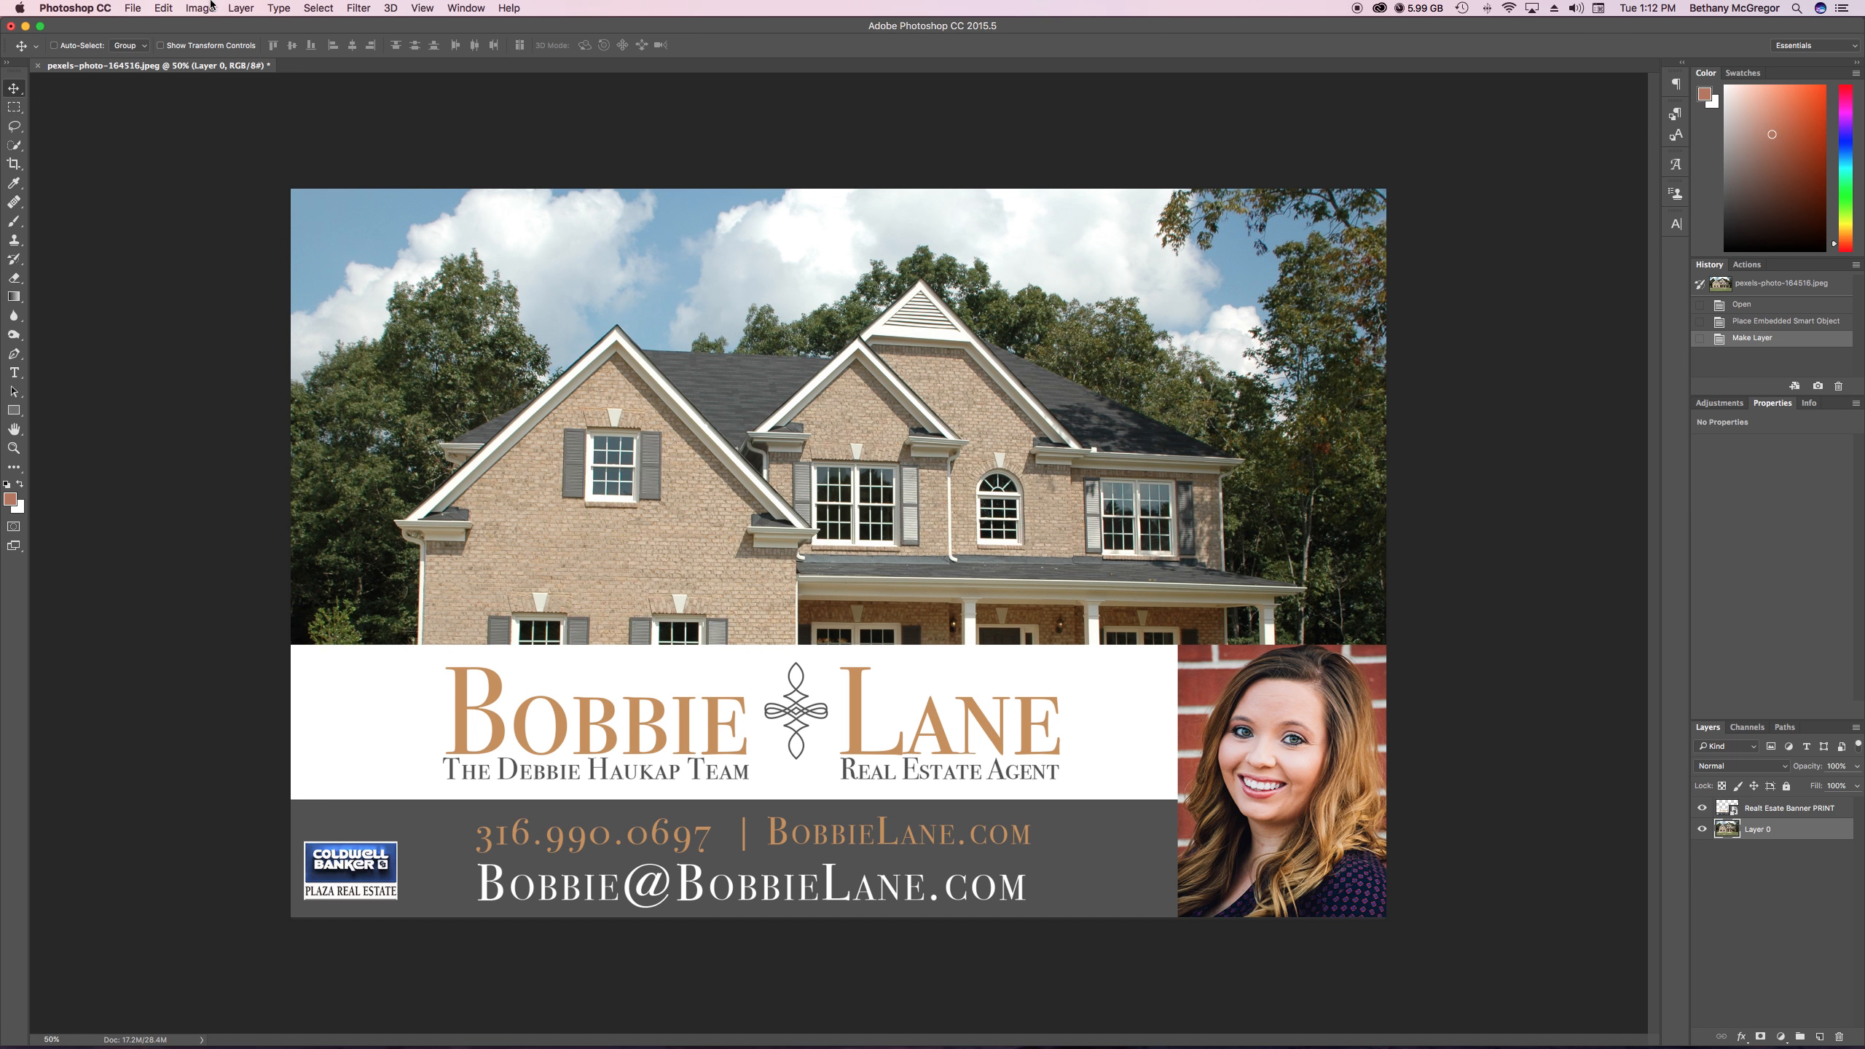
Extend the canvas height by 2 inches relative to the current size, anchored at the top centre so the space is added below
click(163, 8)
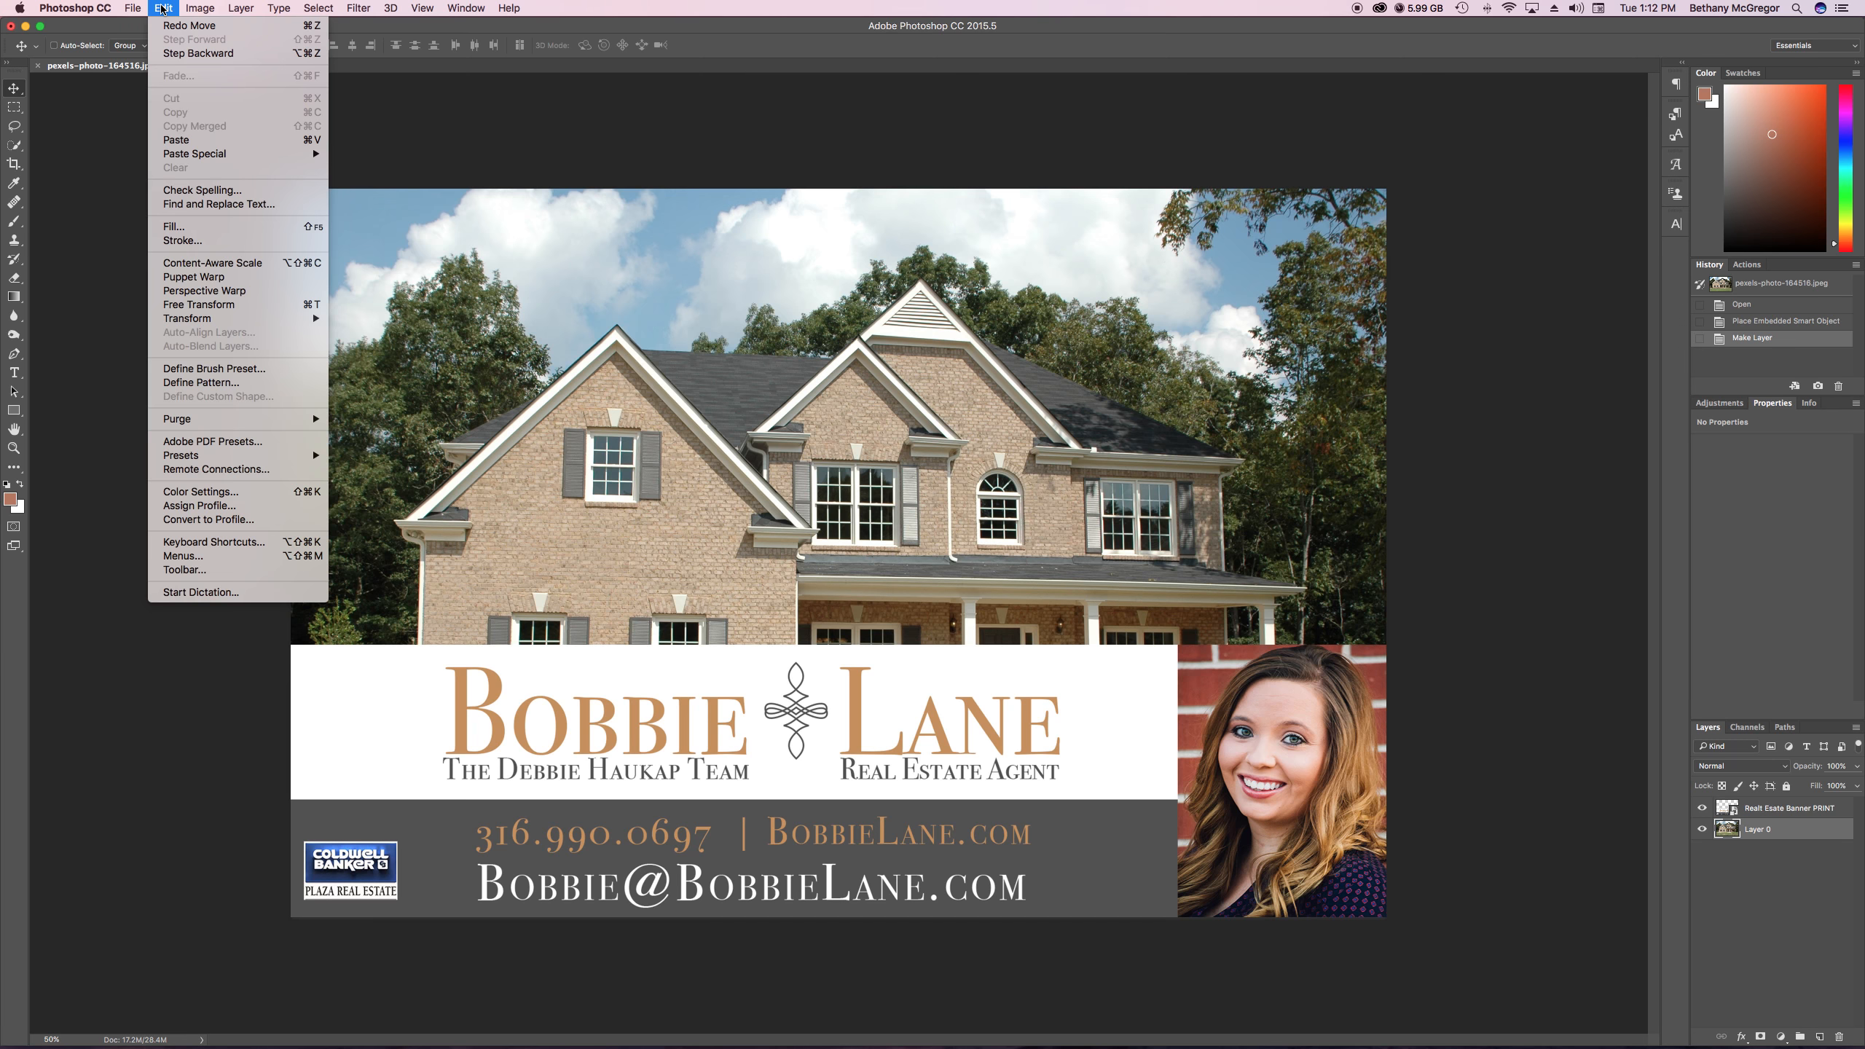
mouse_move(196, 9)
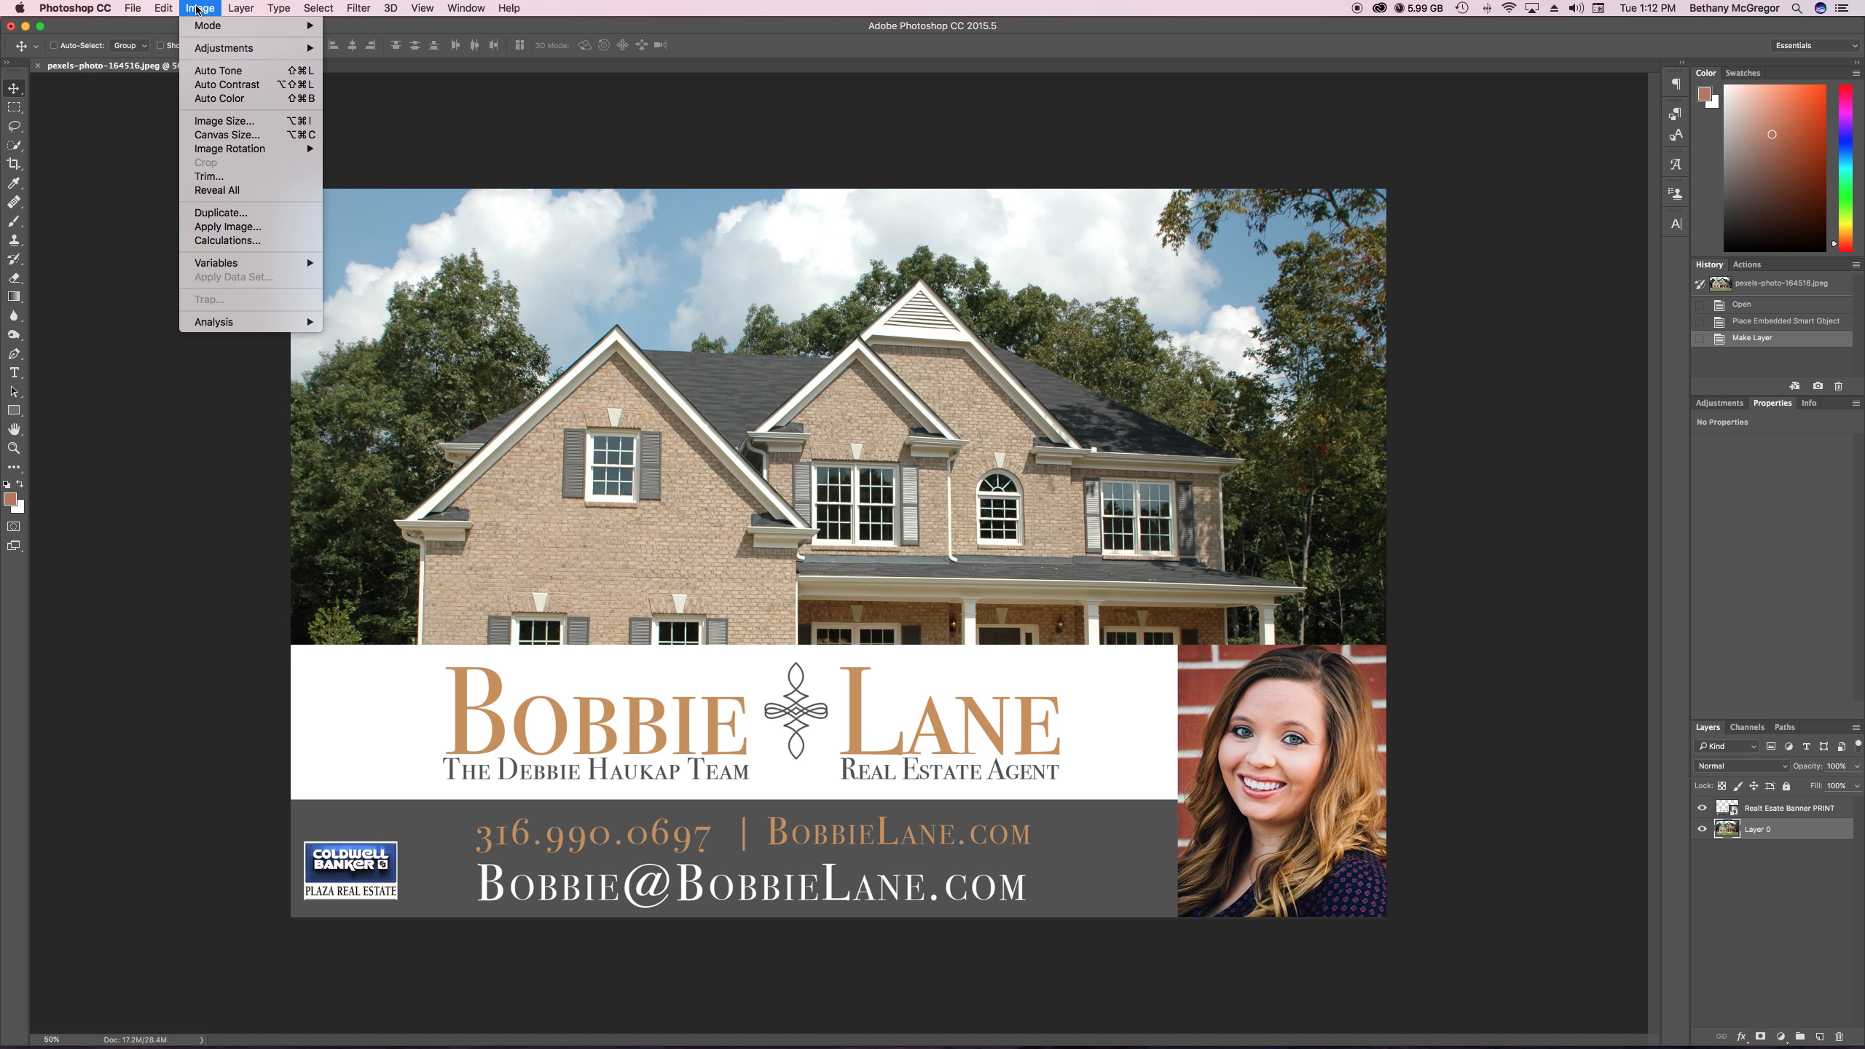
click(209, 137)
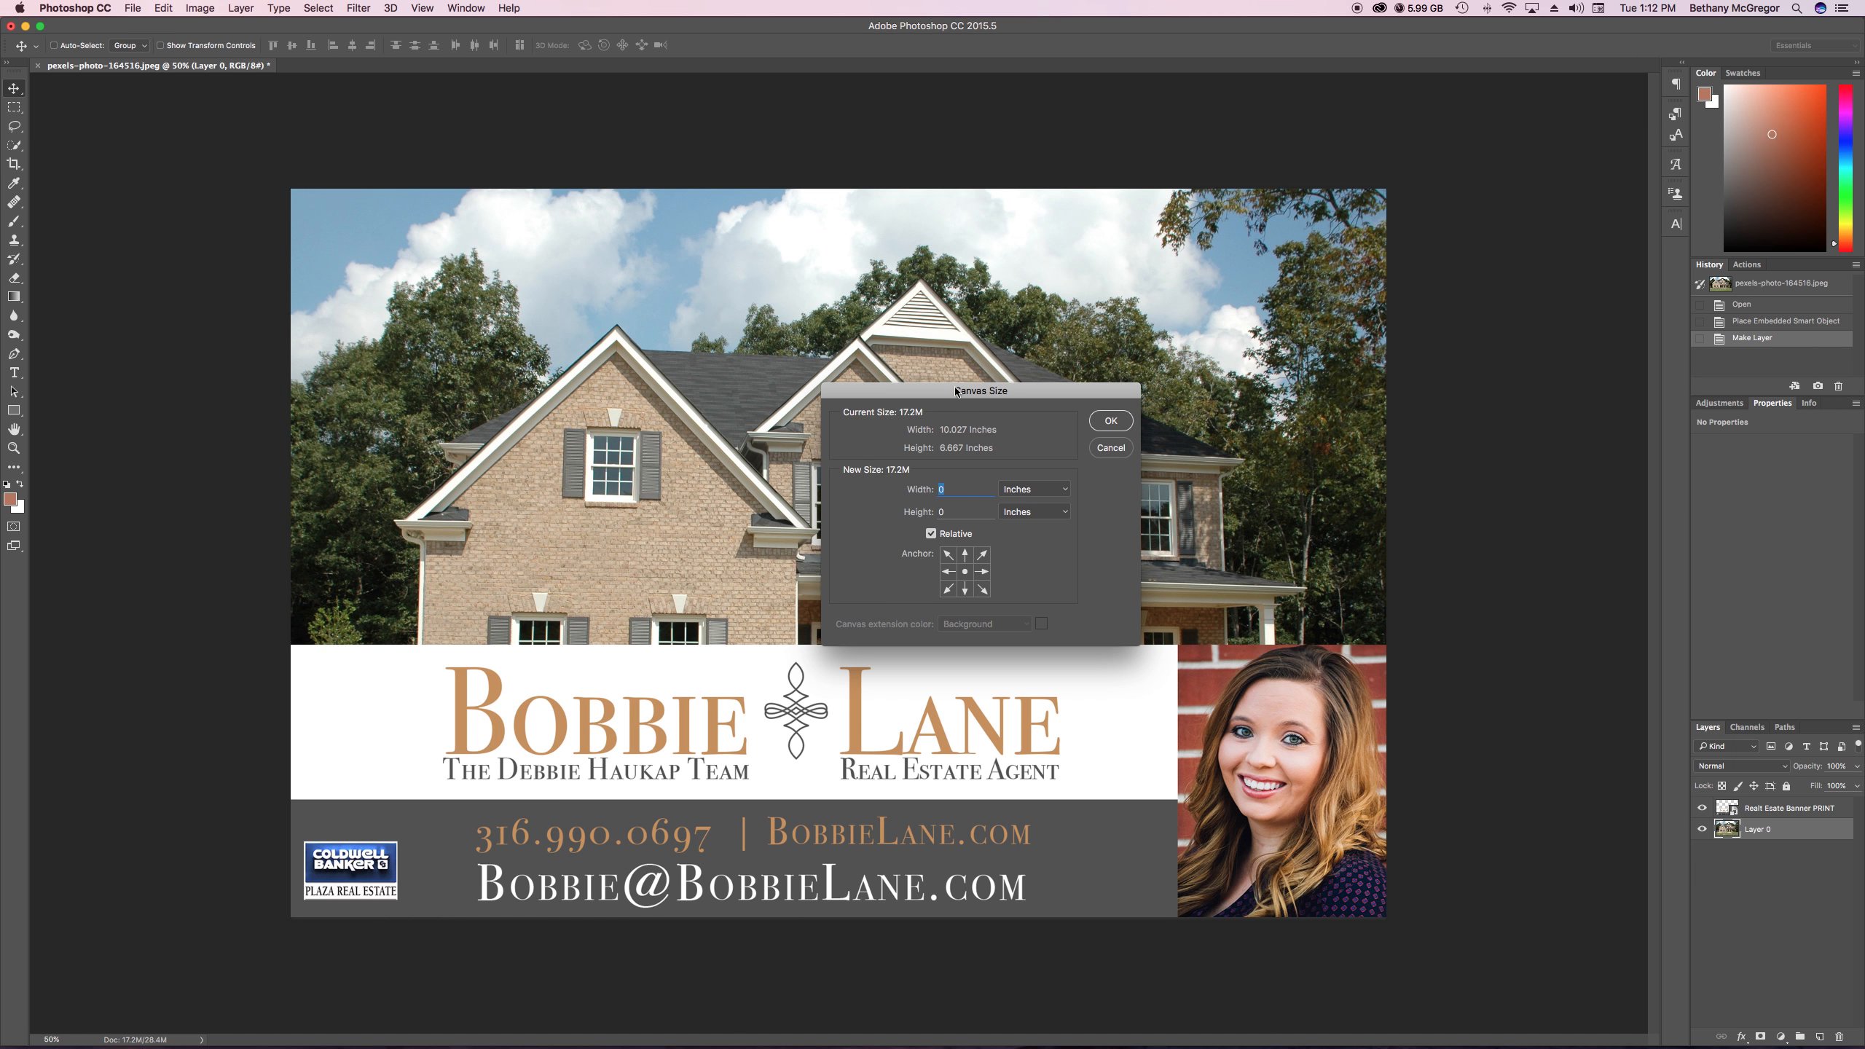
drag(958, 395, 1266, 113)
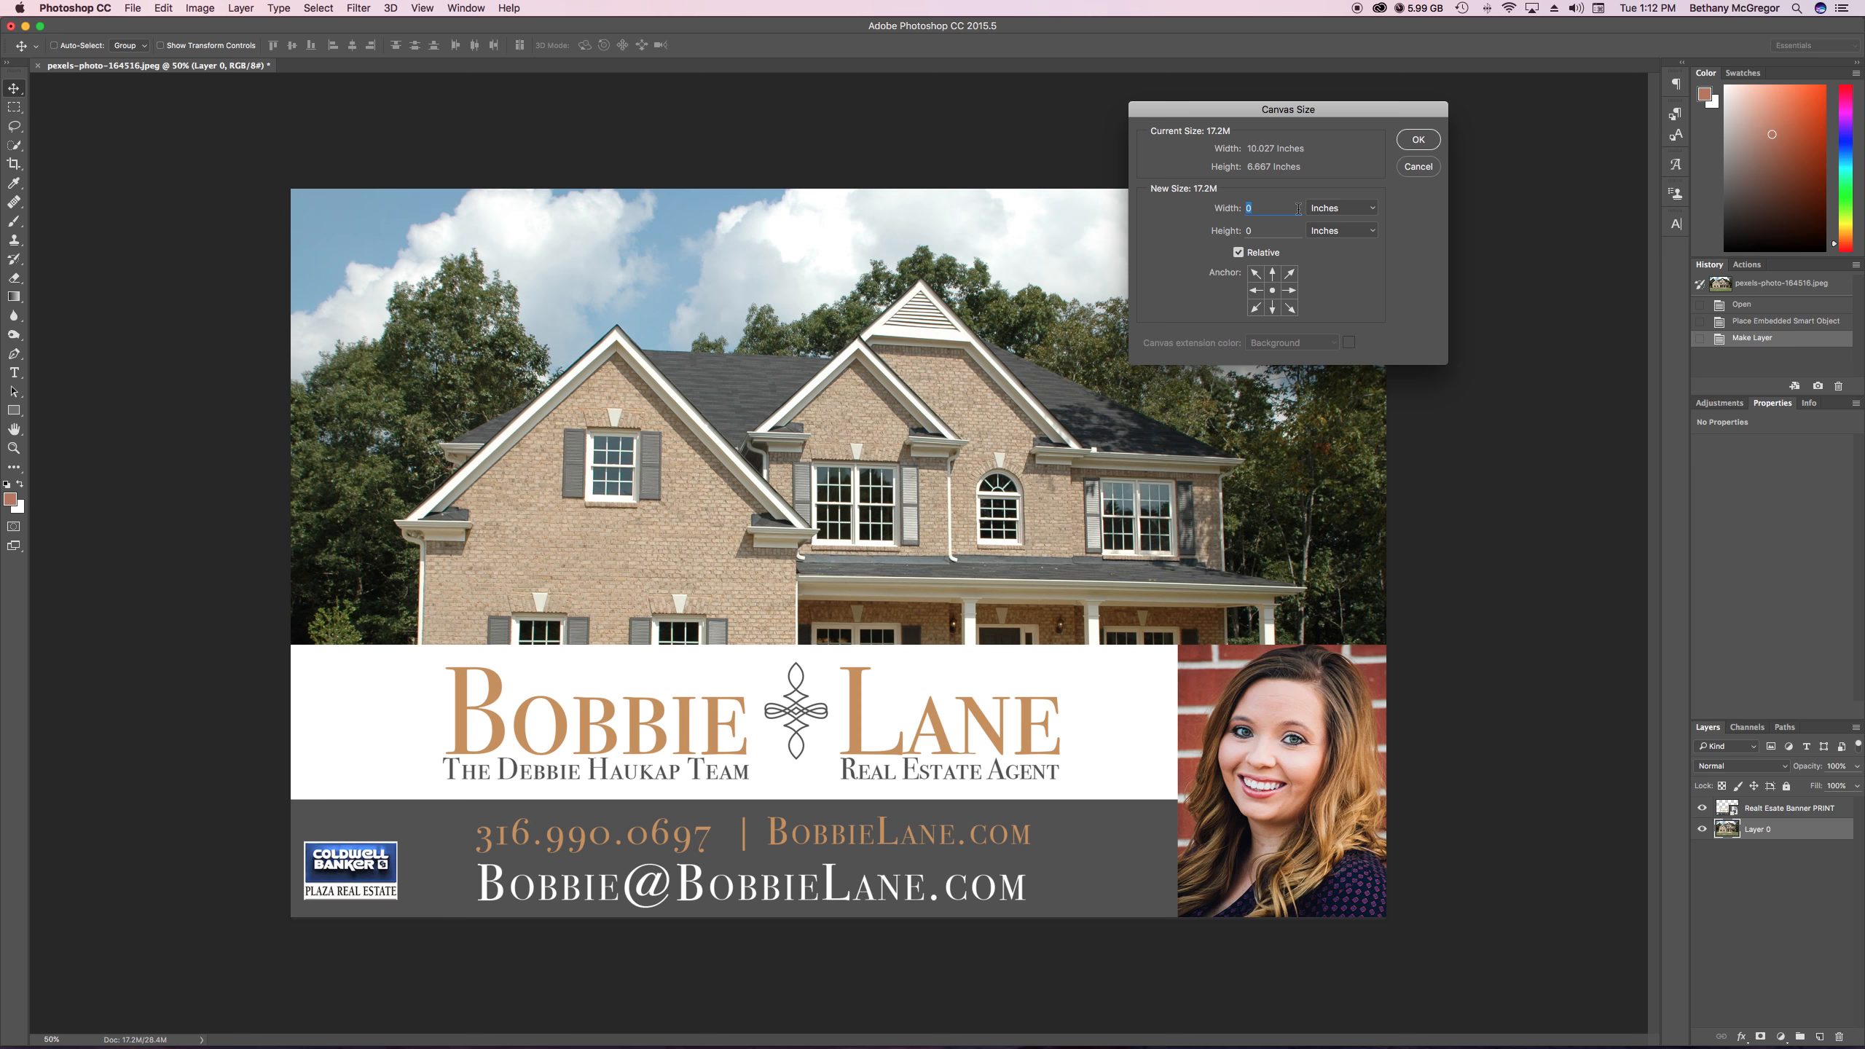
click(1272, 273)
click(1274, 289)
click(1273, 278)
click(1239, 253)
click(1238, 253)
text(2)
click(1420, 145)
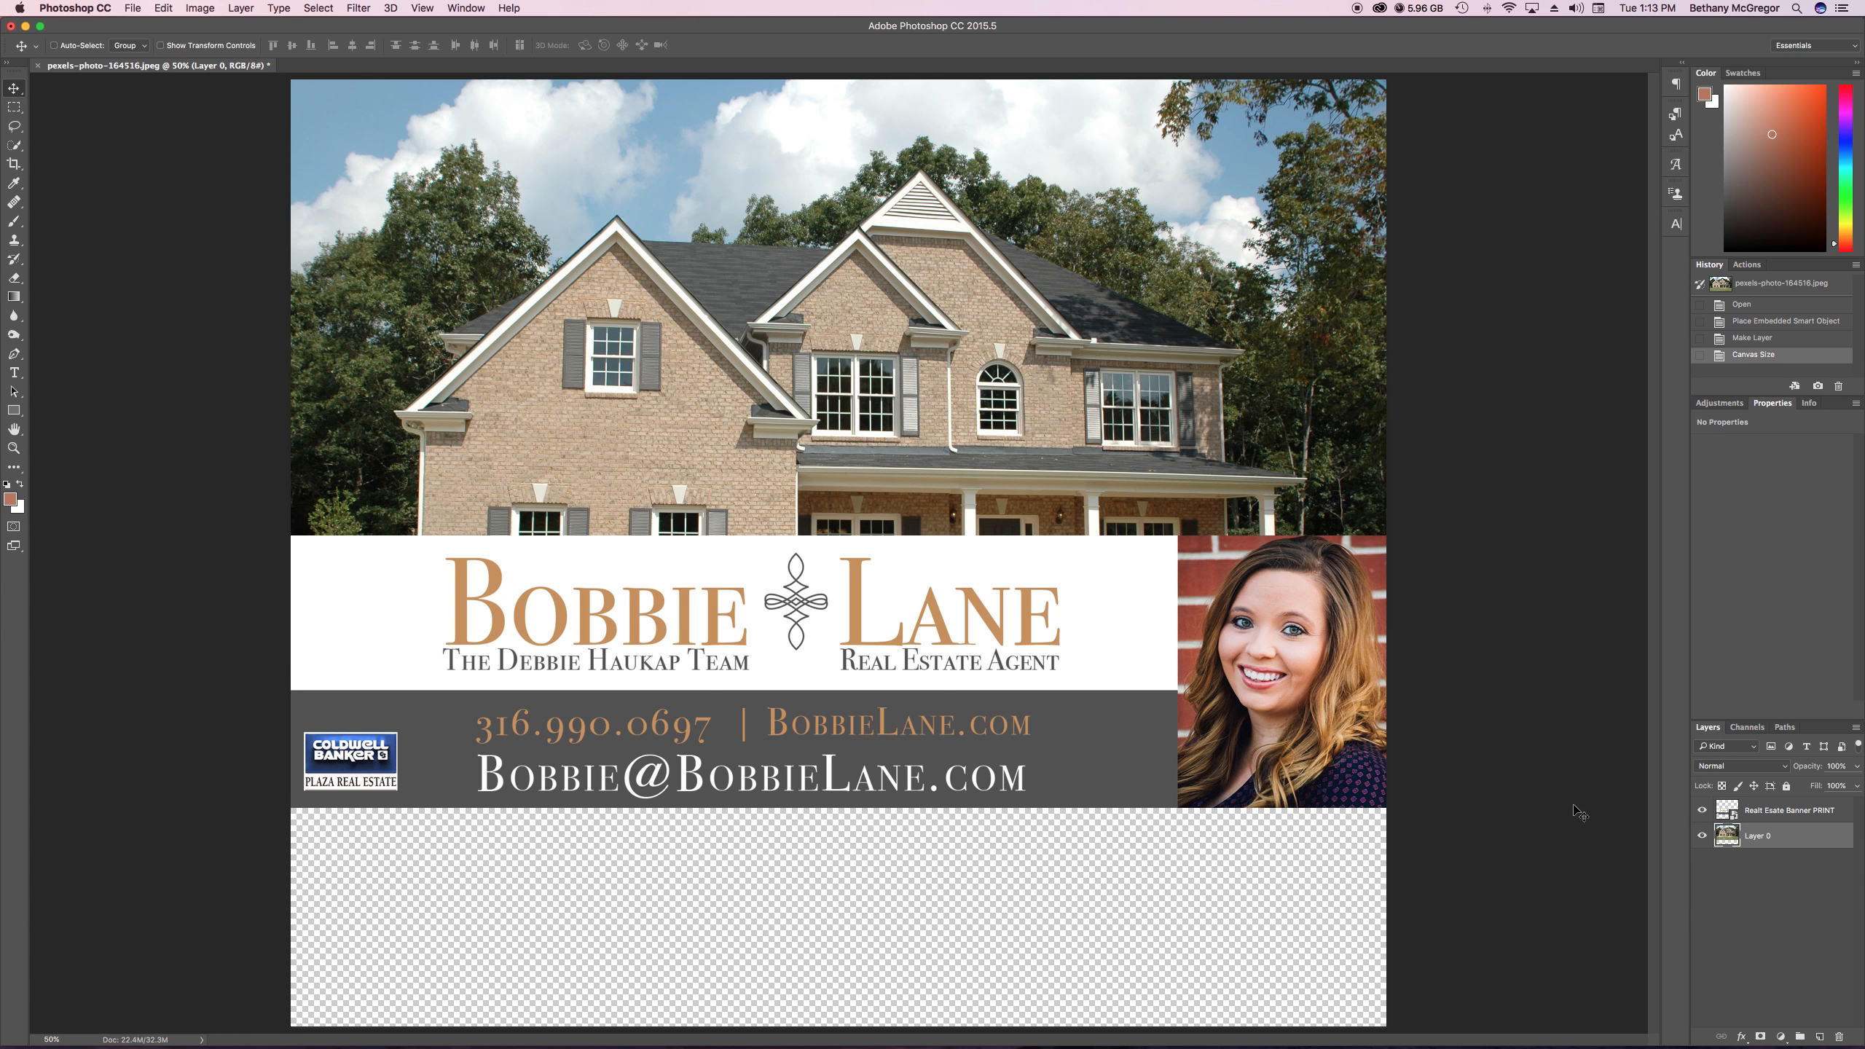
Move the banner layer down below the house so it overlaps the lower lawn and aligns with the photo's sides
click(1805, 813)
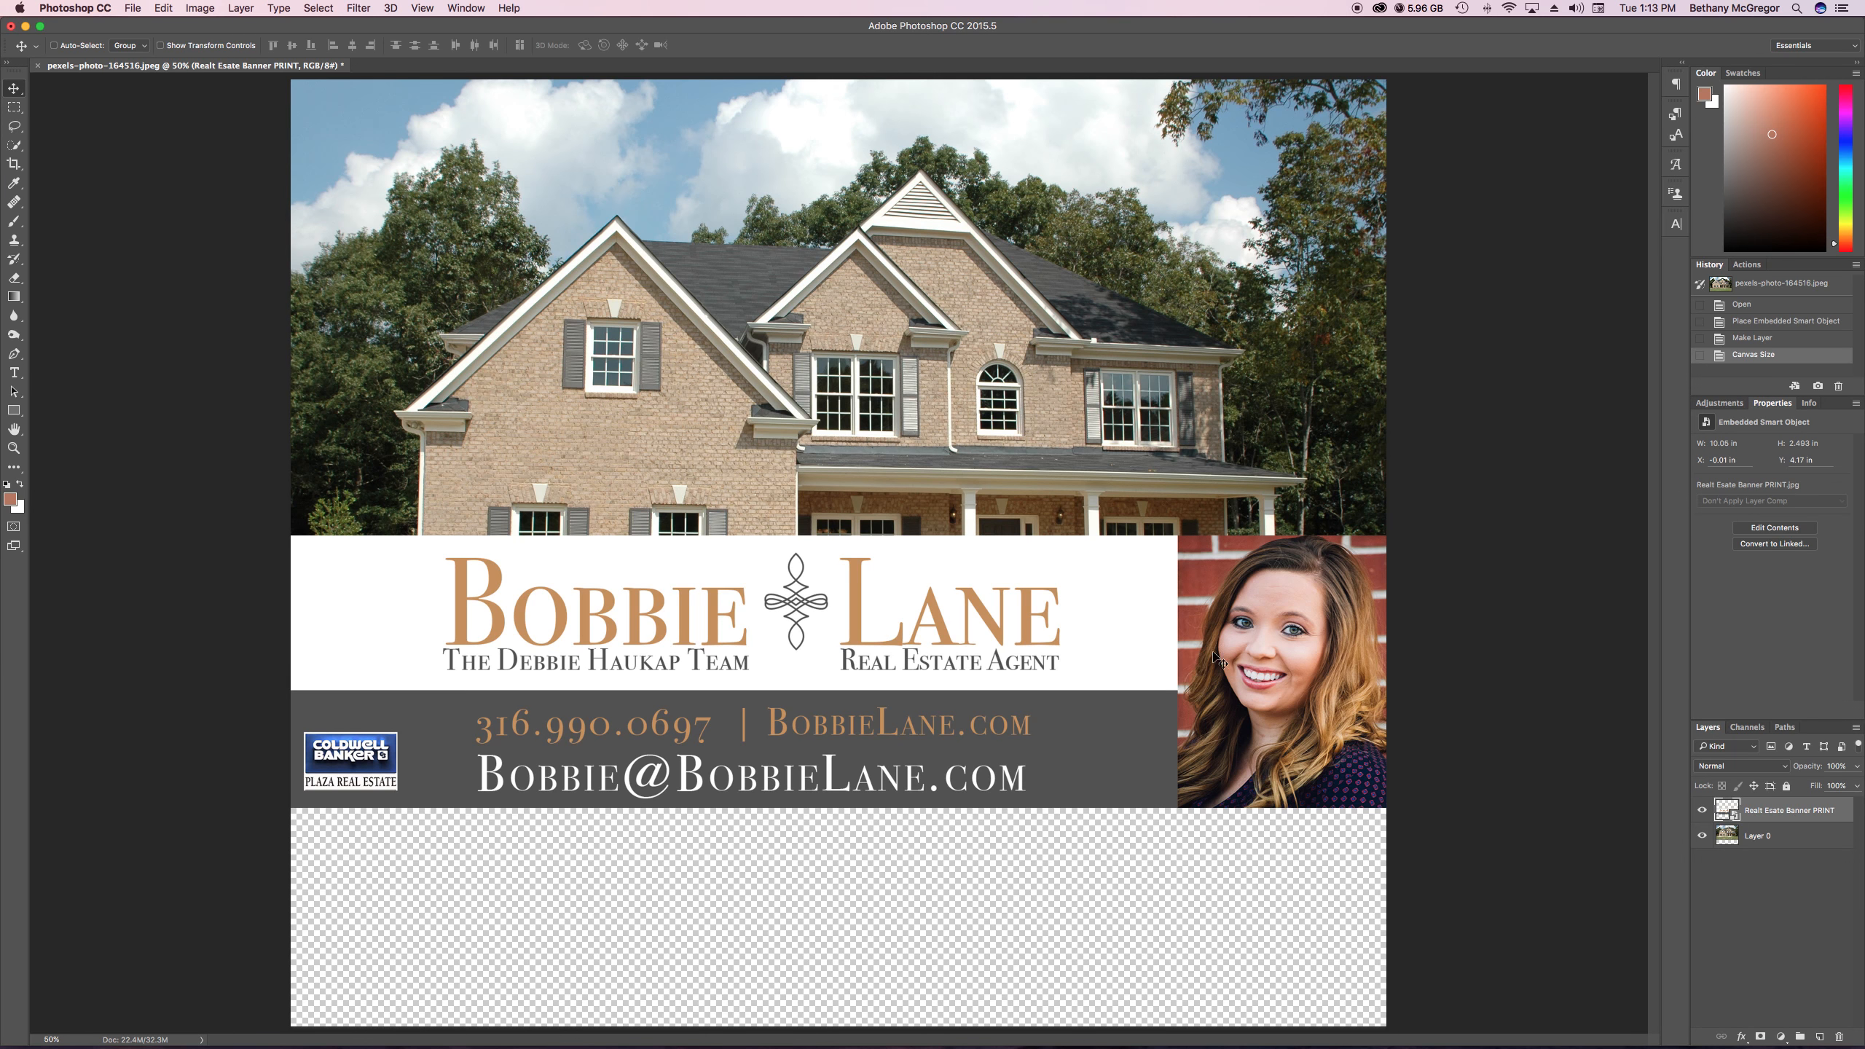
drag(1206, 627, 1199, 841)
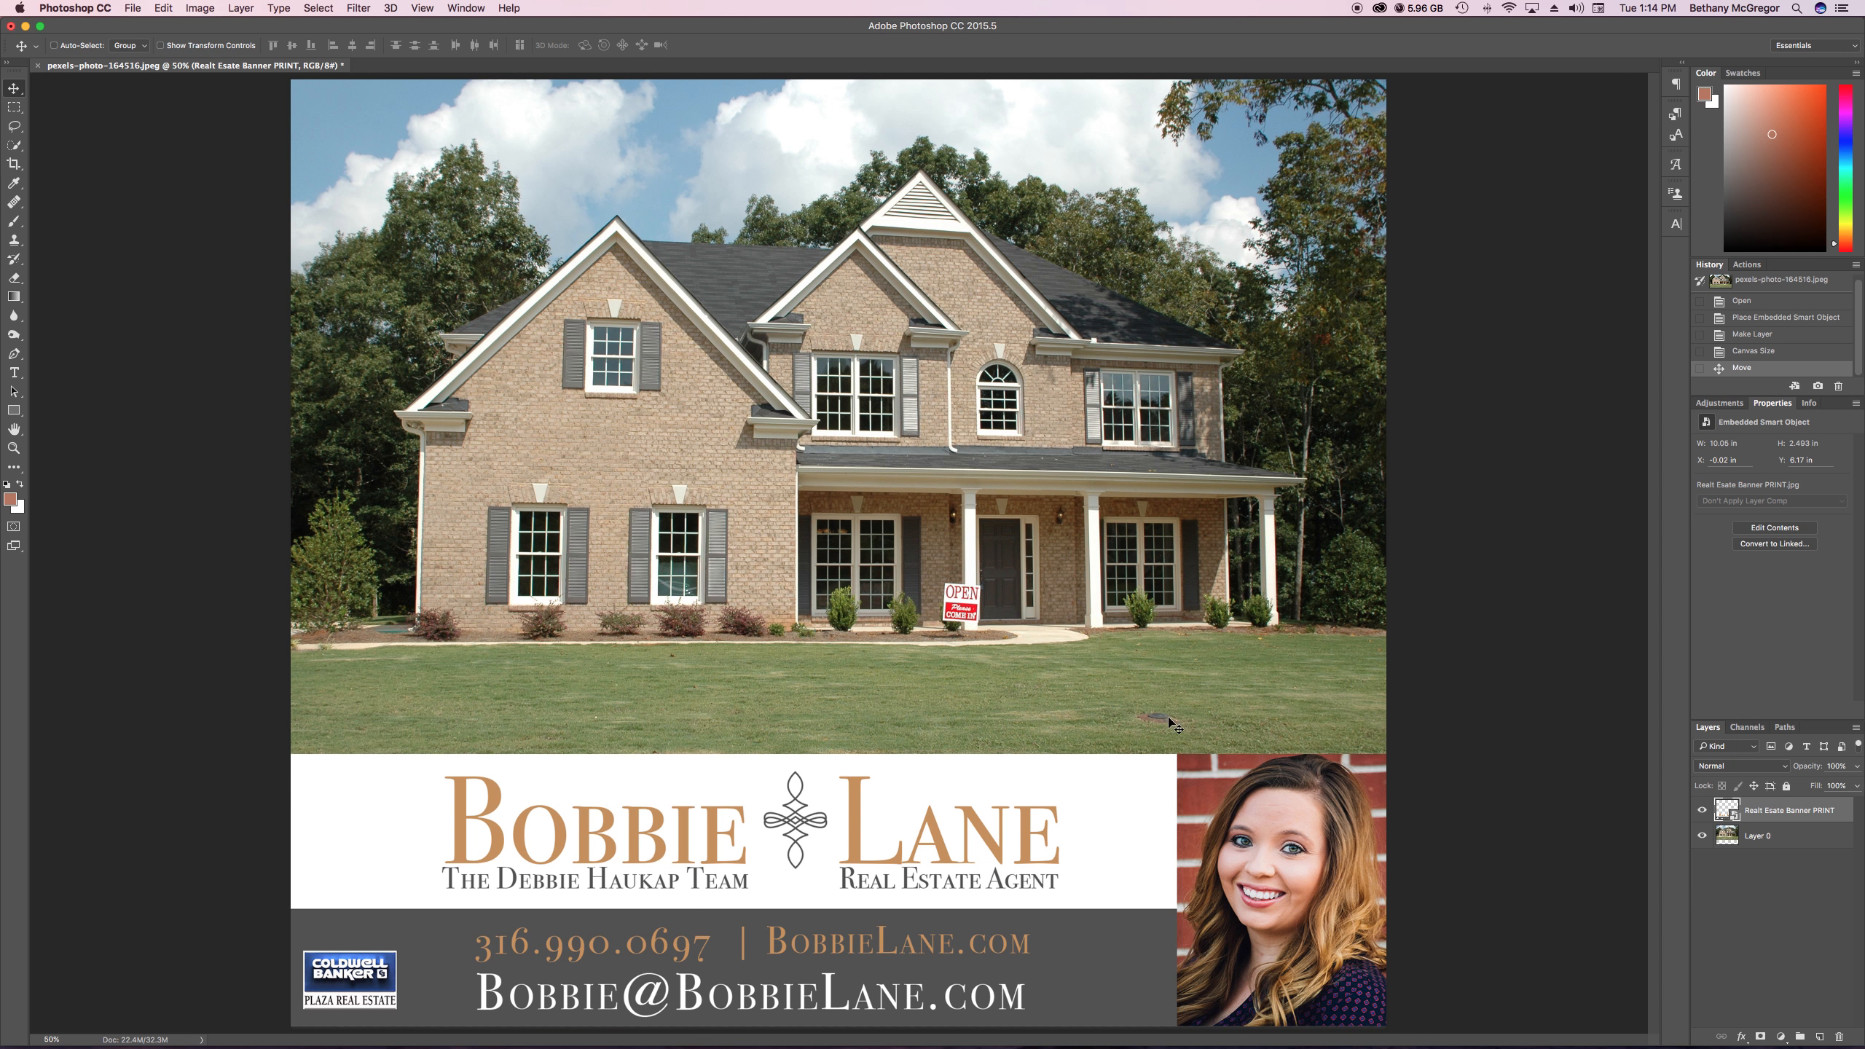
drag(1201, 867, 1204, 800)
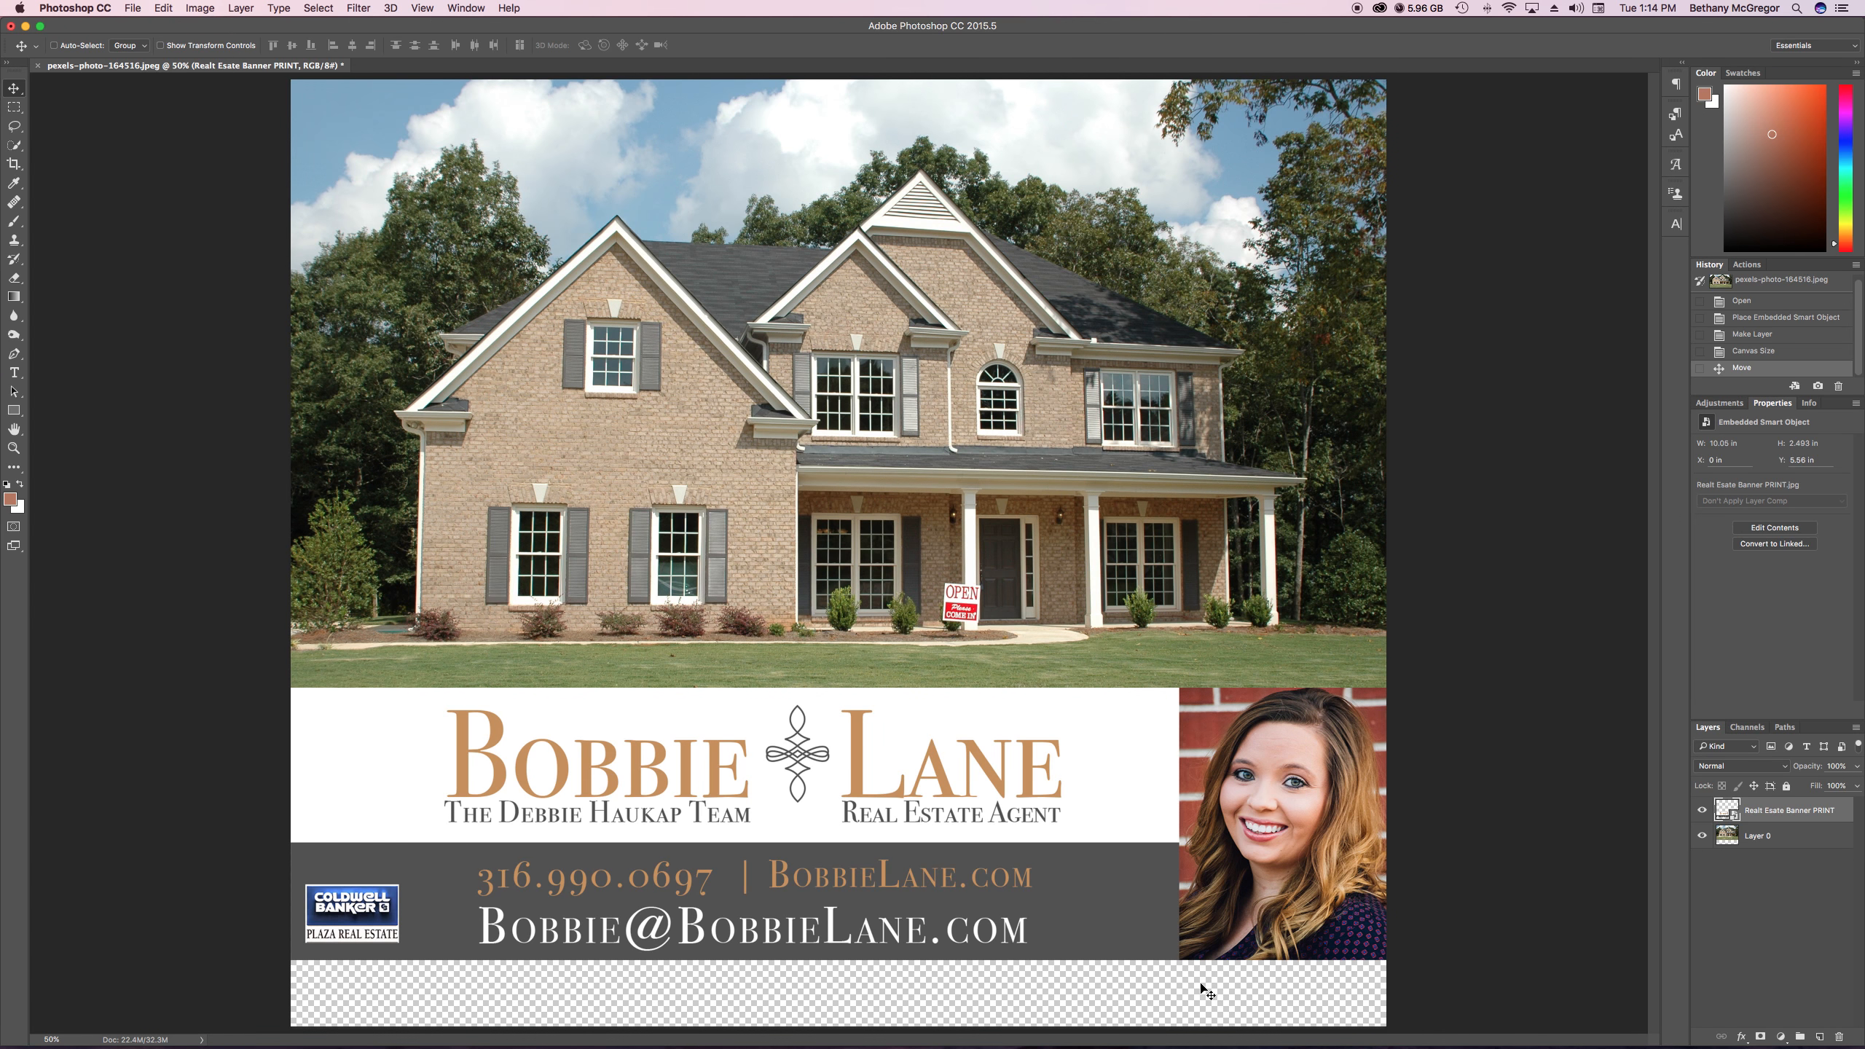
Trim the canvas based on transparent pixels, trimming away the top, bottom, left and right sides
click(210, 8)
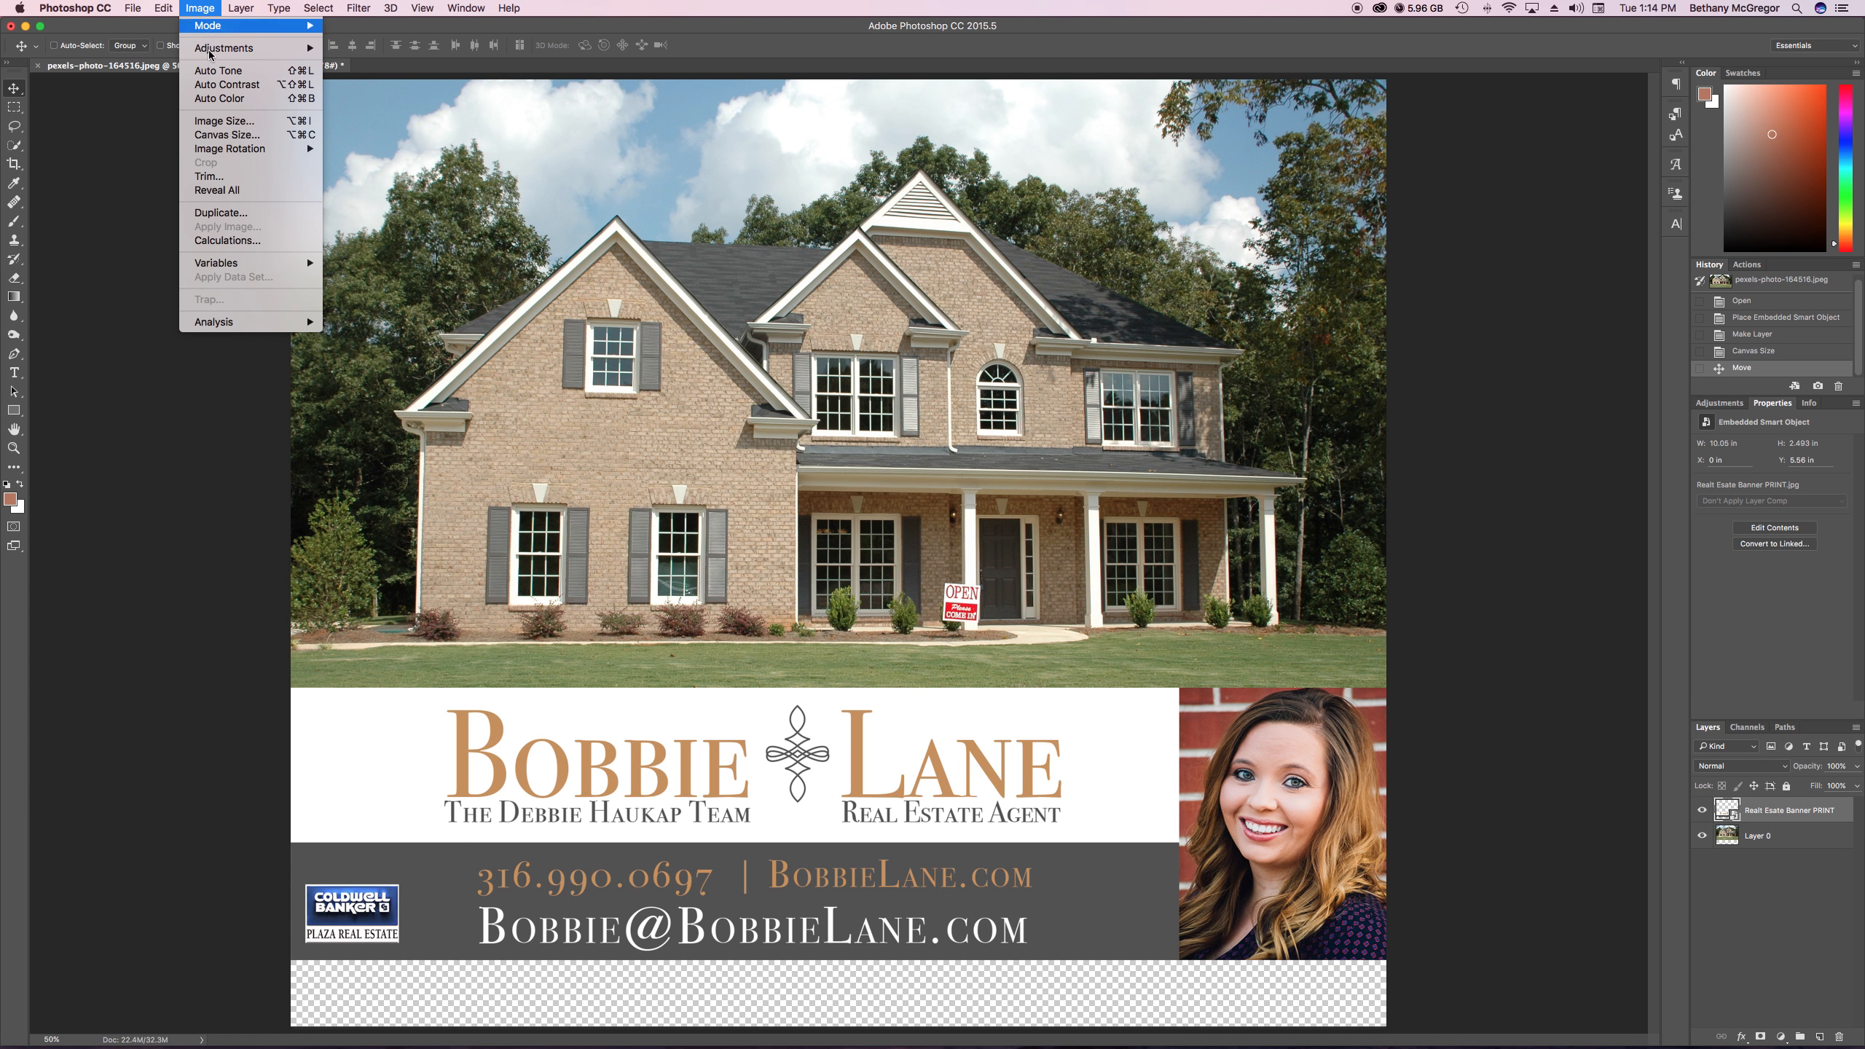
click(213, 176)
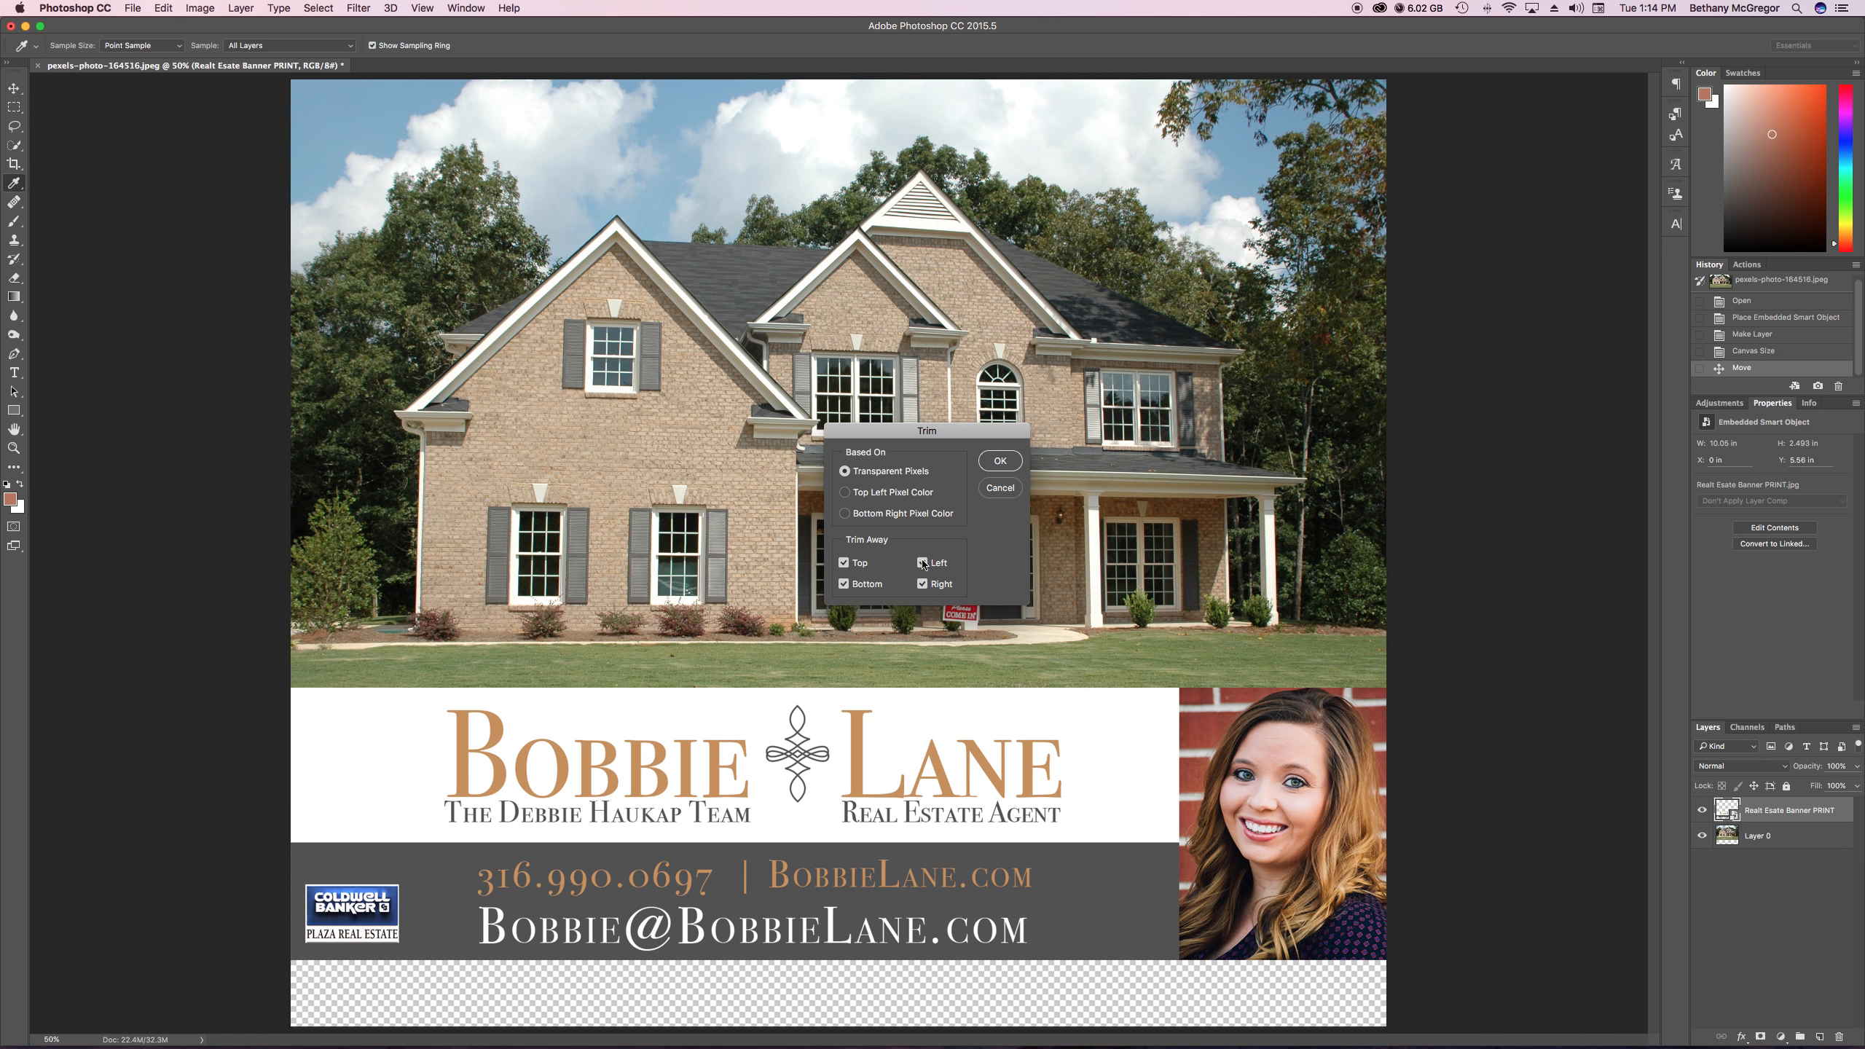
click(998, 461)
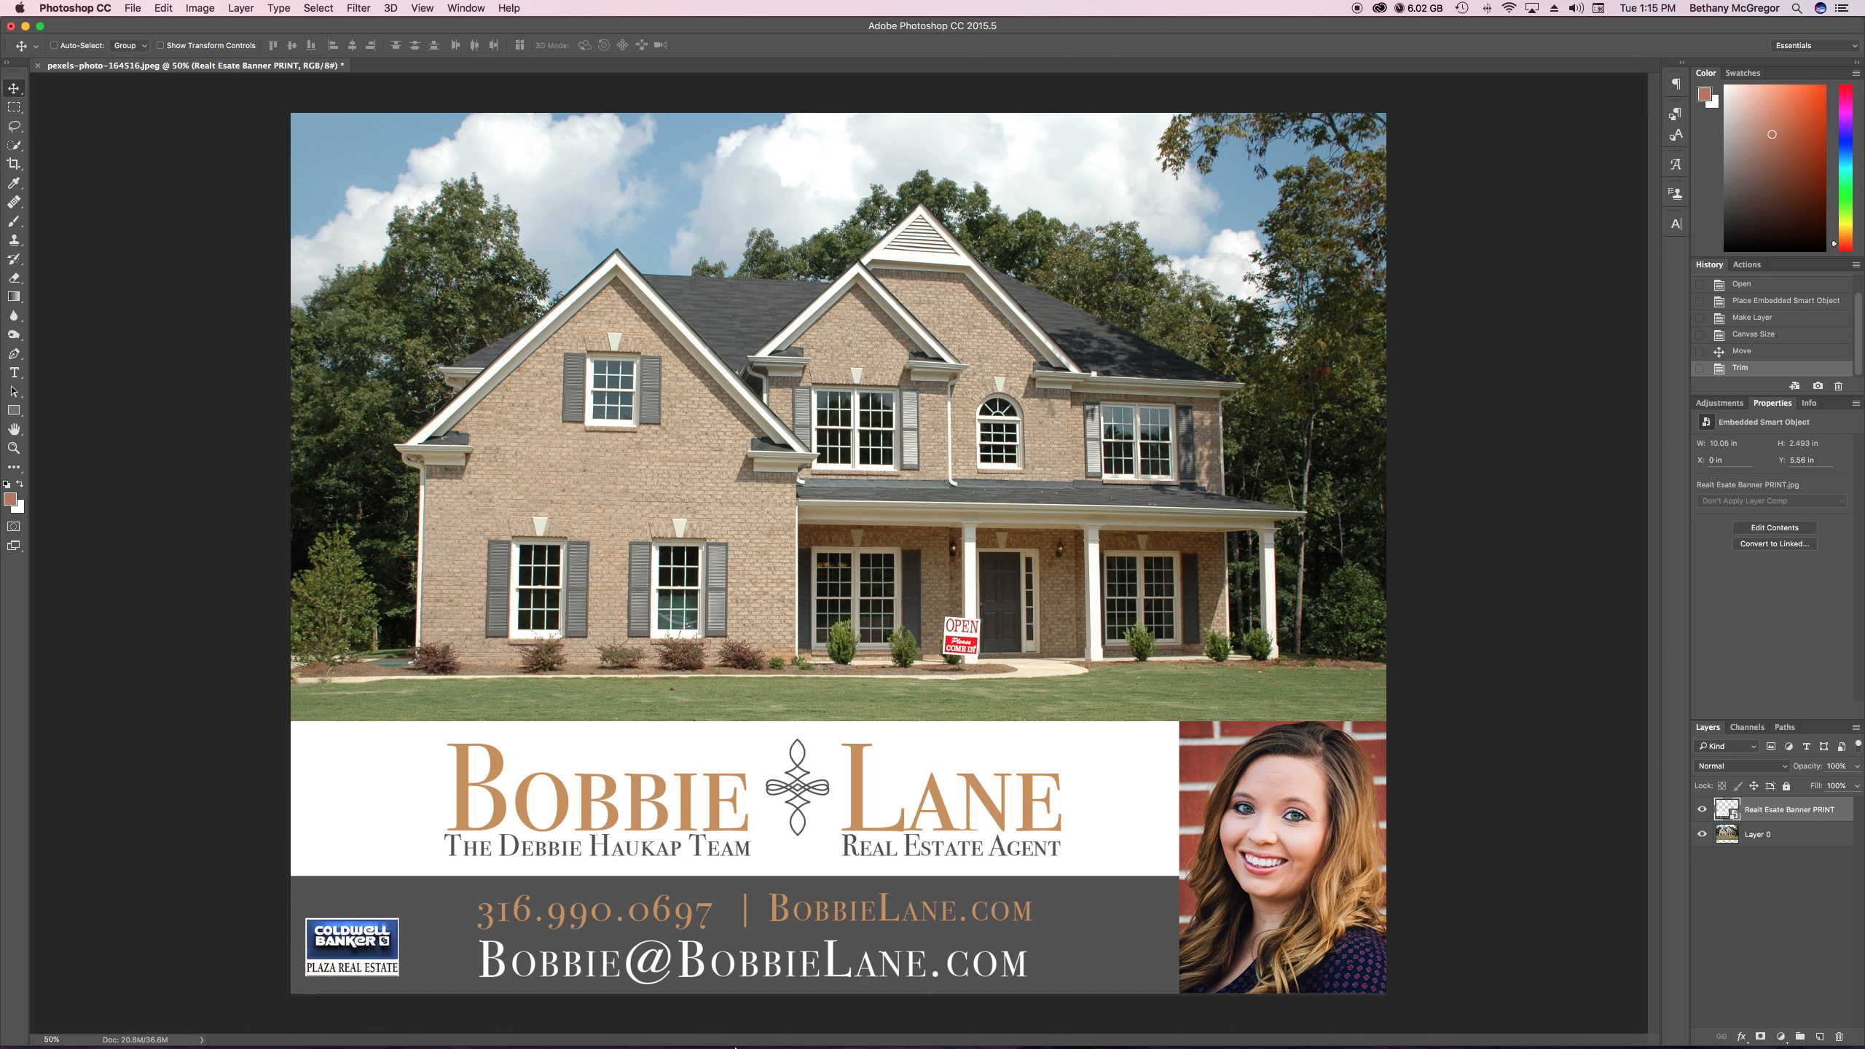
Switch to Finder, place SOLD Large.png from the agent's folder into the house image, shift it down over the existing banner, and commit the placement
mouse_move(632, 1040)
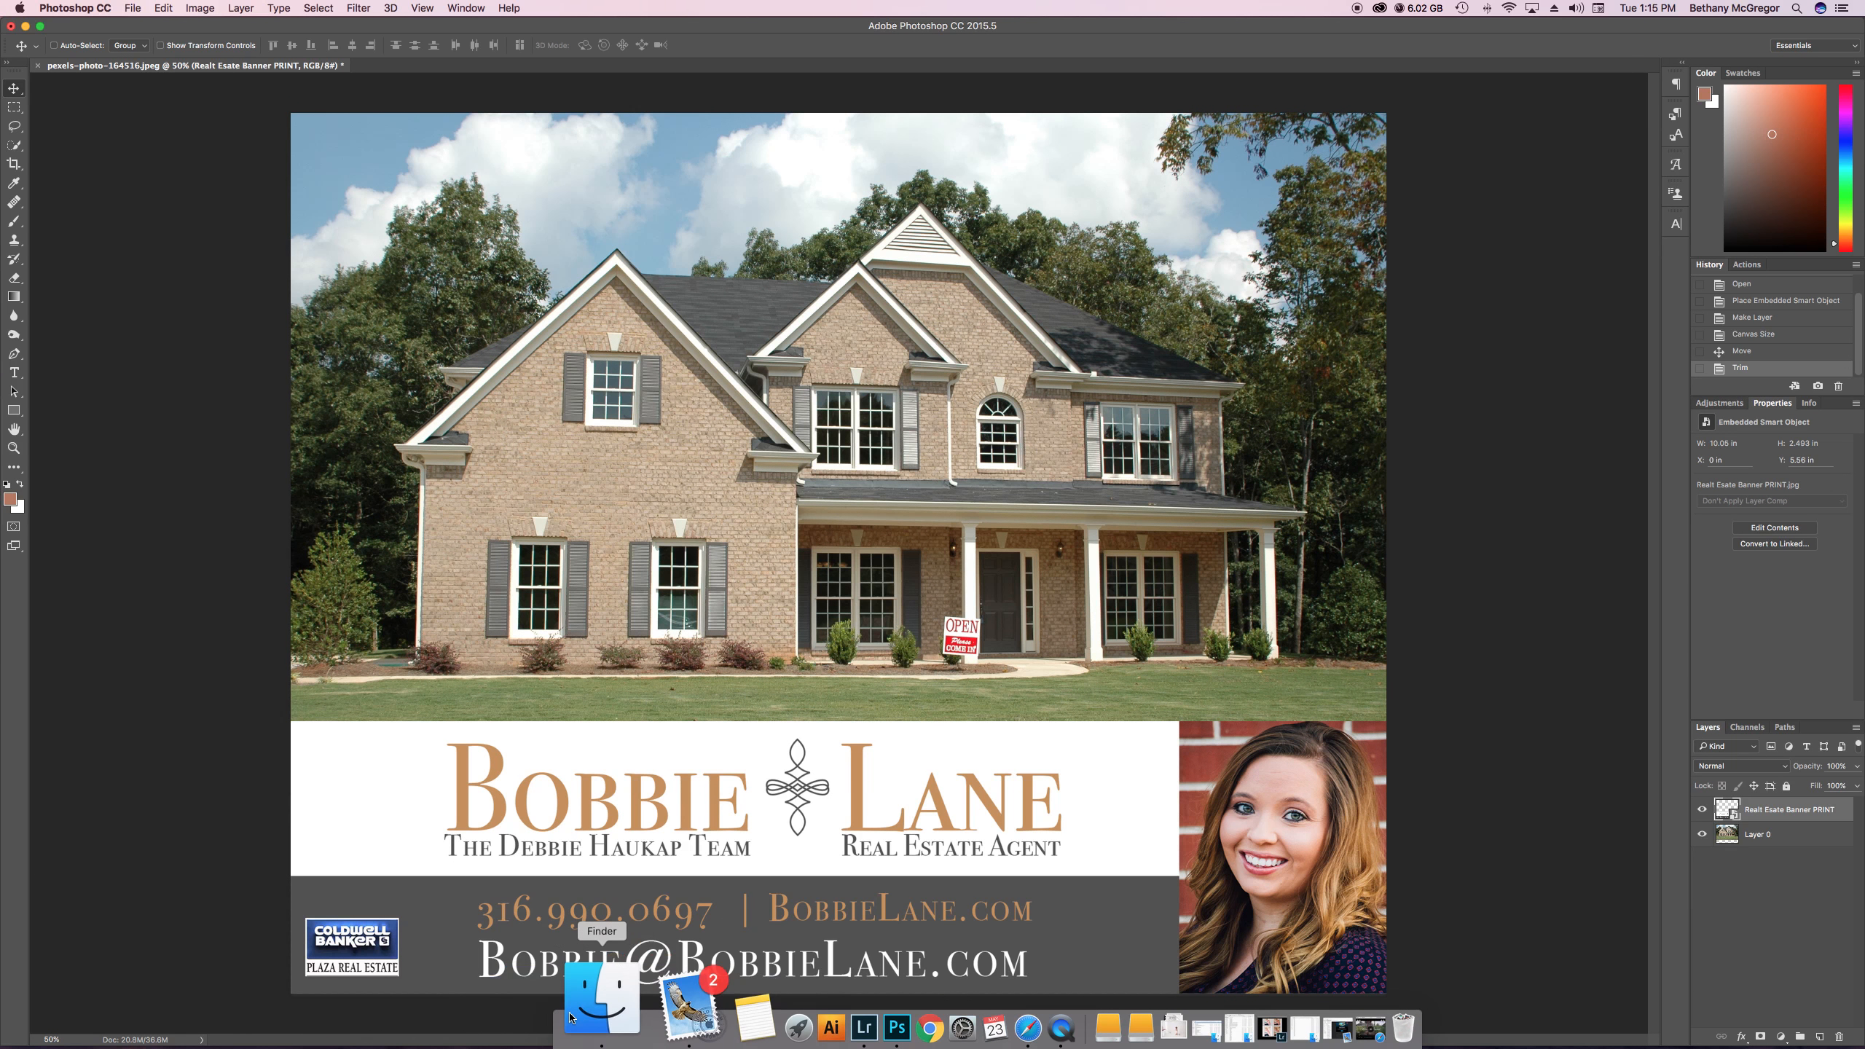
click(501, 1008)
scroll(523, 773, down, 3)
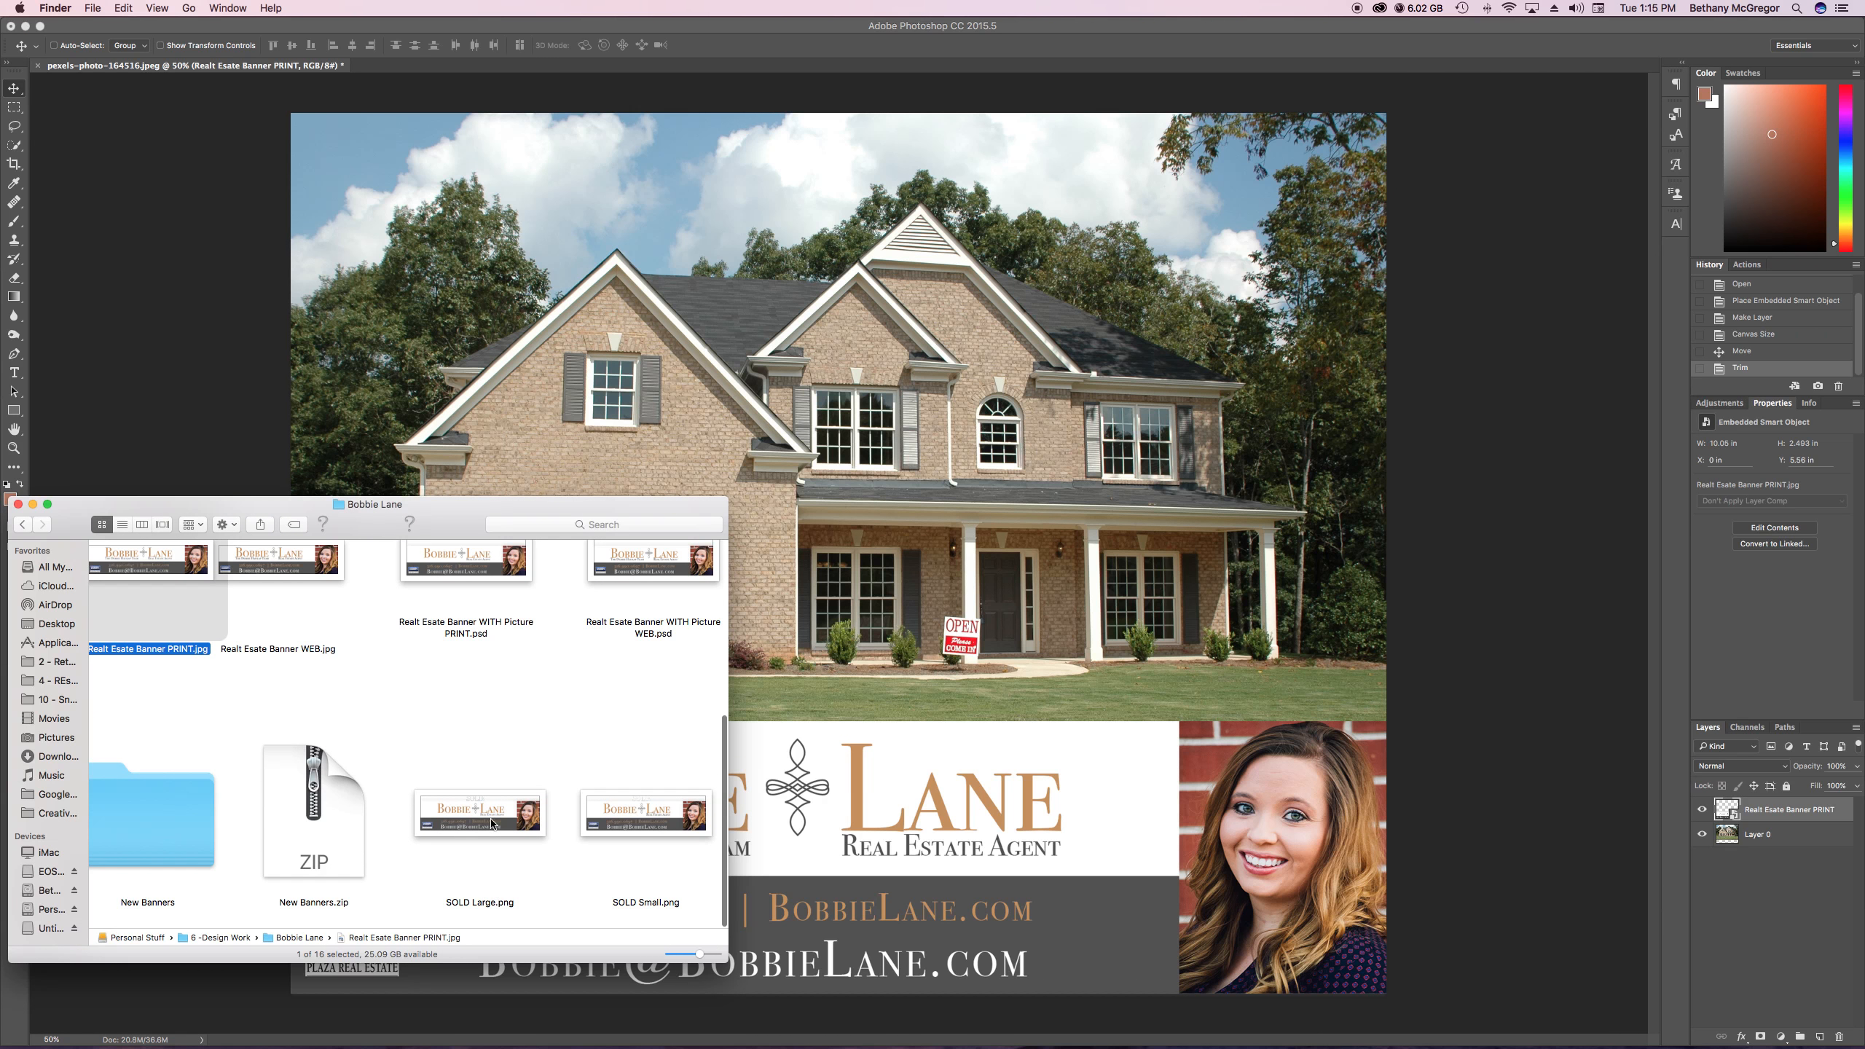
click(440, 756)
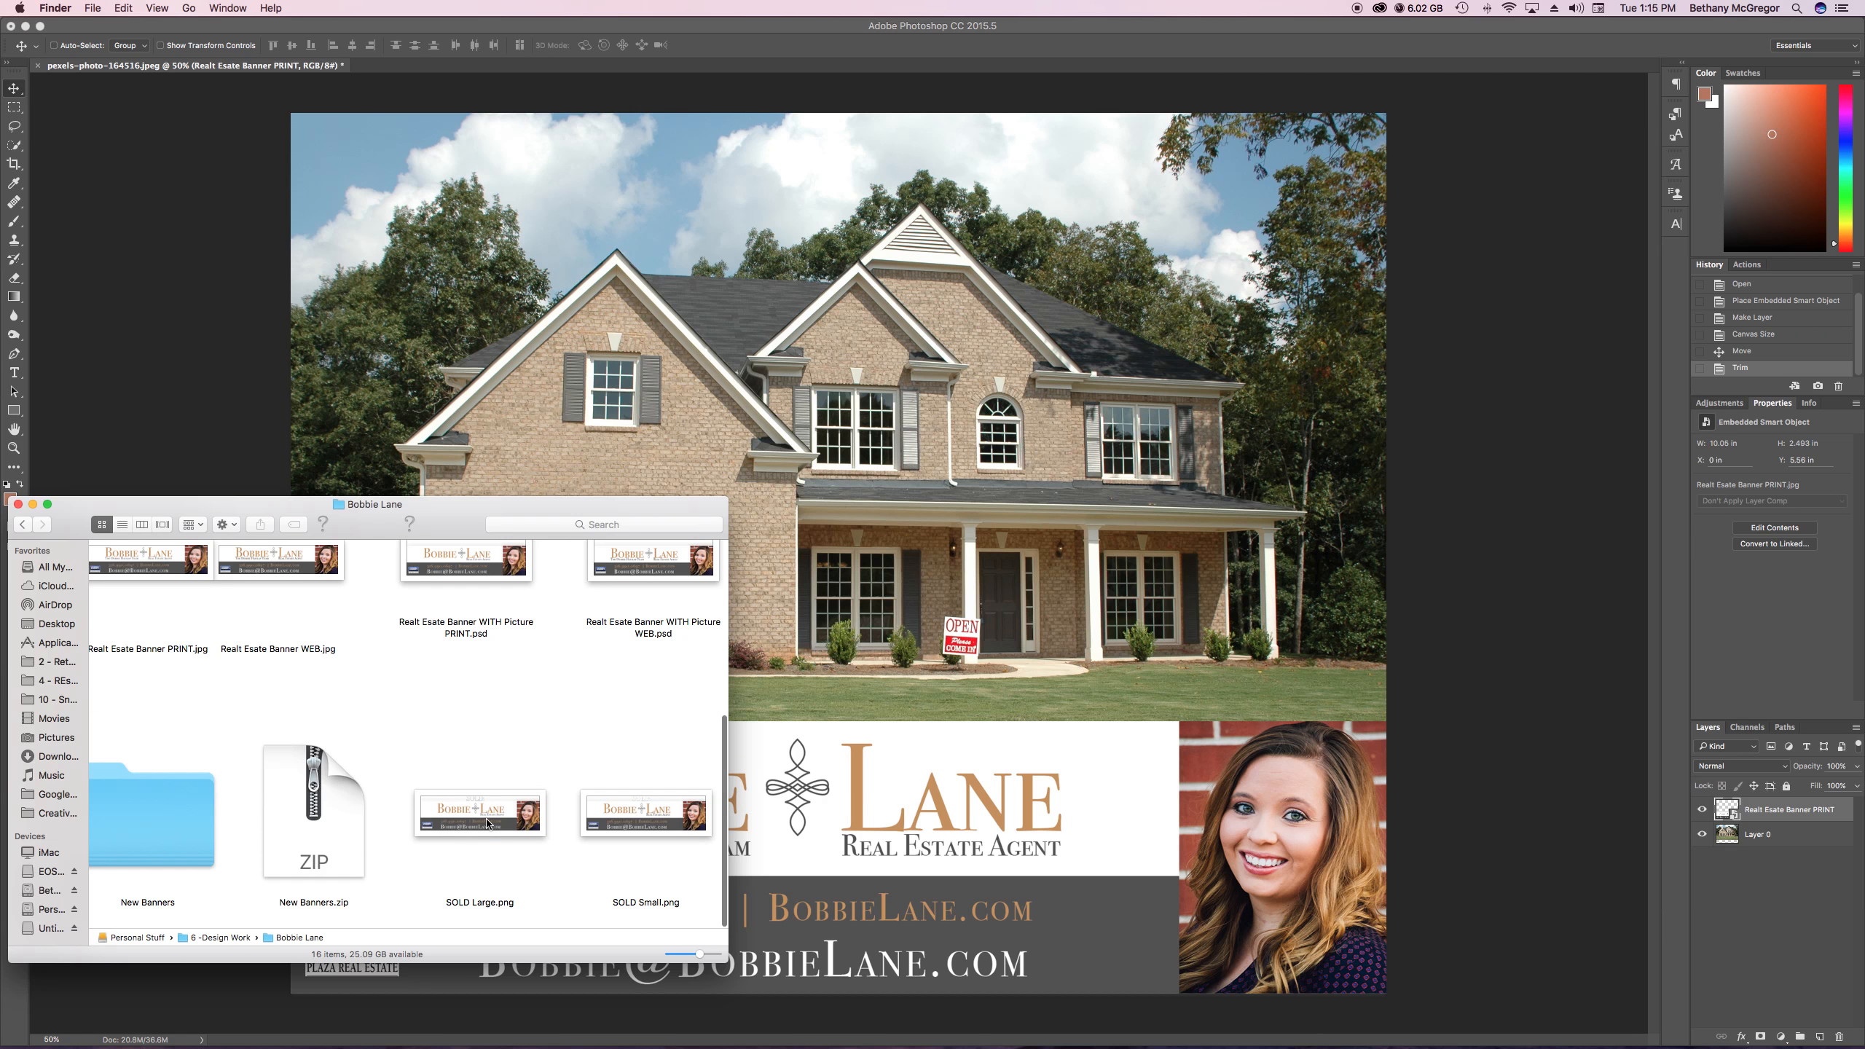
drag(487, 822, 964, 593)
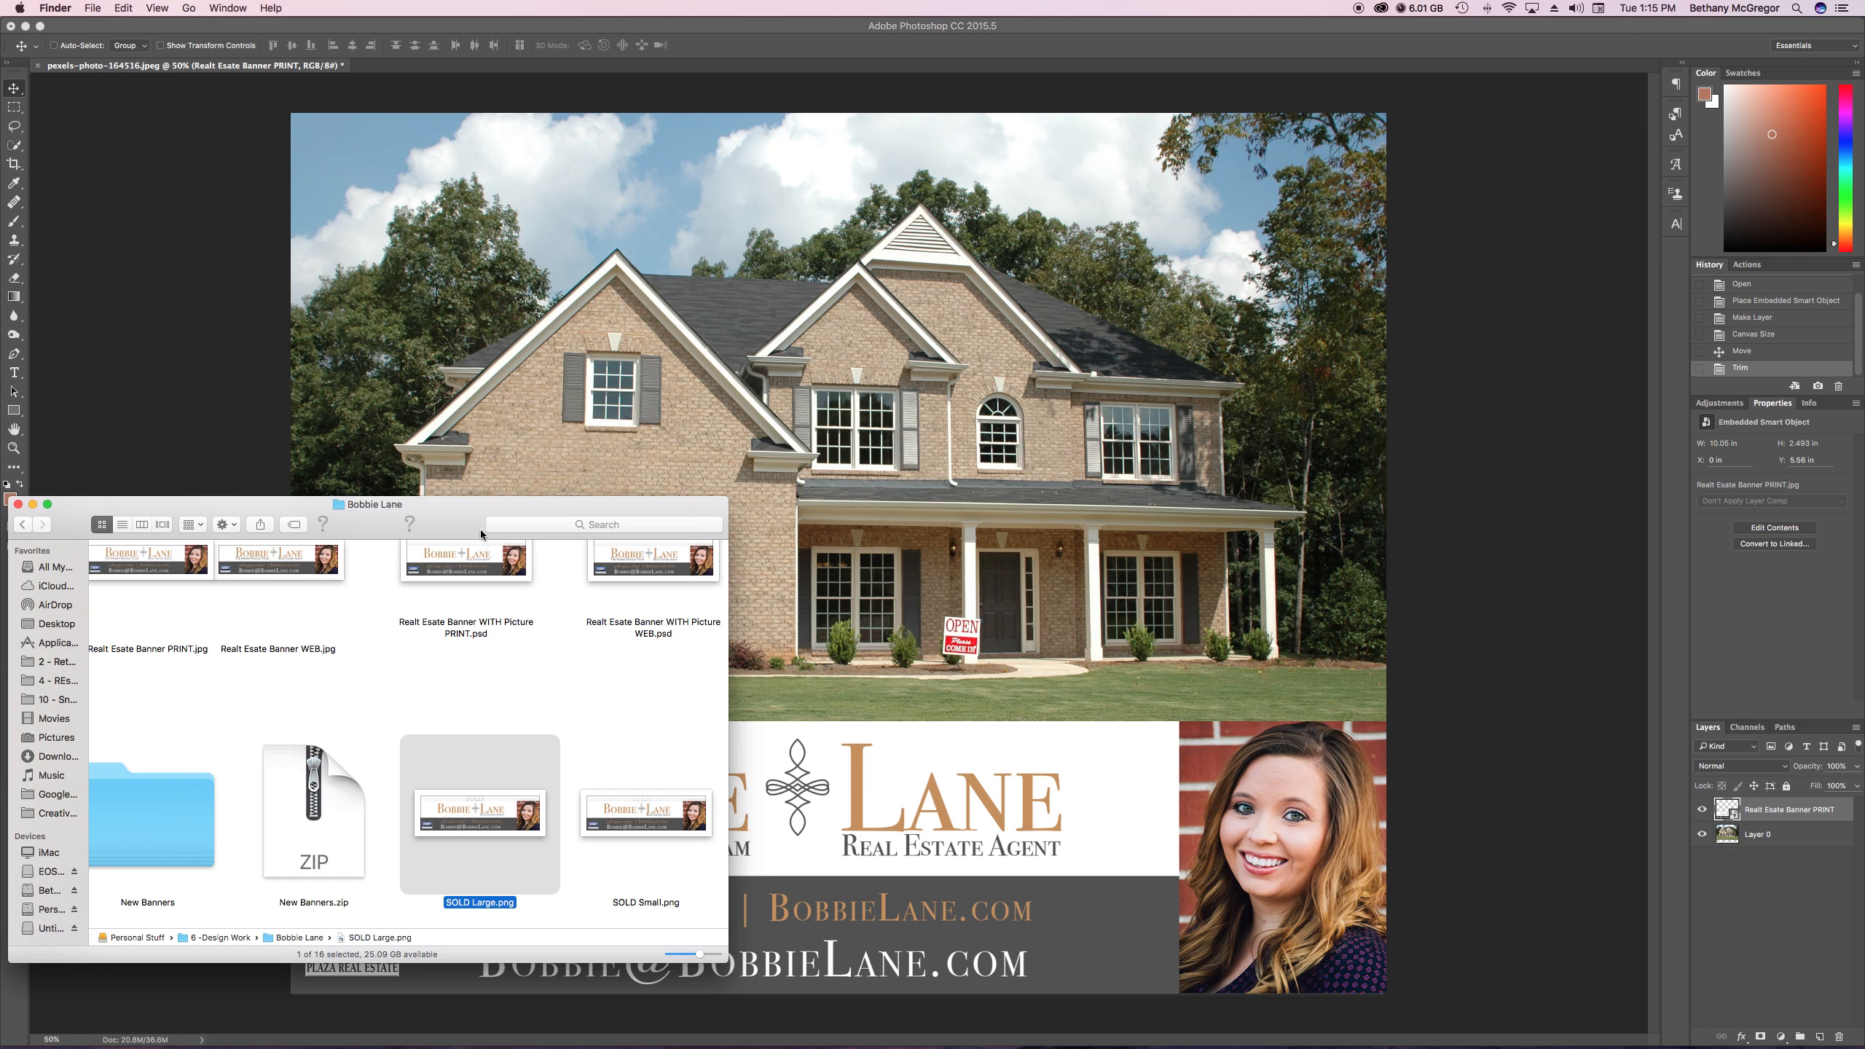
drag(446, 519, 660, 463)
drag(727, 748, 1036, 395)
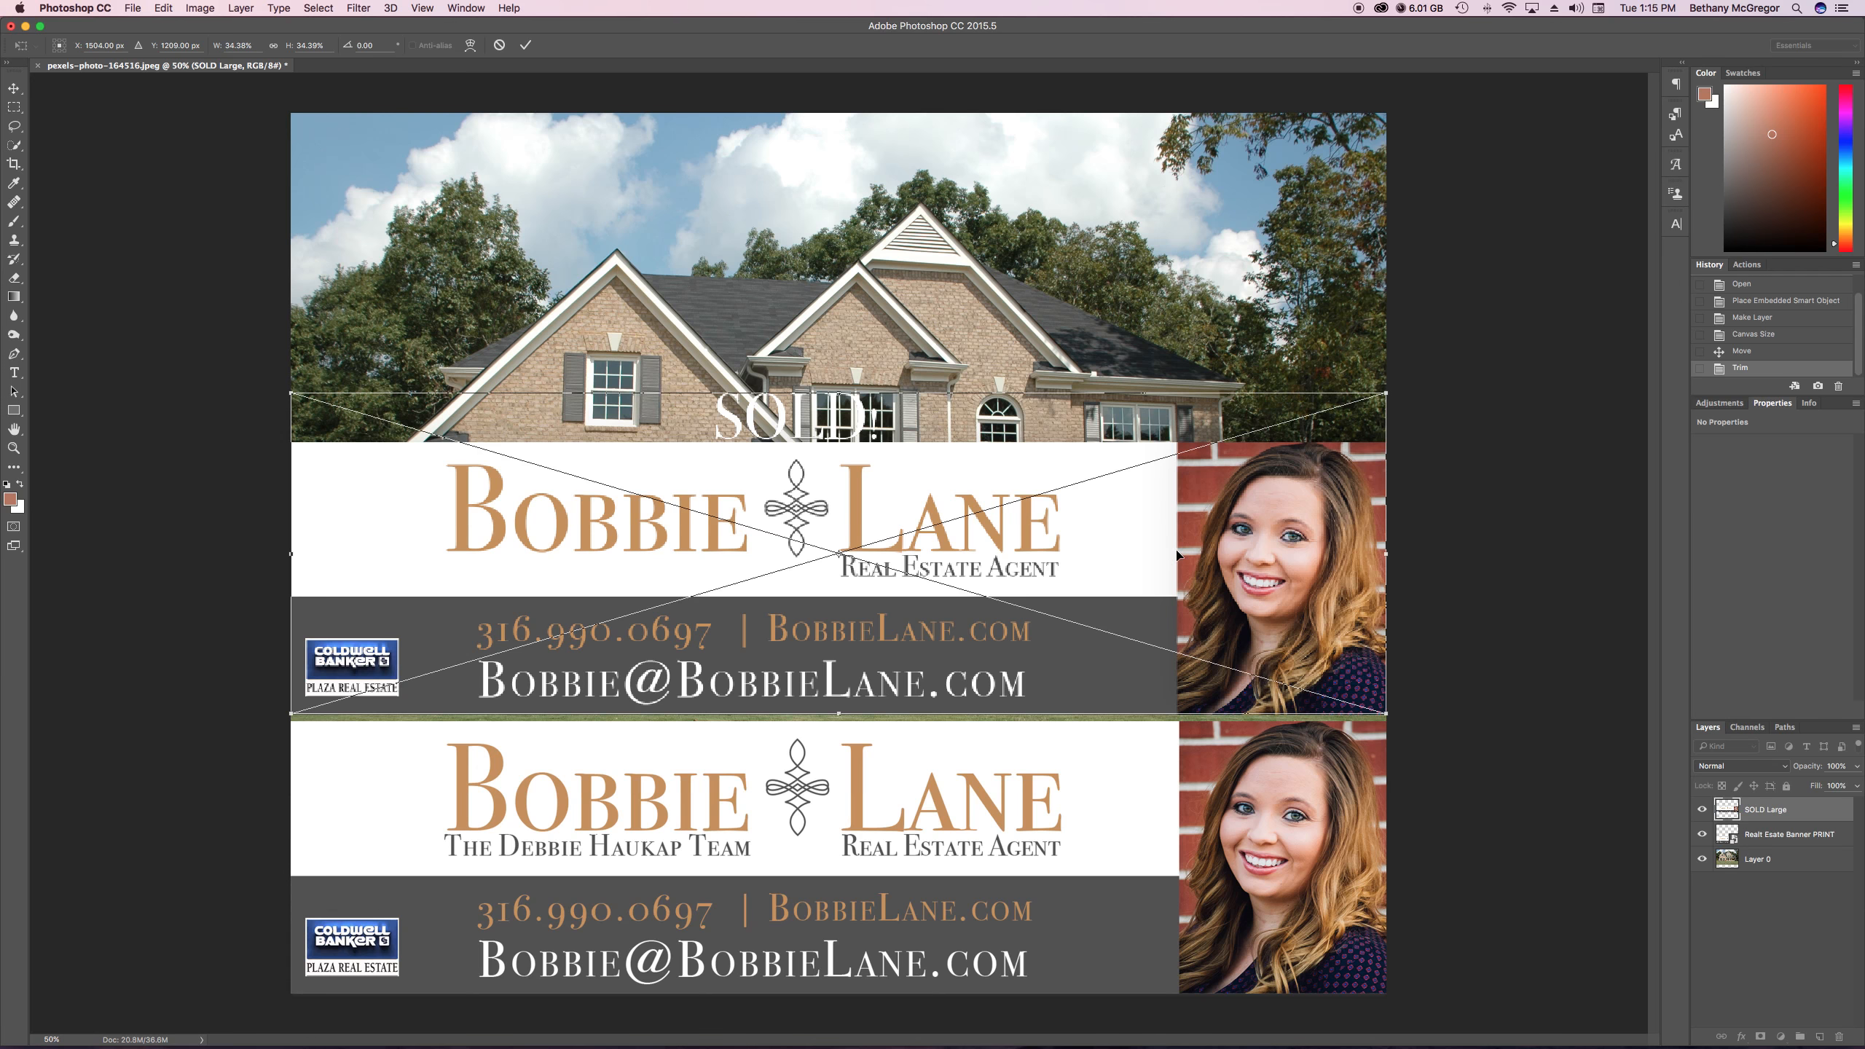
drag(1180, 558, 1189, 639)
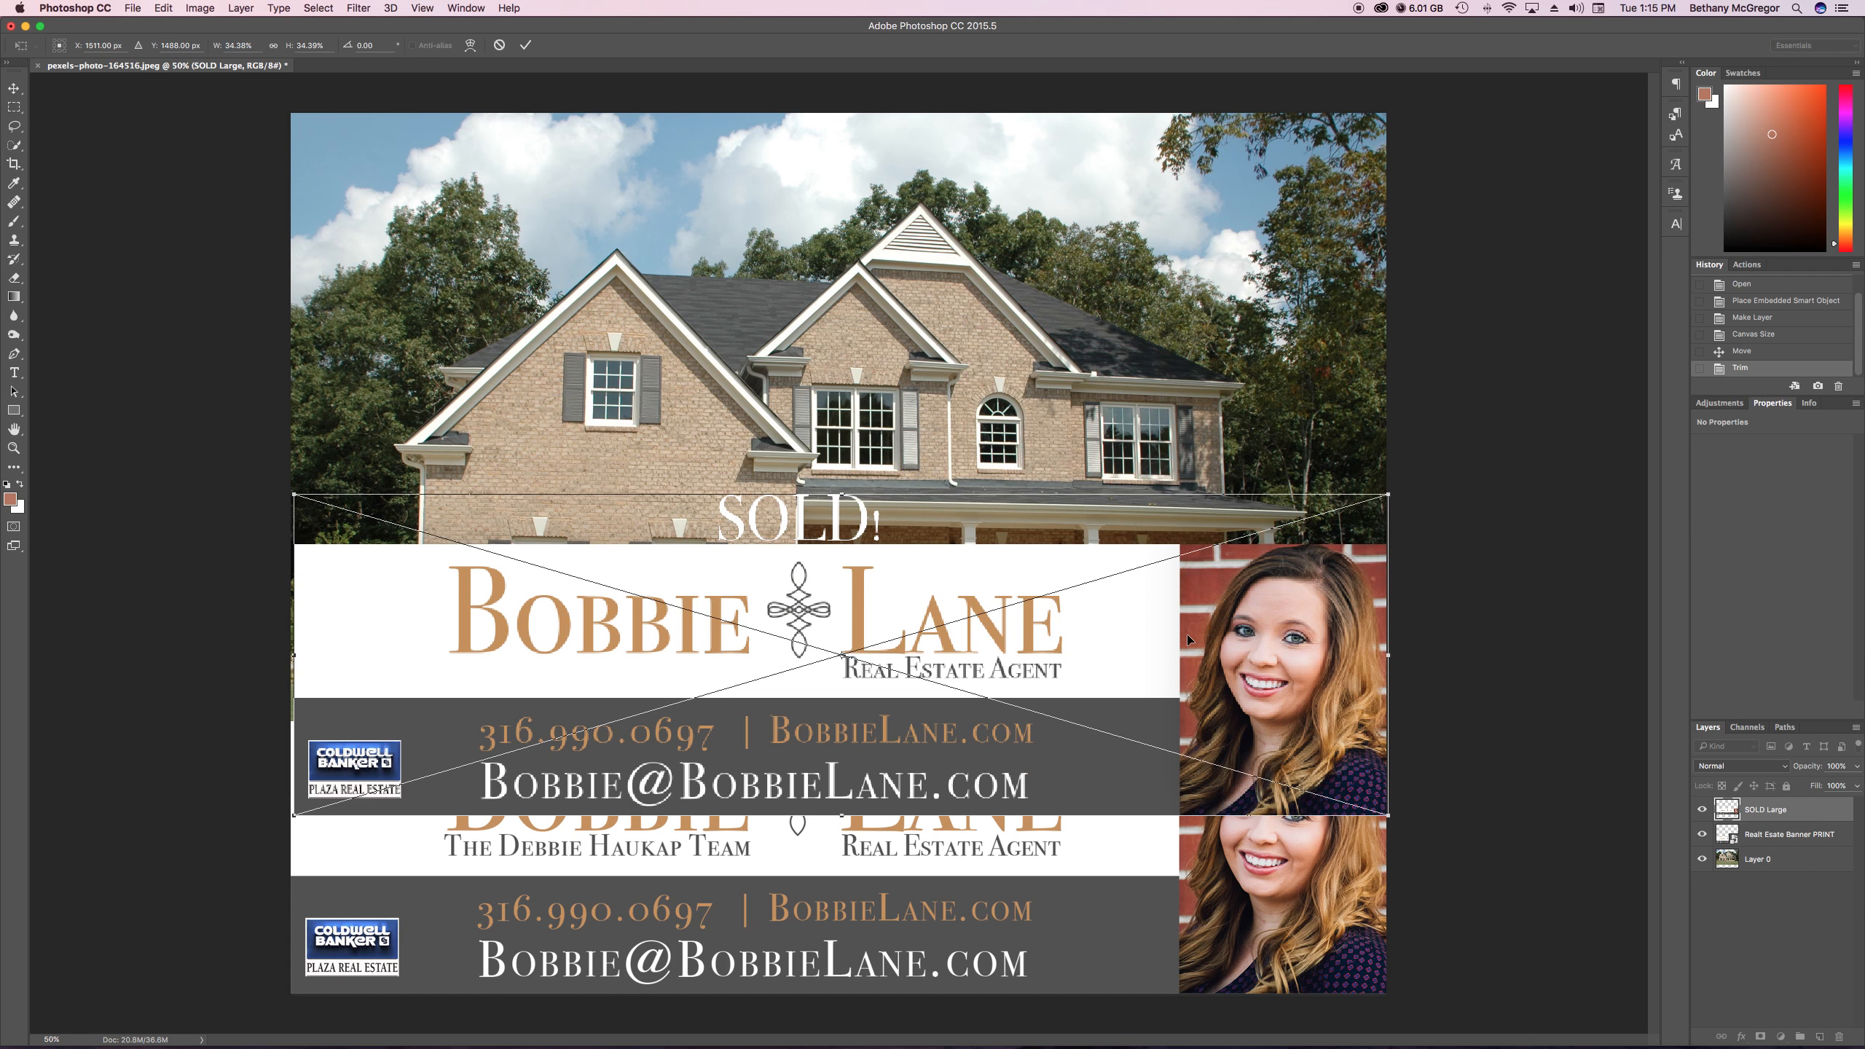
key(Return)
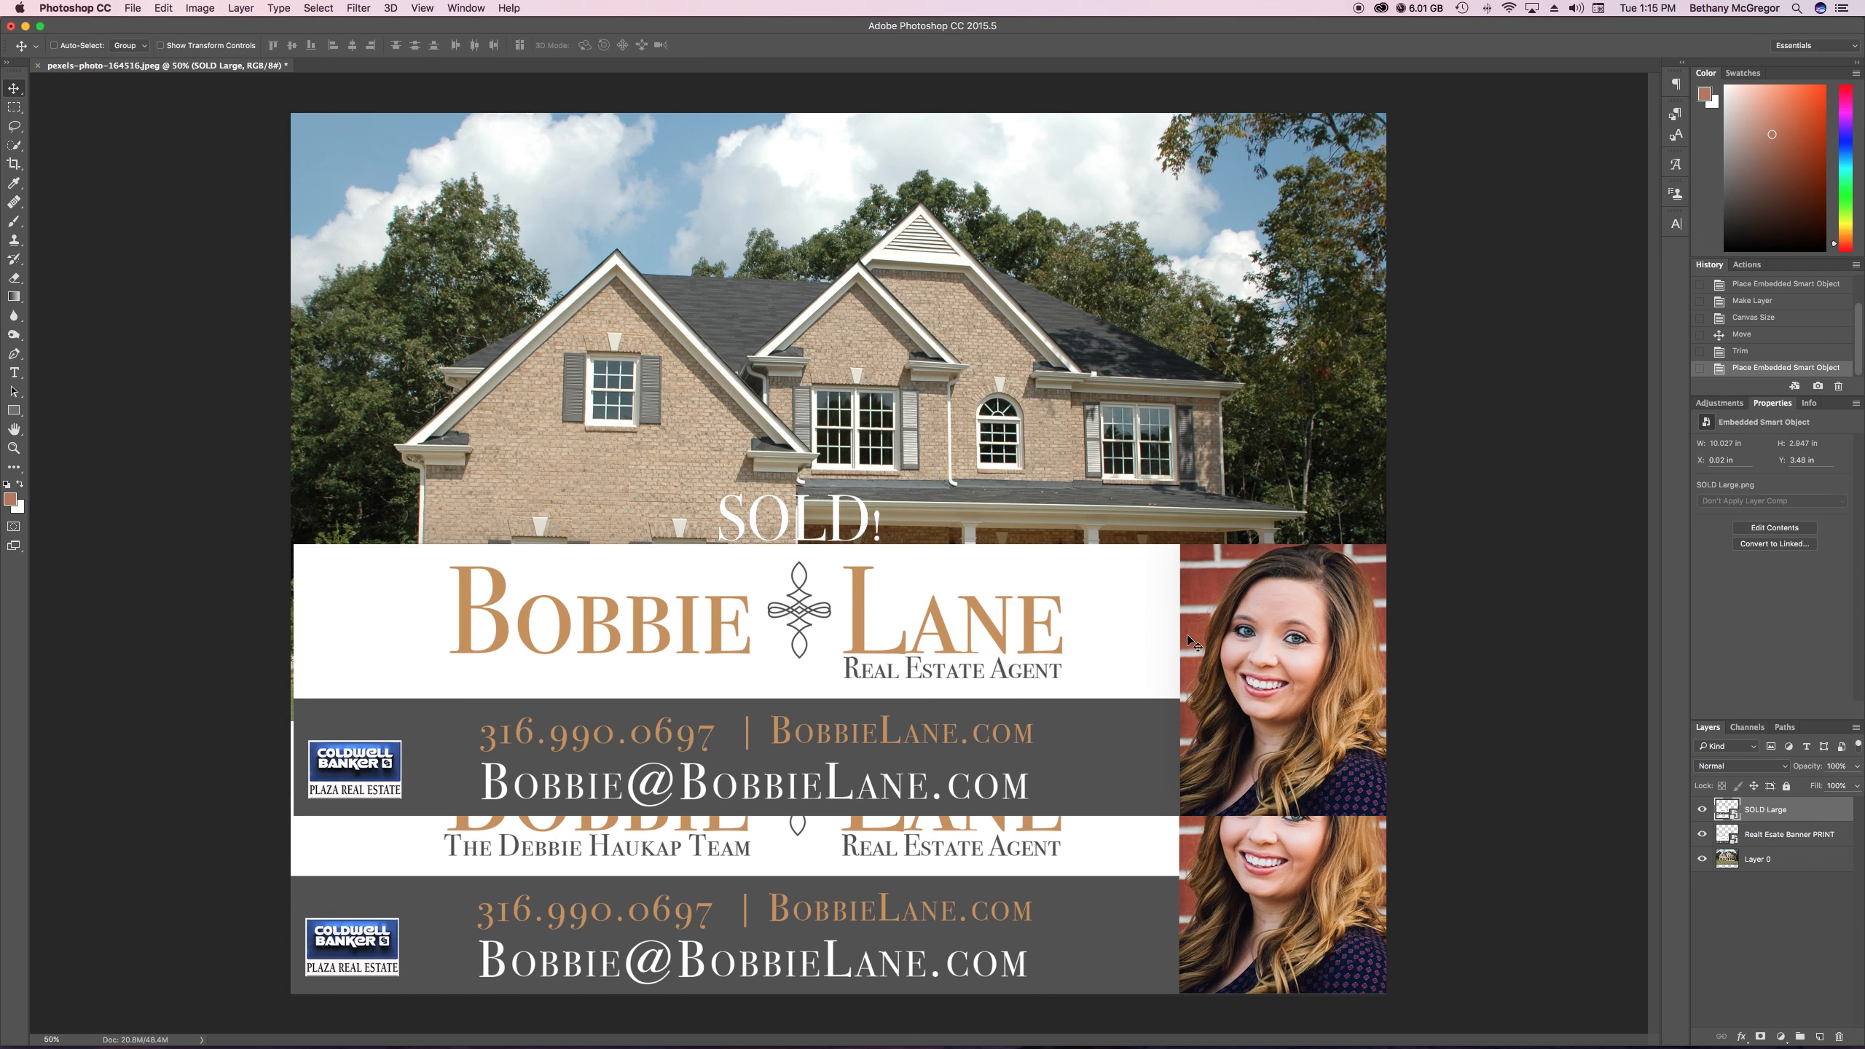
Hide the Realt Esate Banner PRINT layer and move the SOLD banner down to align with the image's bottom edge and sides
click(1701, 834)
drag(997, 638, 990, 812)
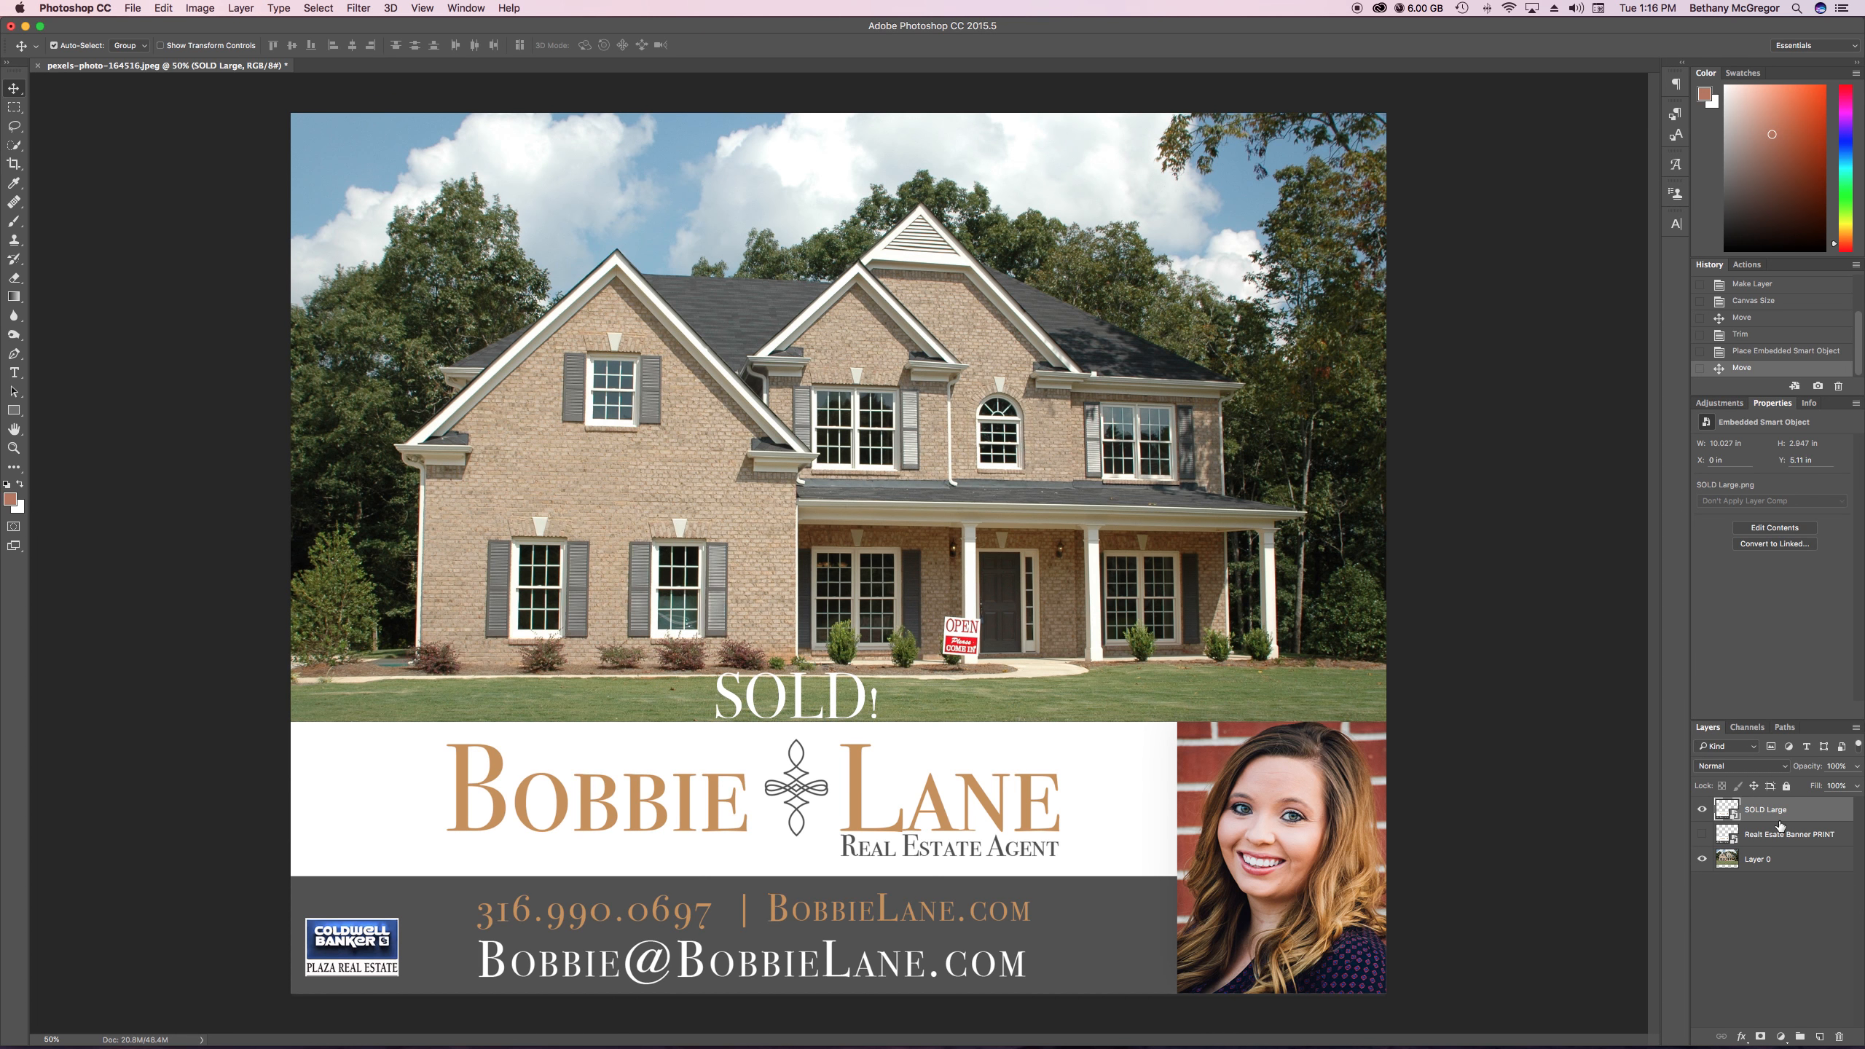
Flatten the image into a single background, discarding the hidden banner layer
key(super+shift+s)
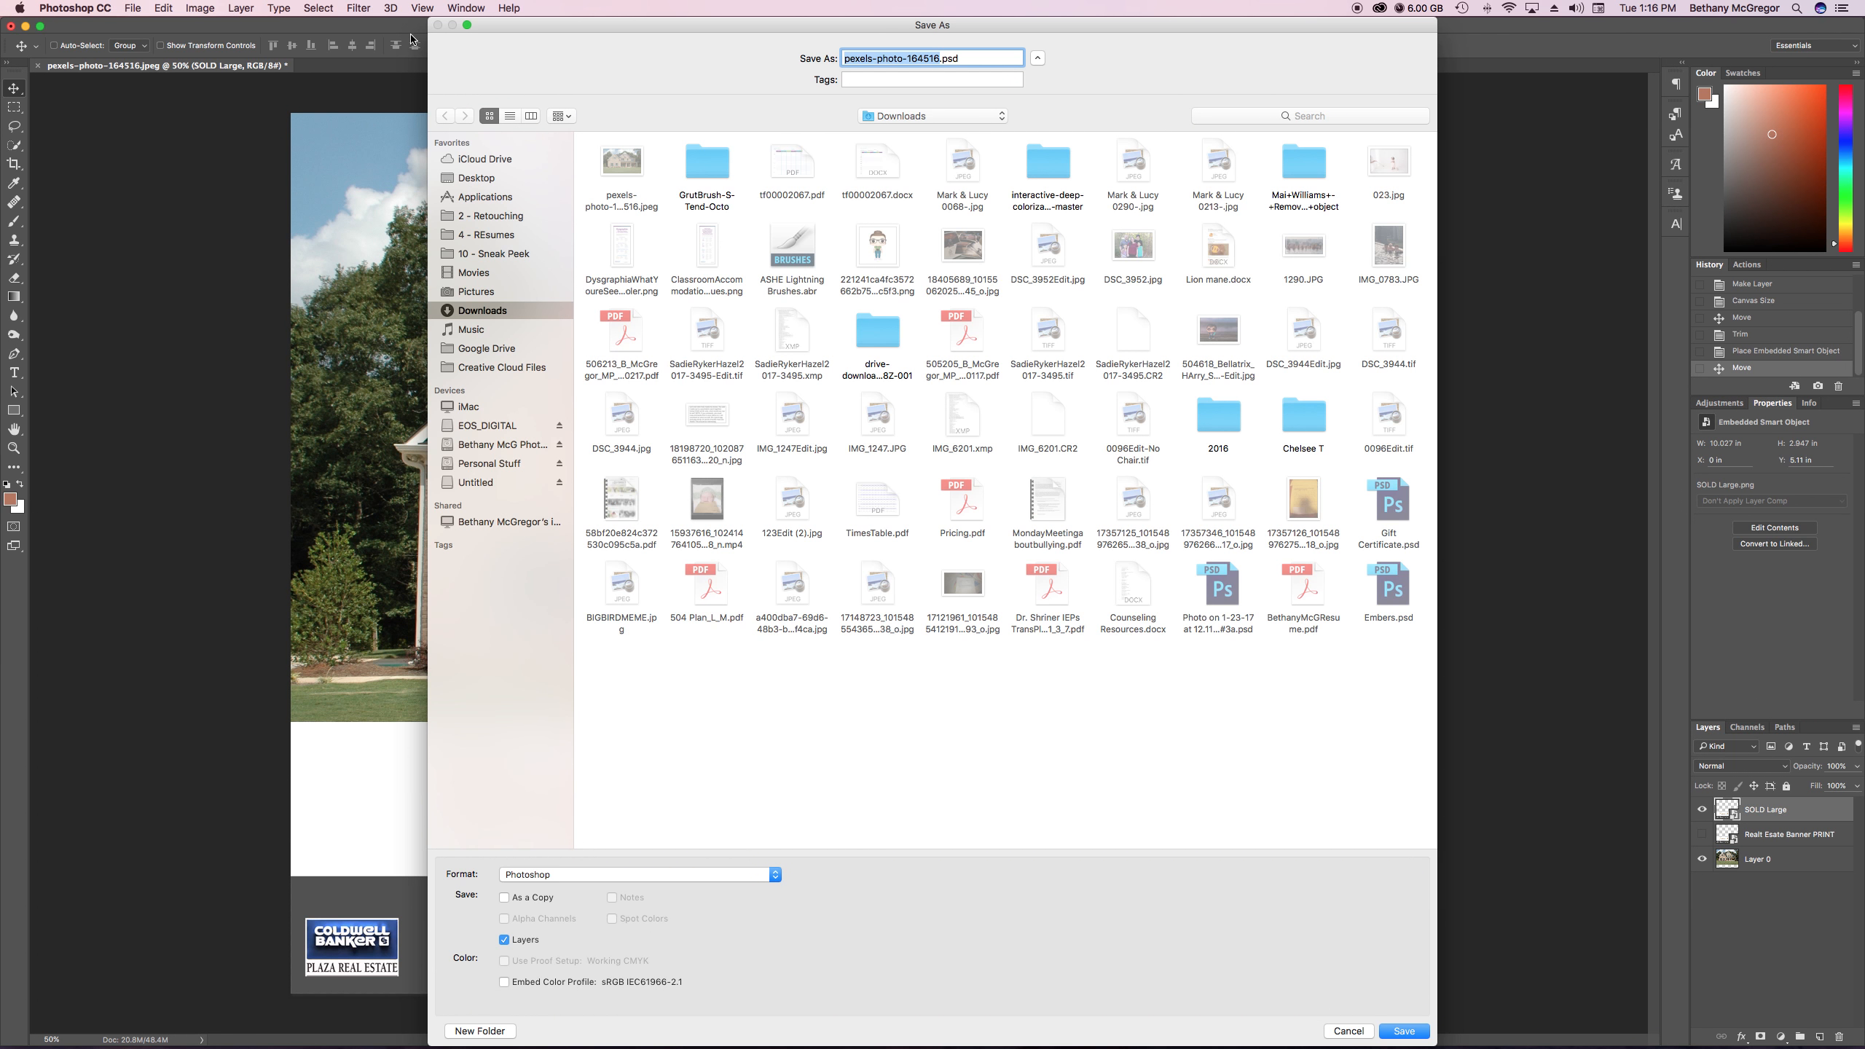
click(1348, 1031)
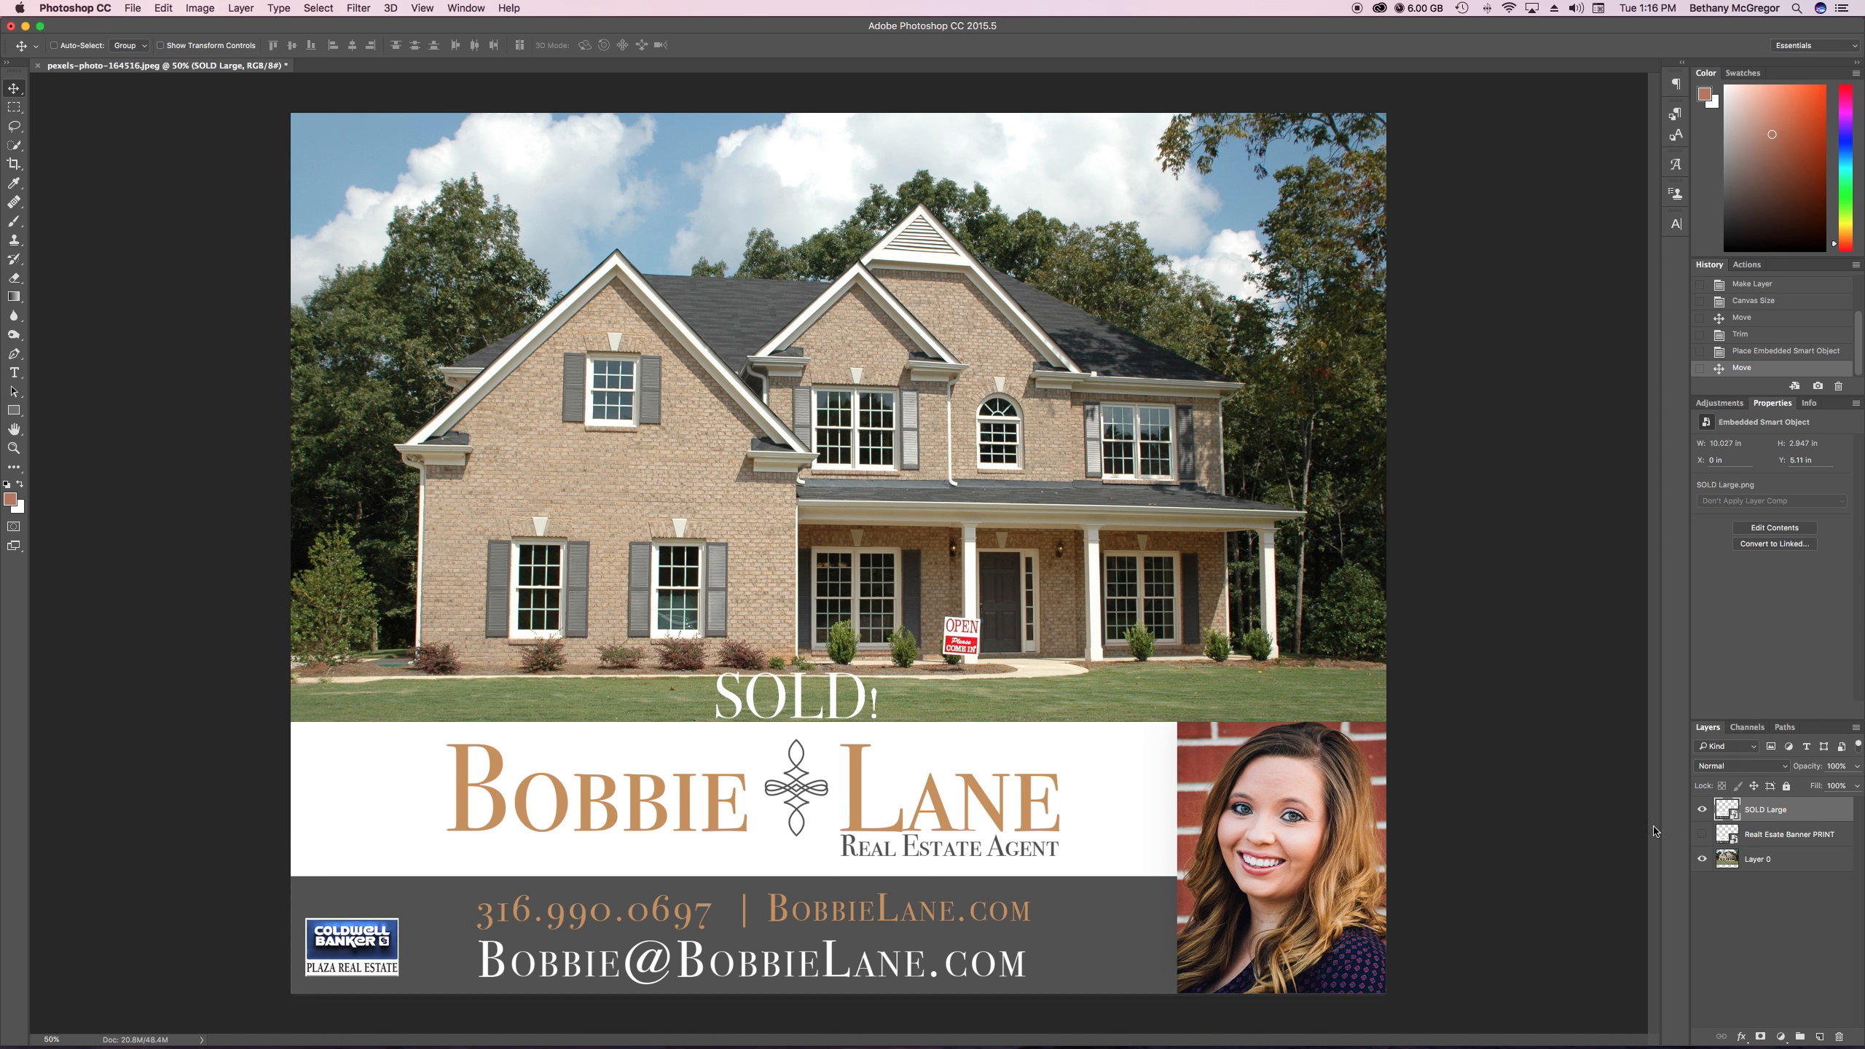
right_click(1783, 864)
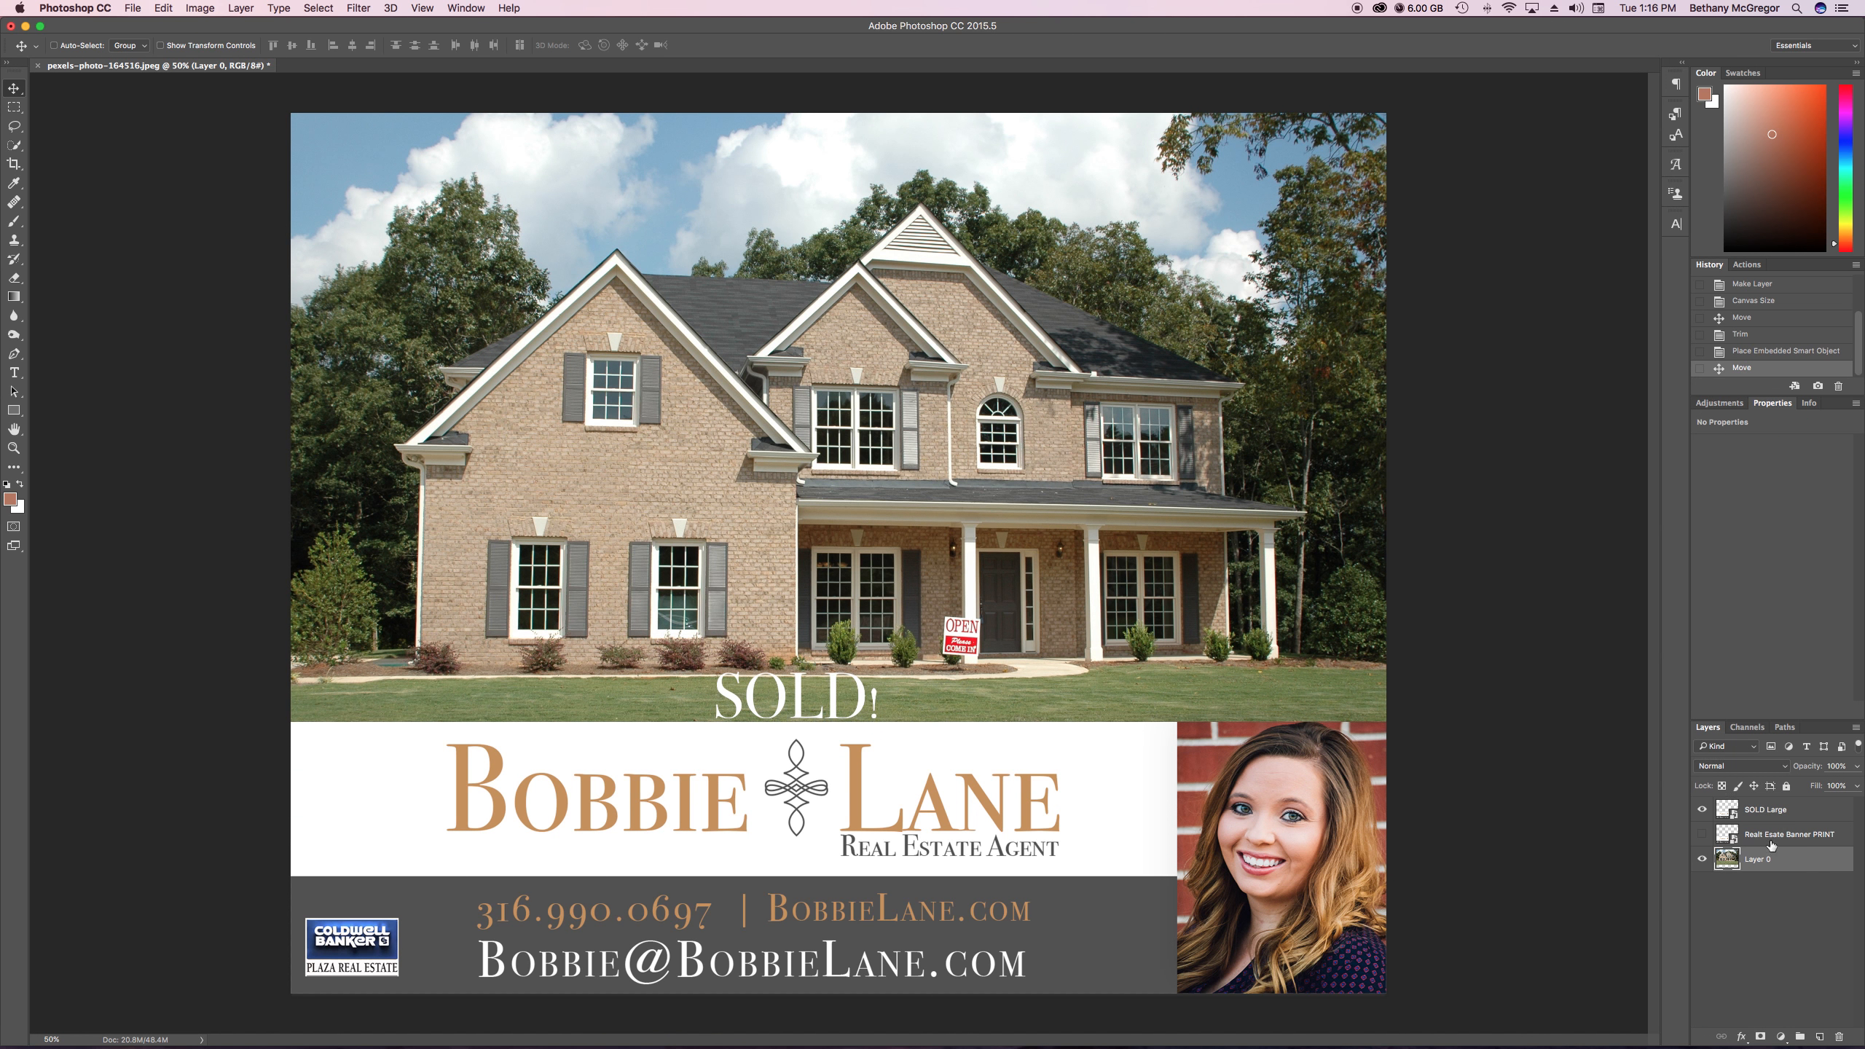
right_click(1785, 870)
click(1805, 920)
right_click(1804, 920)
click(1793, 864)
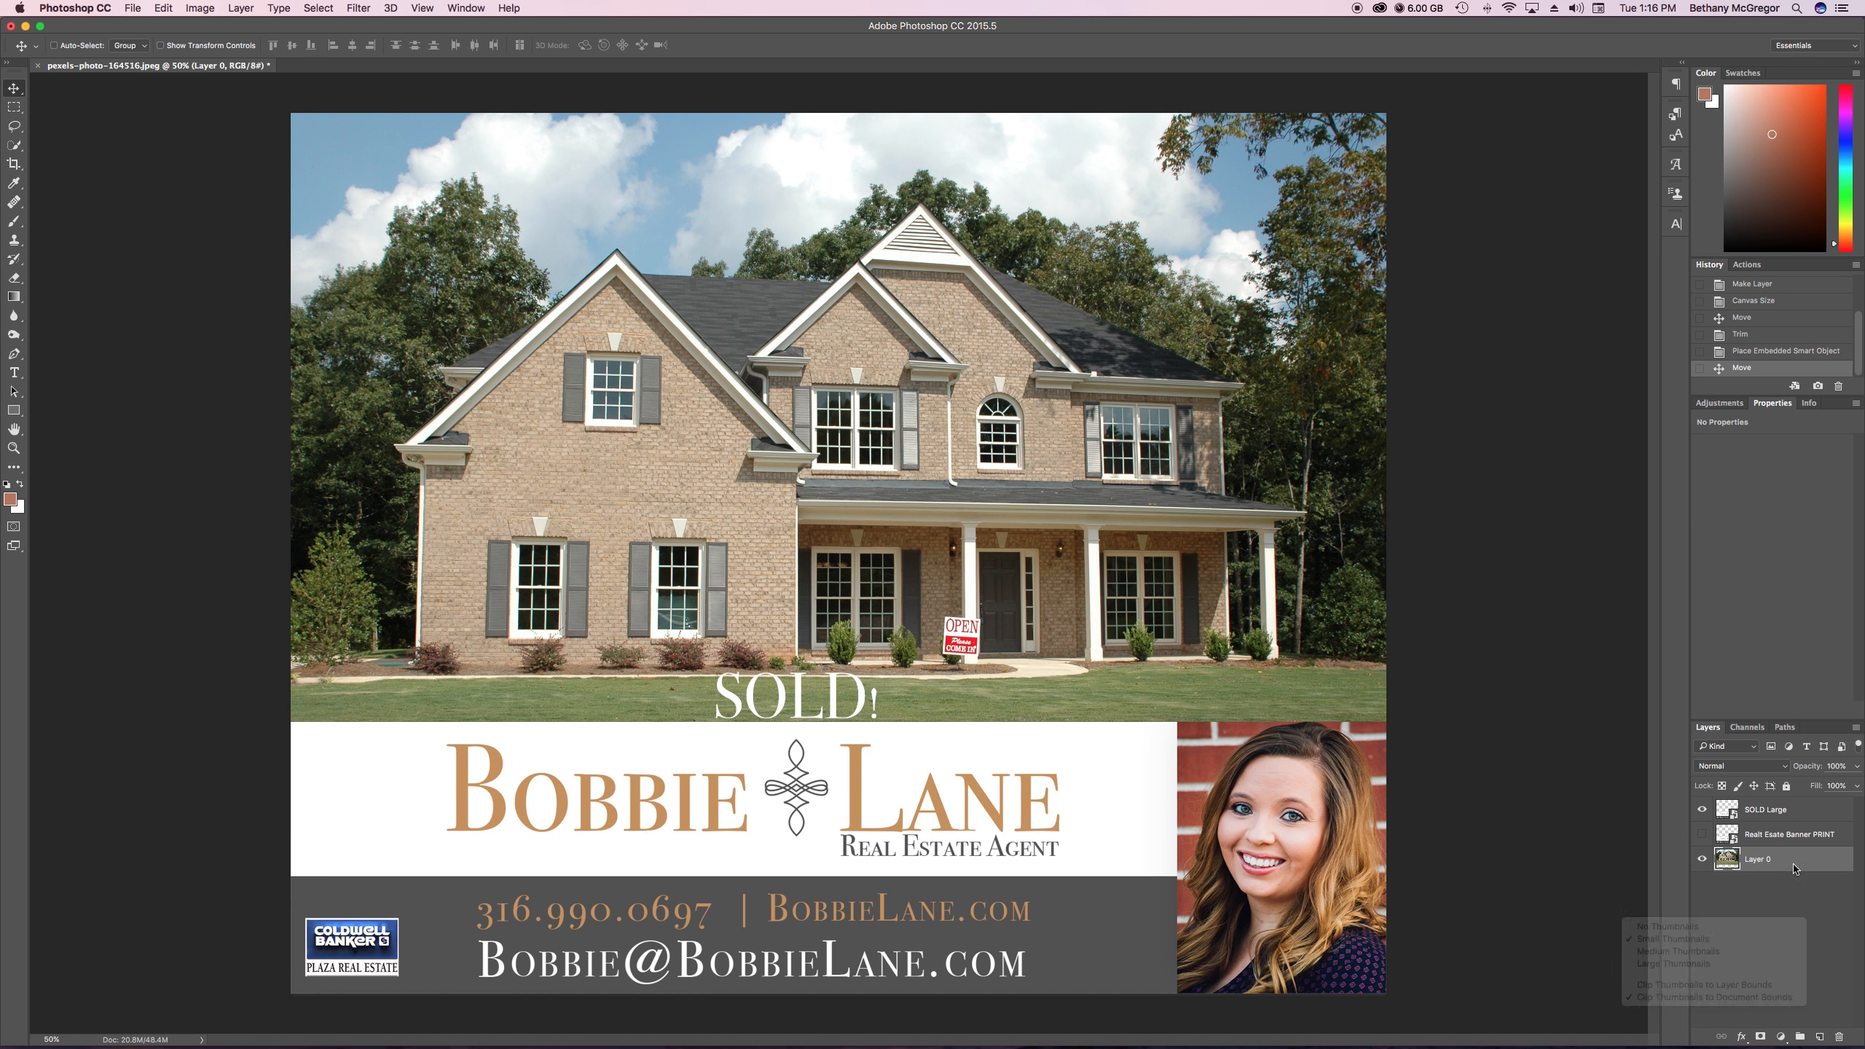
right_click(1807, 814)
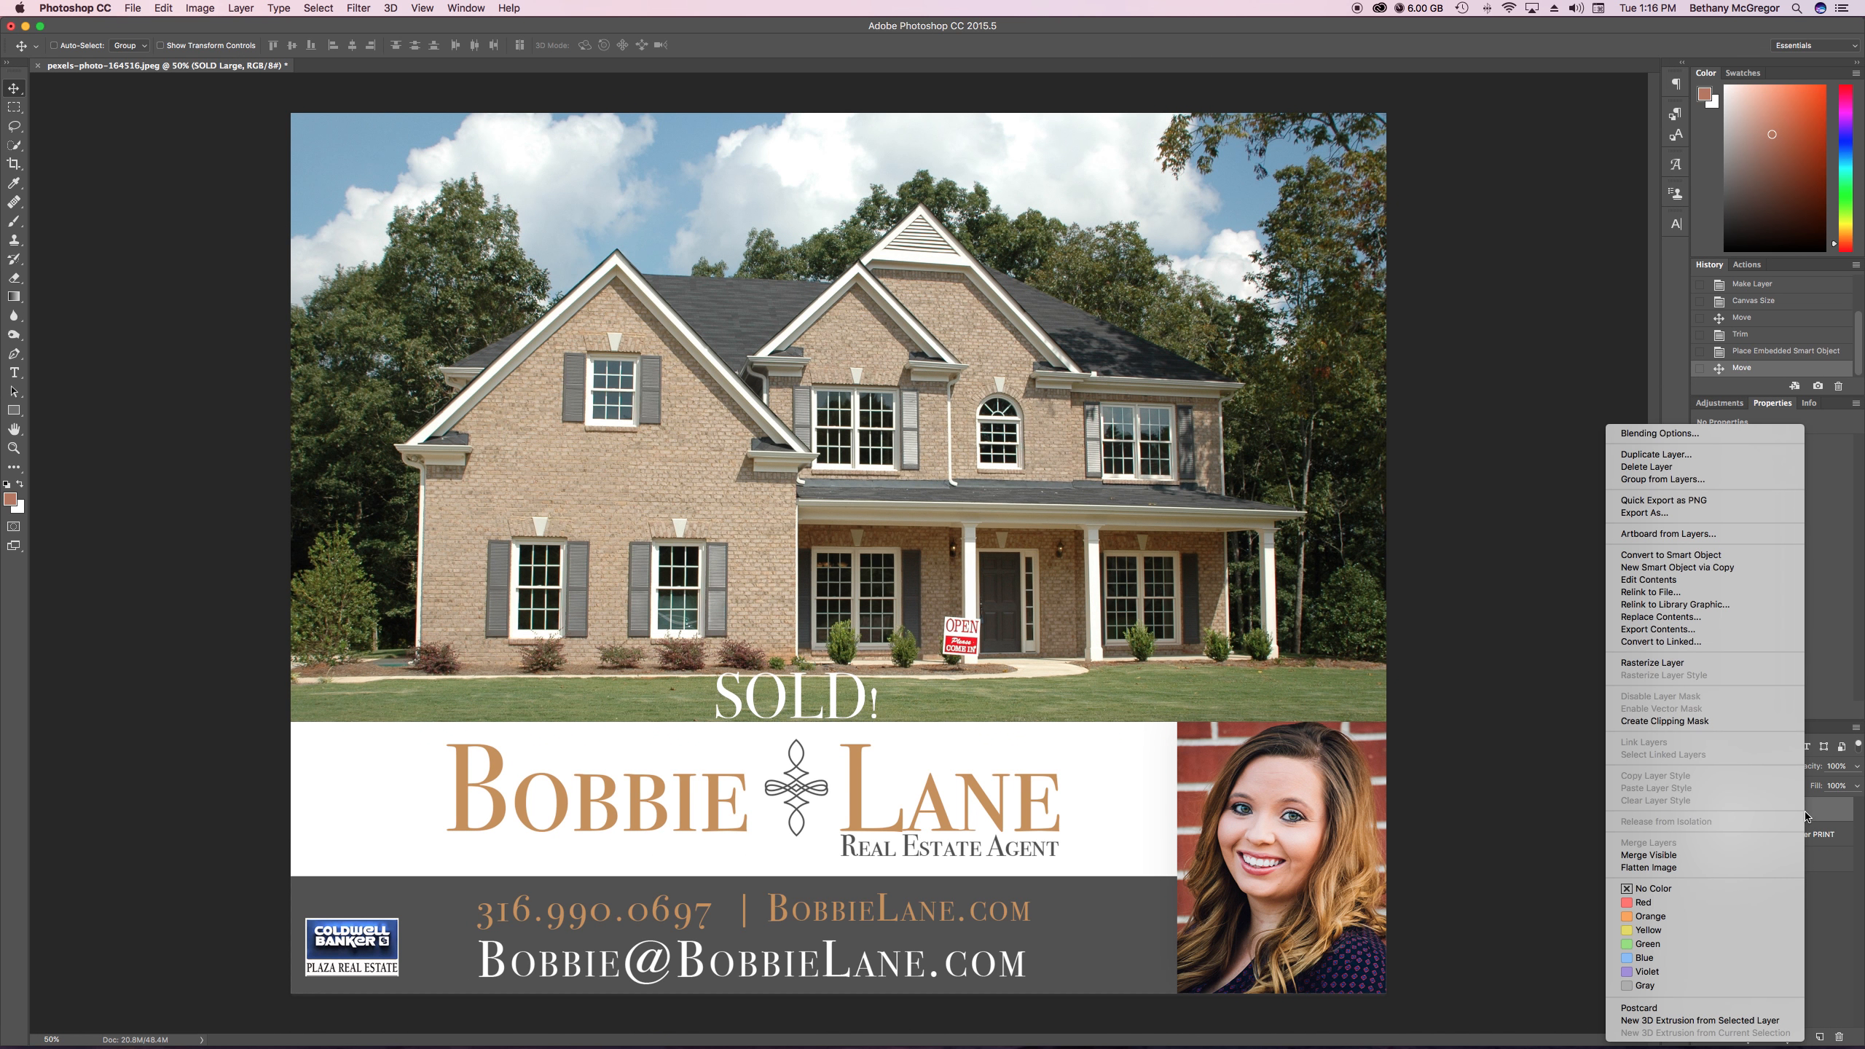
click(1657, 869)
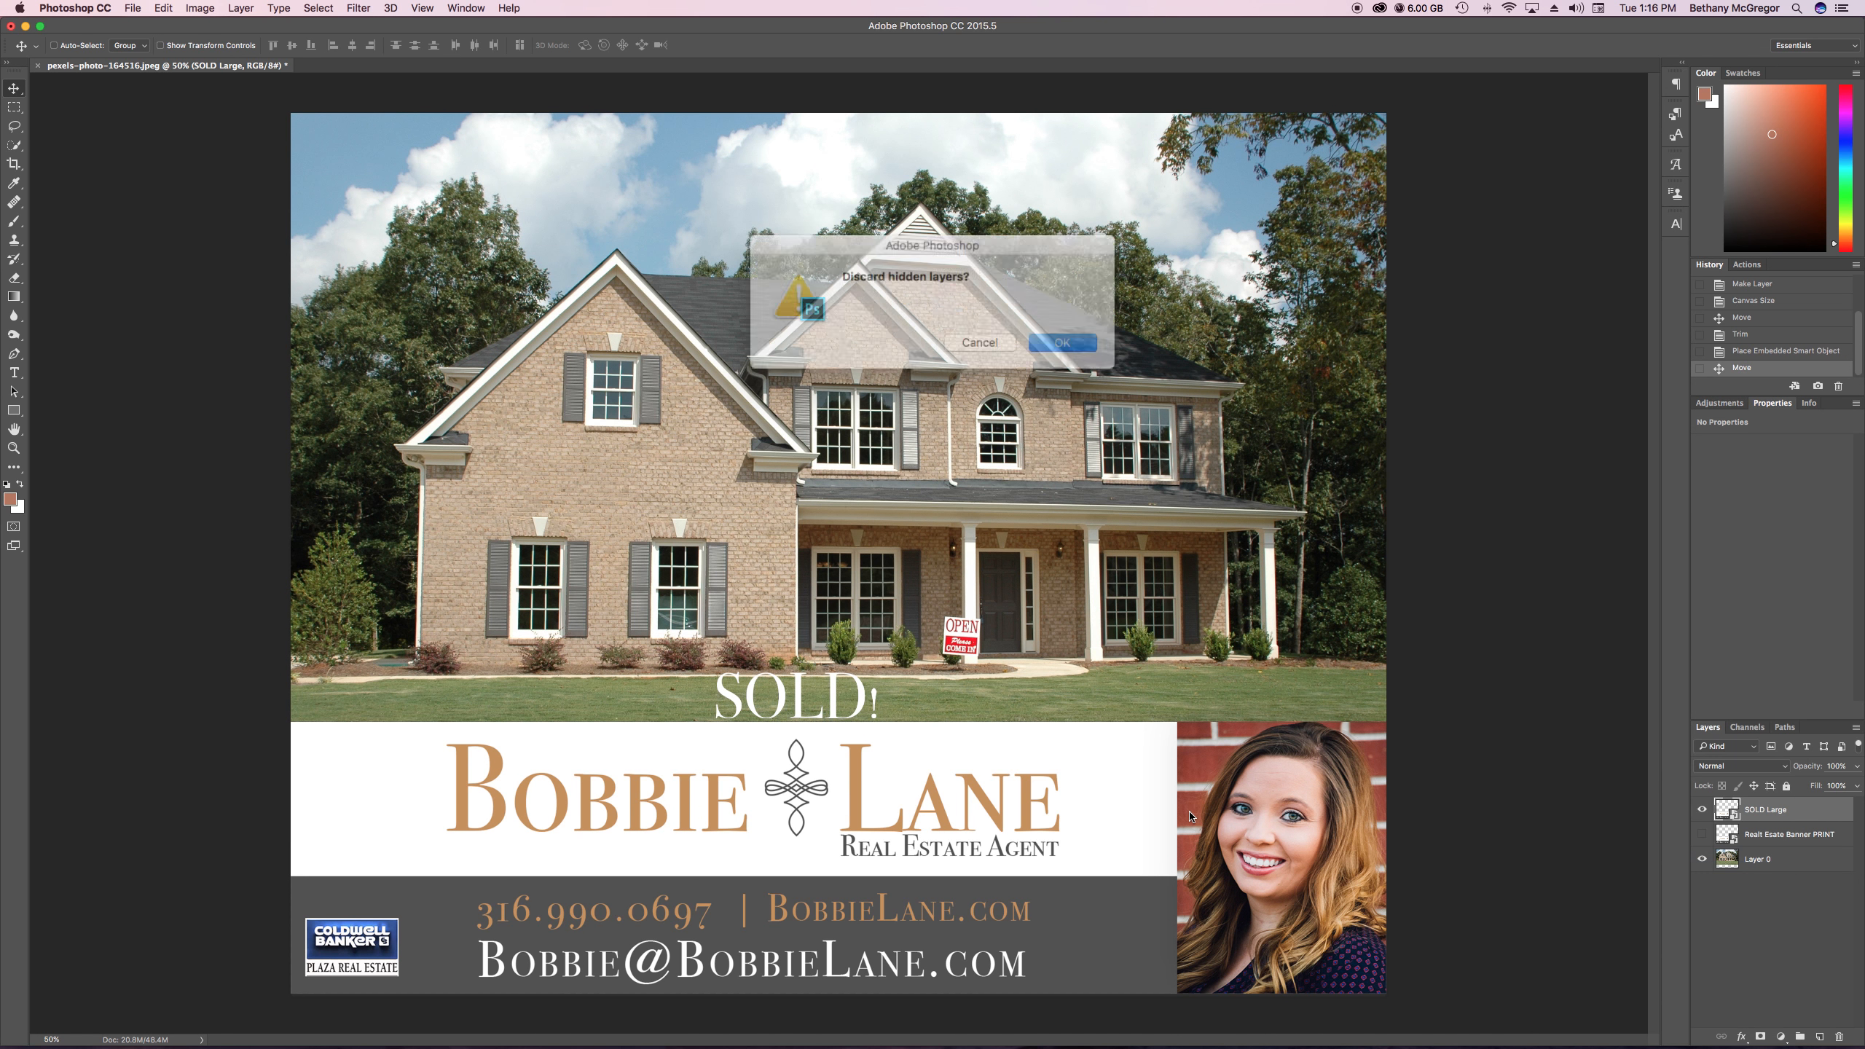
click(1059, 335)
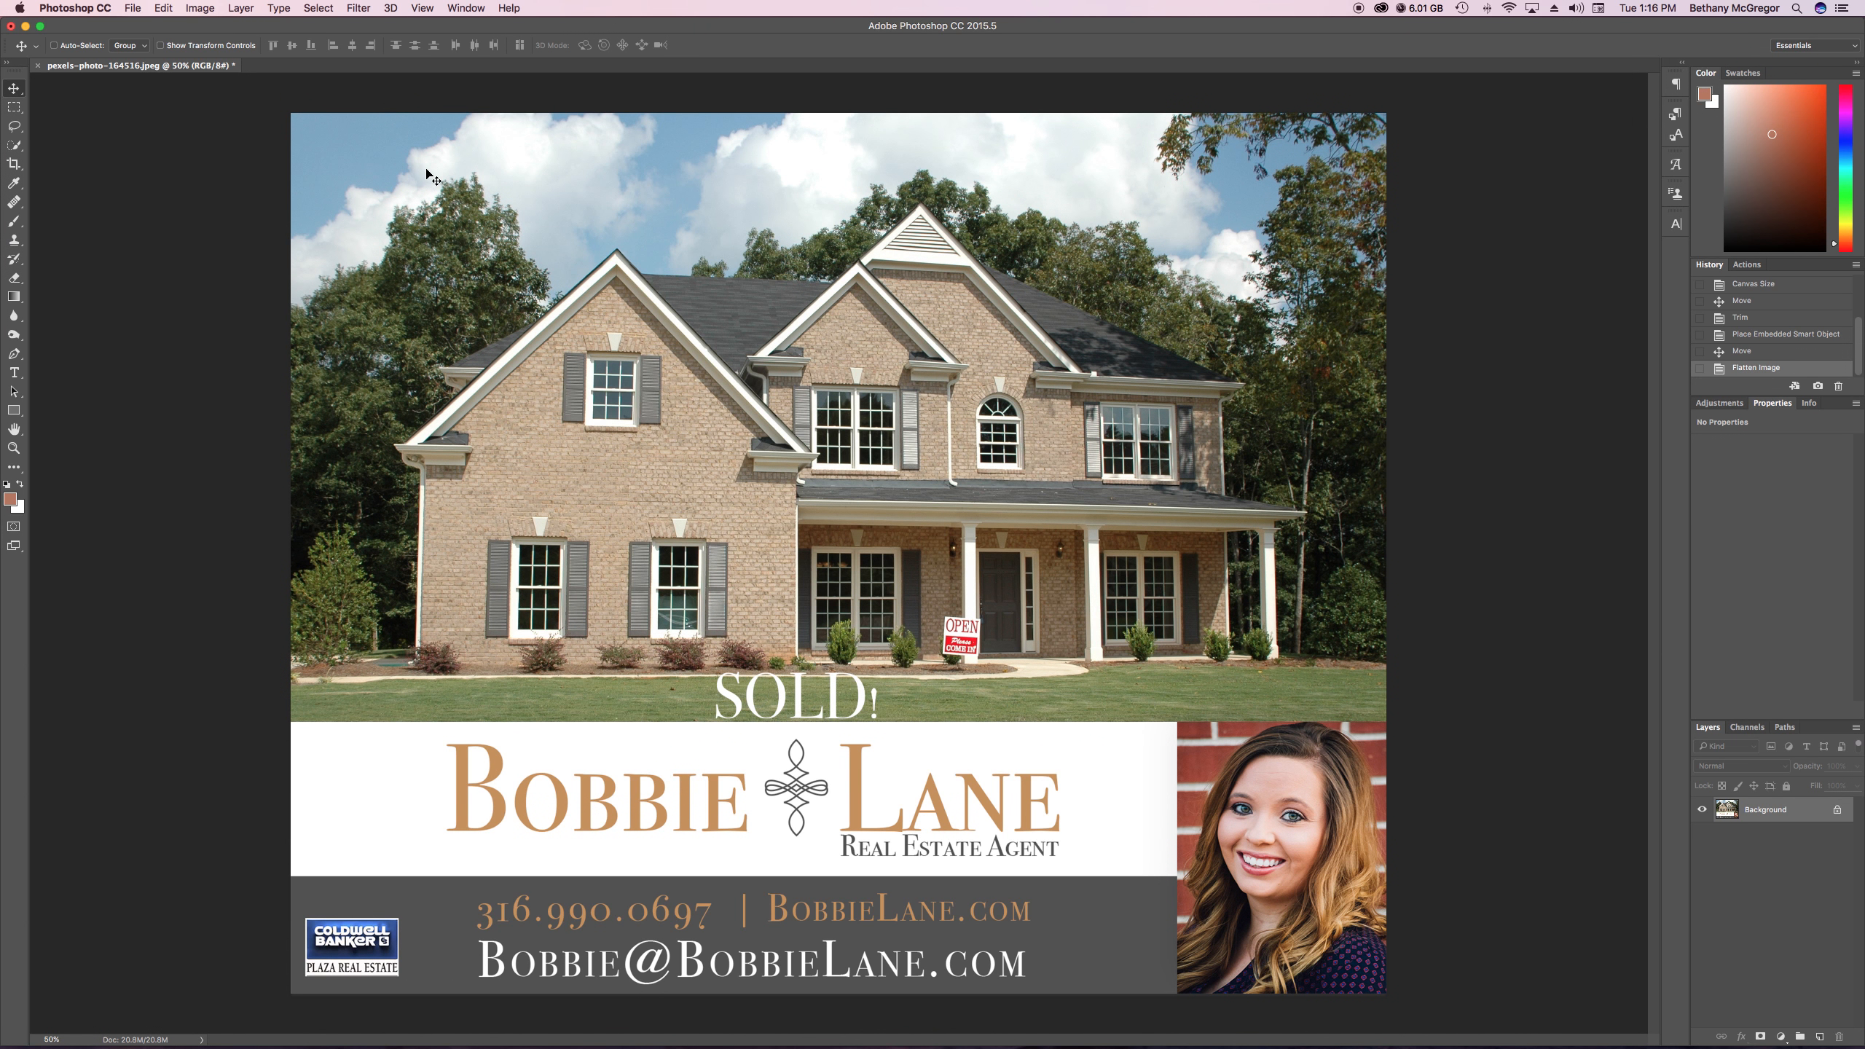
Save the flattened image in Downloads as the JPEG pexels-photo-164516SOLD.jpg, with maximum quality 12 and progressive format with 3 scans
key(shift+super+s)
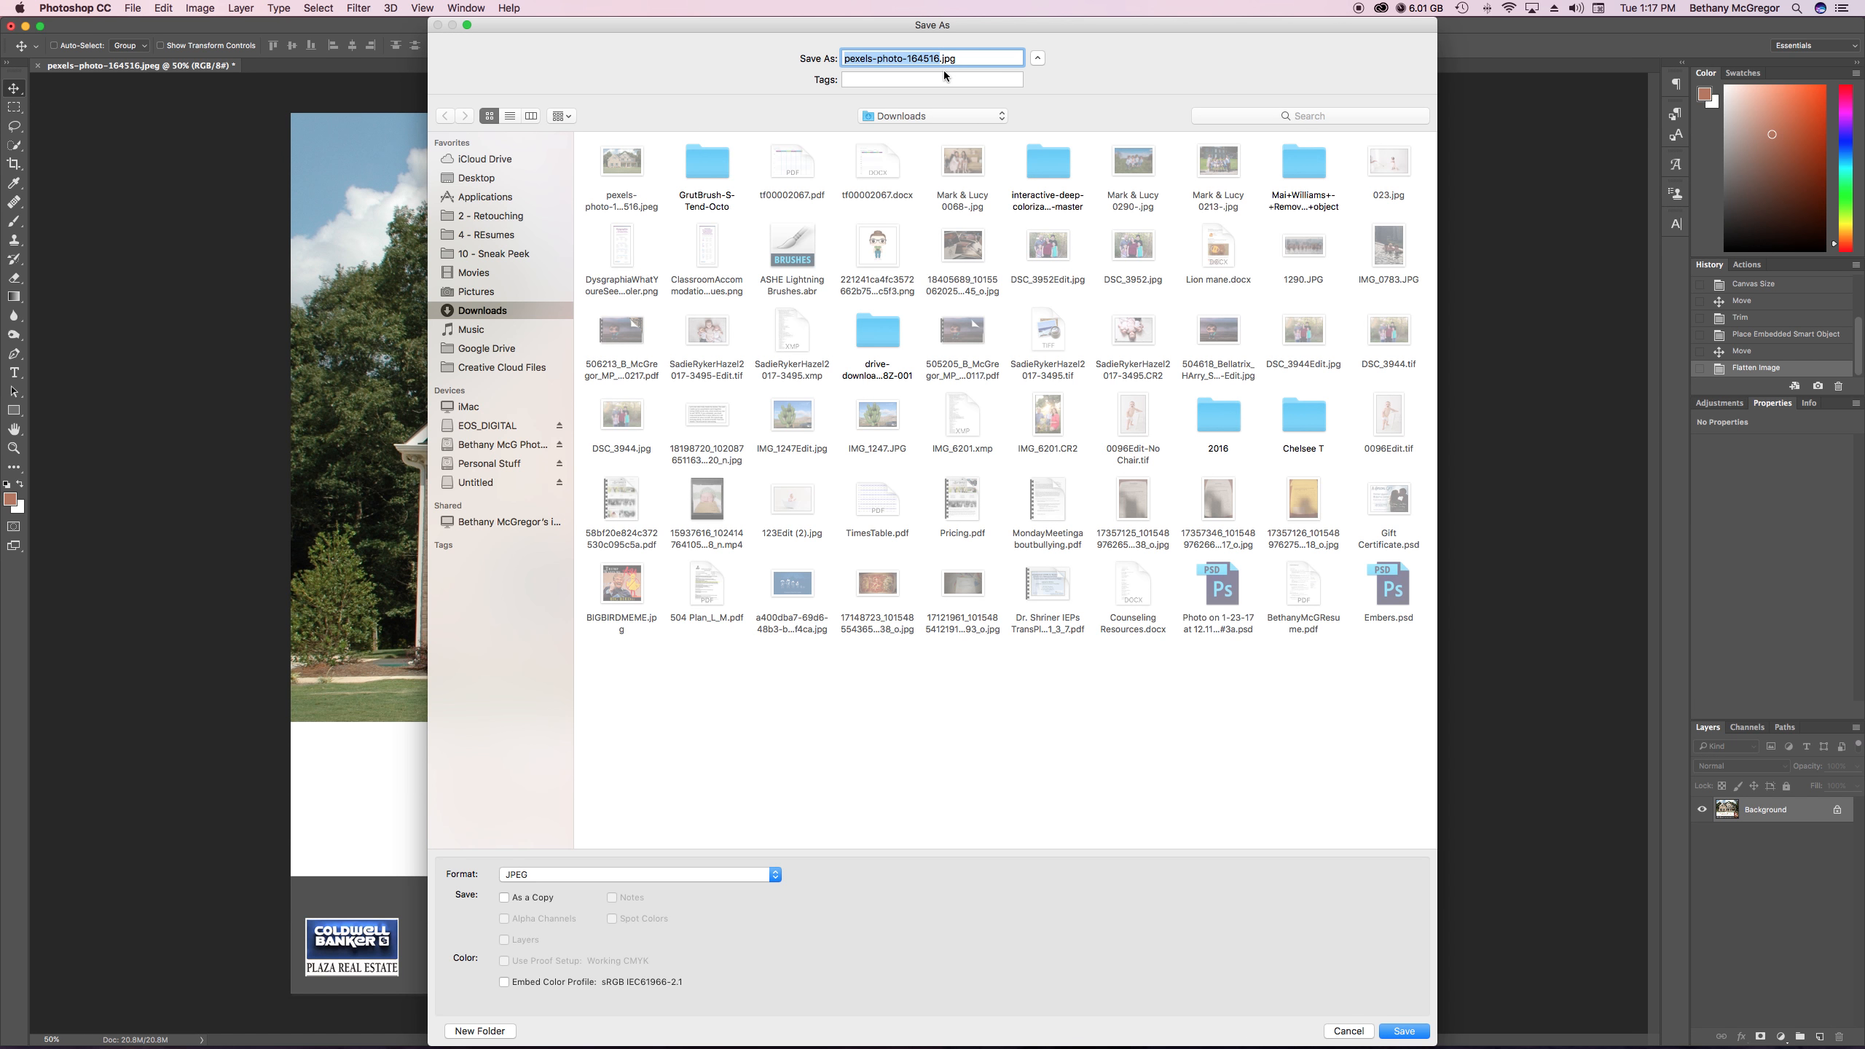
key(Right)
text(SOLD)
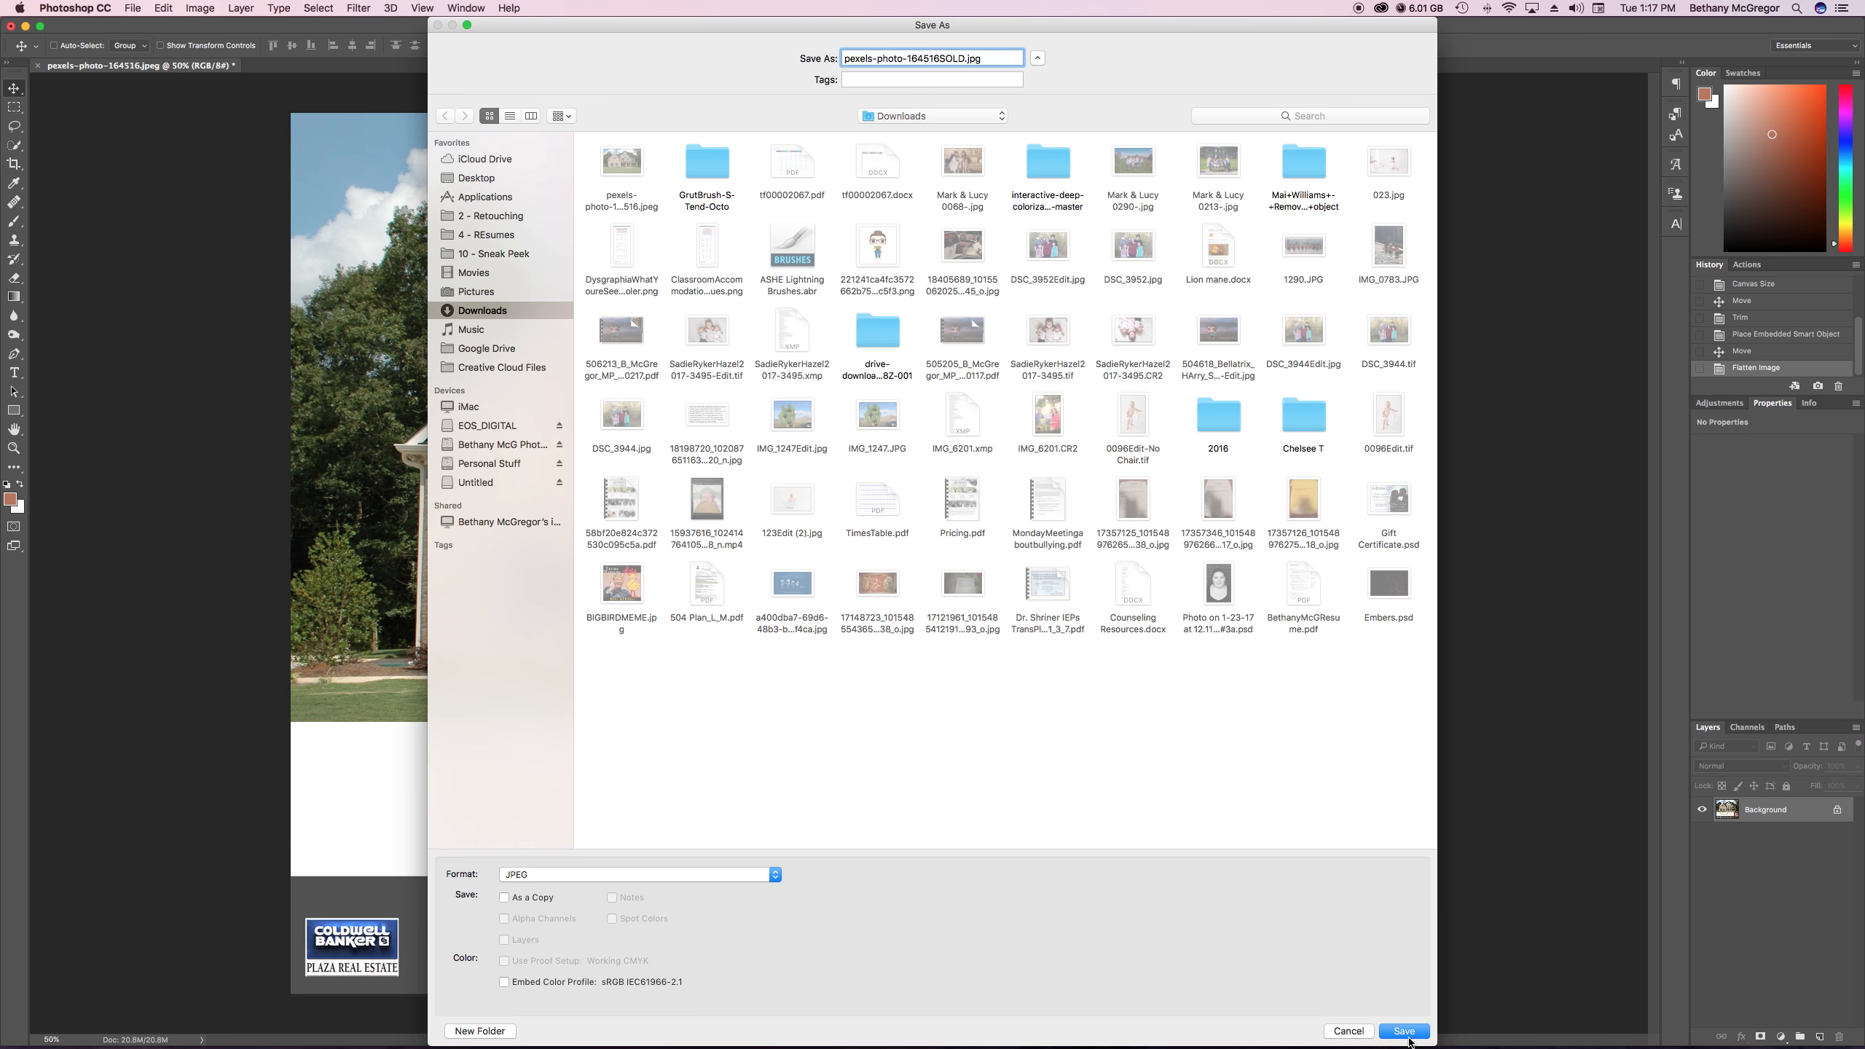
click(1406, 1036)
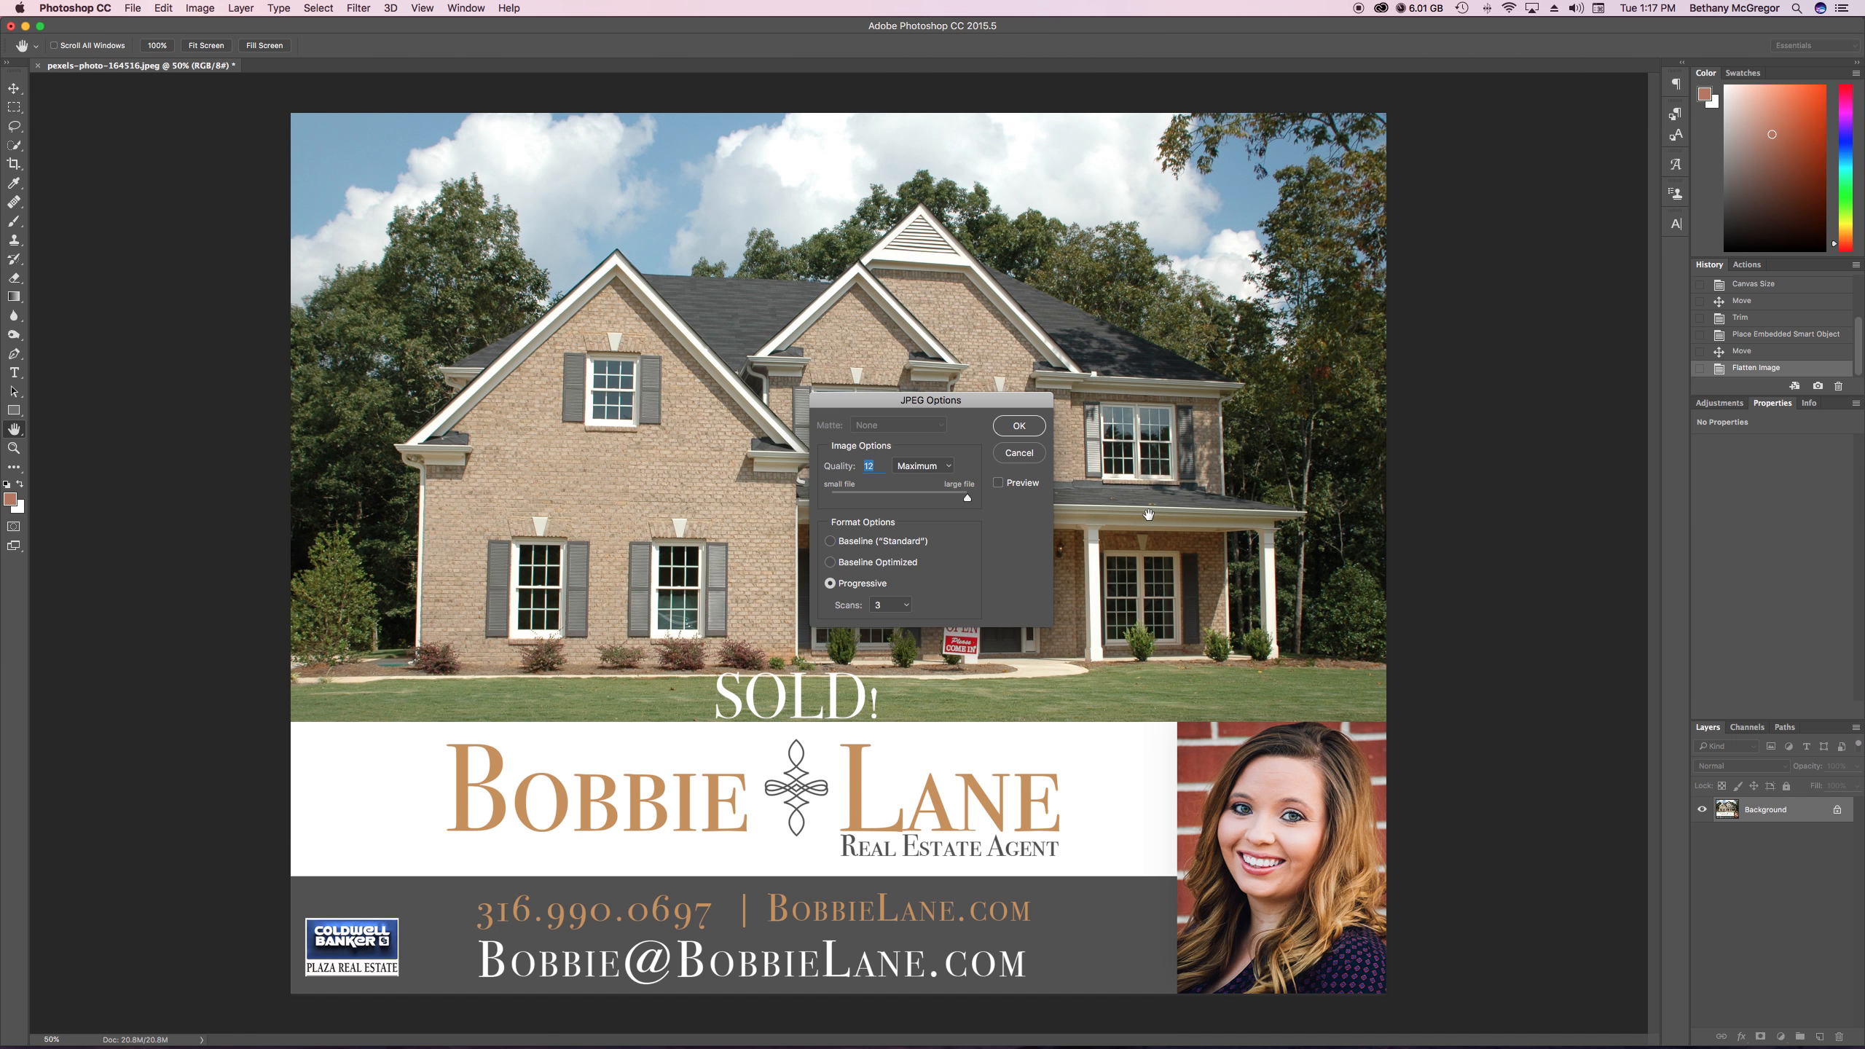
click(1024, 426)
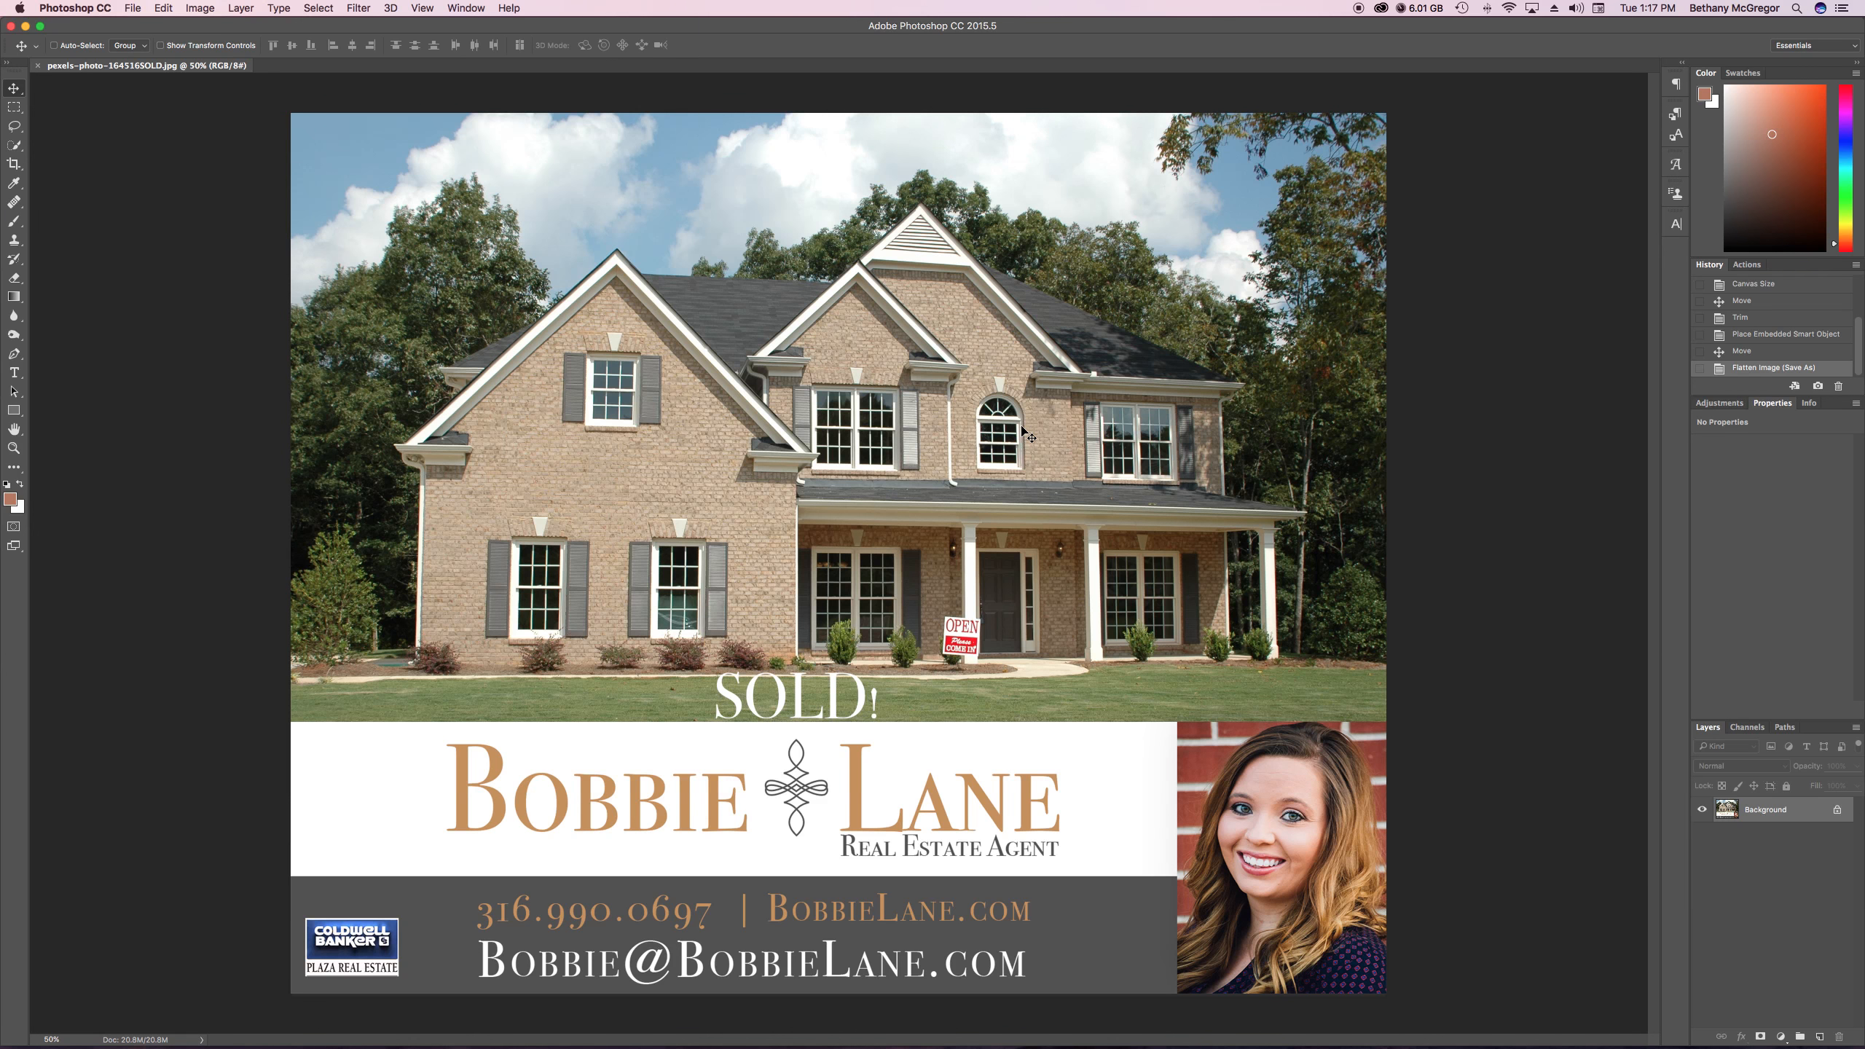